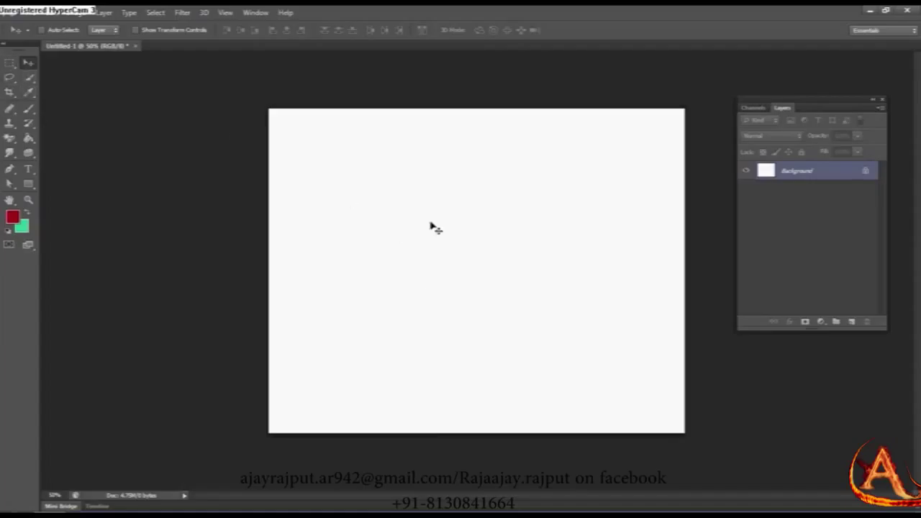
Place the BG -remove3 photo of three men onto the blank canvas and commit it
left_click(37, 12)
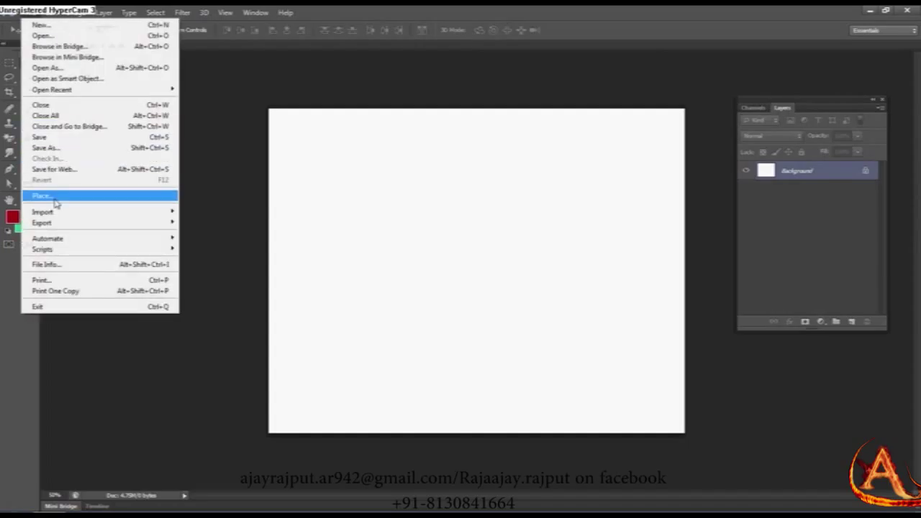
left_click(55, 199)
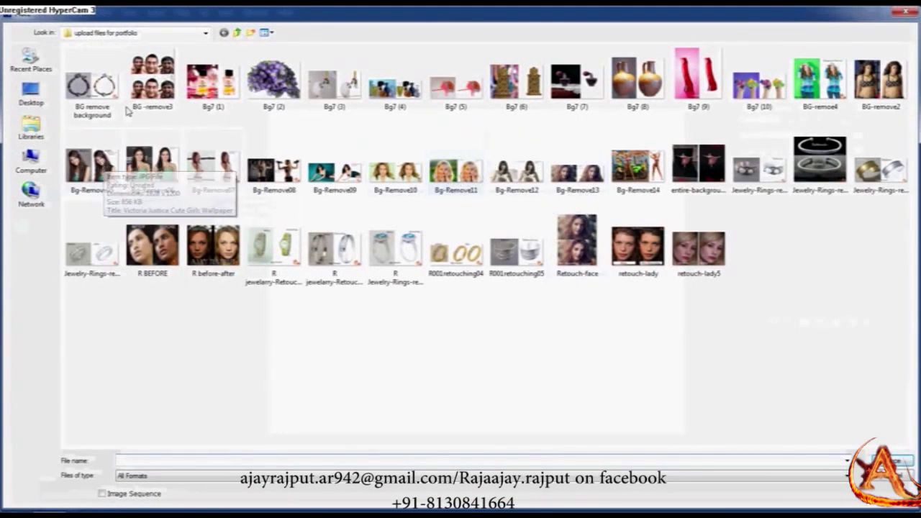
double_click(152, 167)
key("Return")
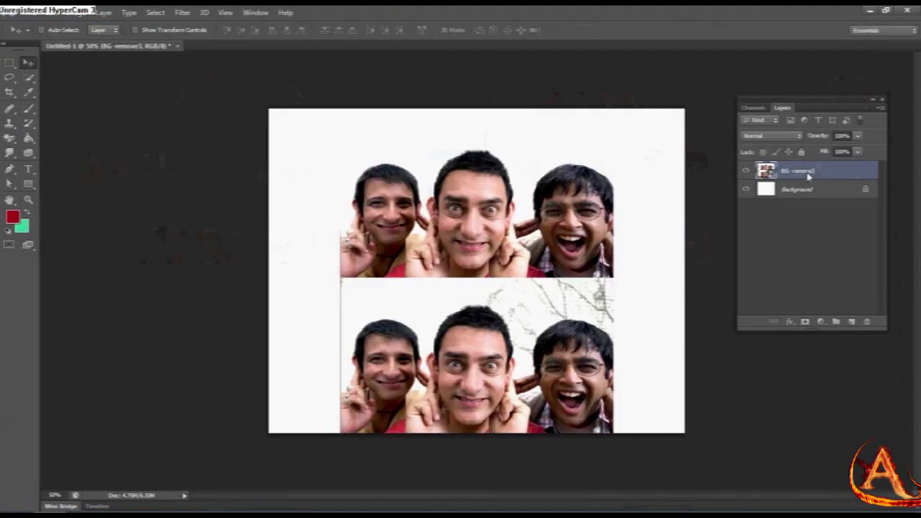
Rasterize the placed BG -remove3 photo layer
right_click(809, 175)
left_click(680, 191)
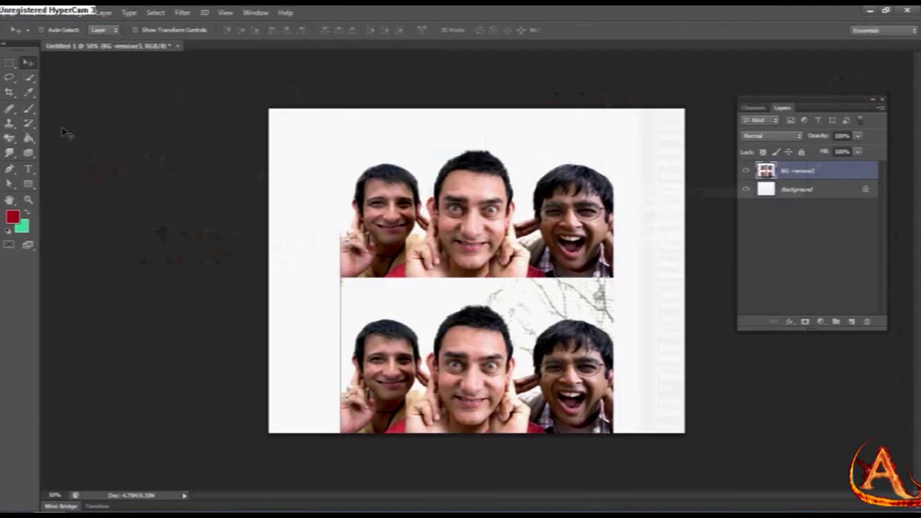
left_click(10, 63)
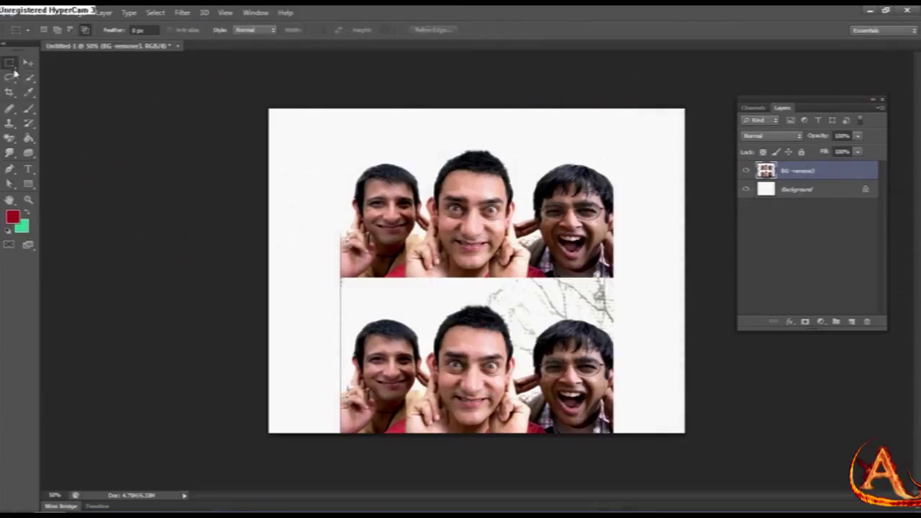
Draw several rectangular marquee boxes over the faces in Add to selection mode
left_click_drag(359, 182, 510, 312)
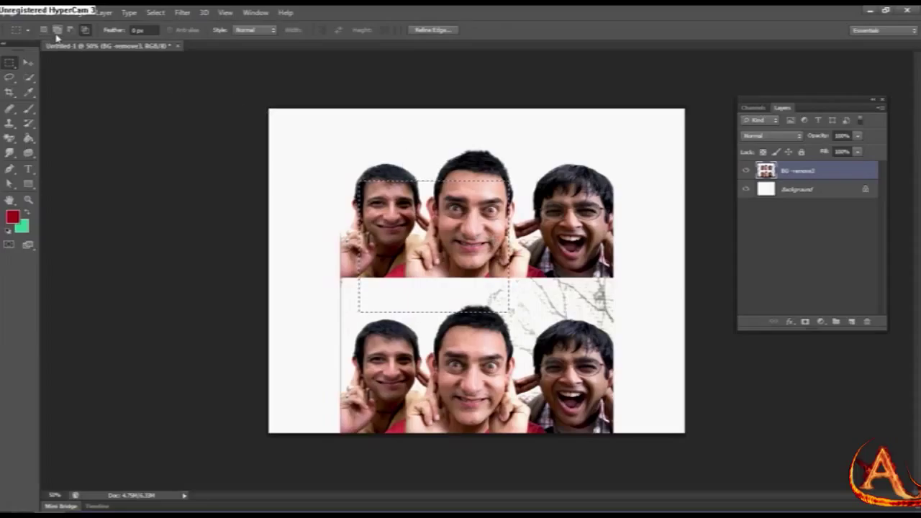
left_click(56, 34)
left_click_drag(525, 162, 497, 219)
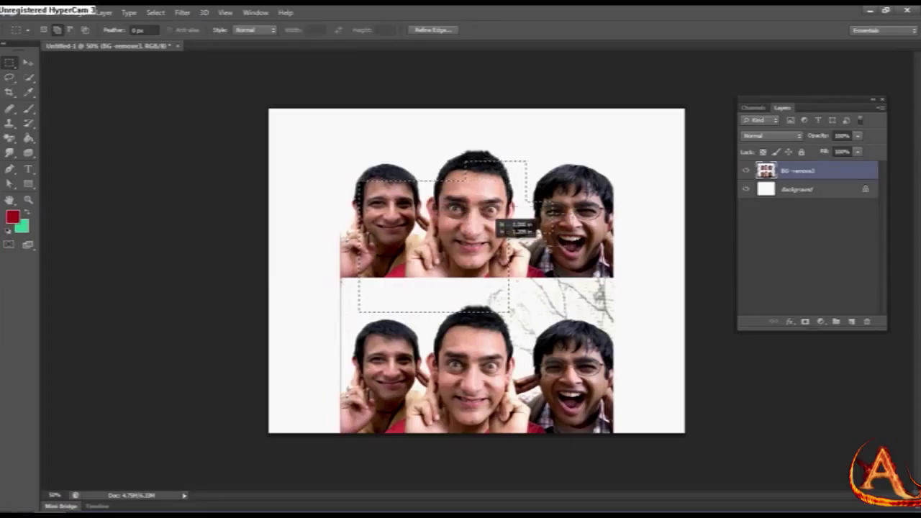
left_click_drag(497, 219, 565, 259)
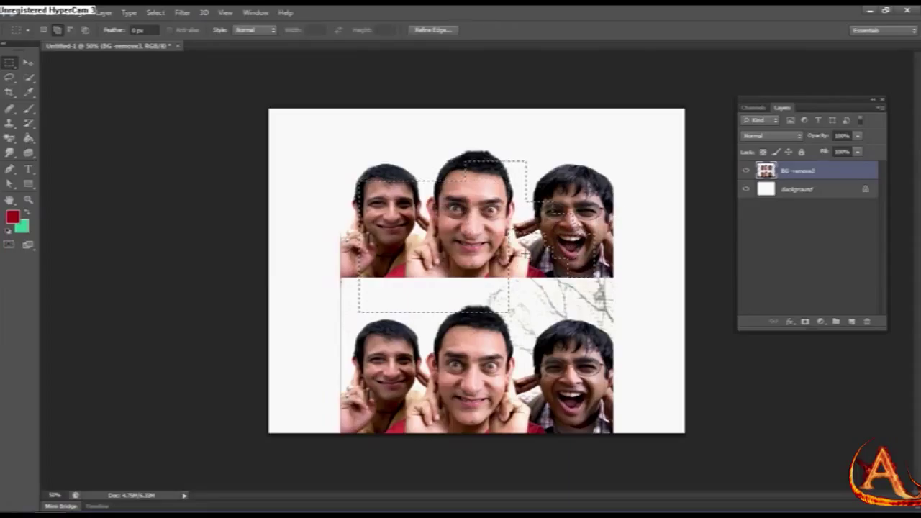
left_click(71, 31)
mouse_move(351, 358)
left_mouse_down()
mouse_move(416, 254)
mouse_move(473, 312)
left_mouse_up()
left_click_drag(412, 170, 460, 180)
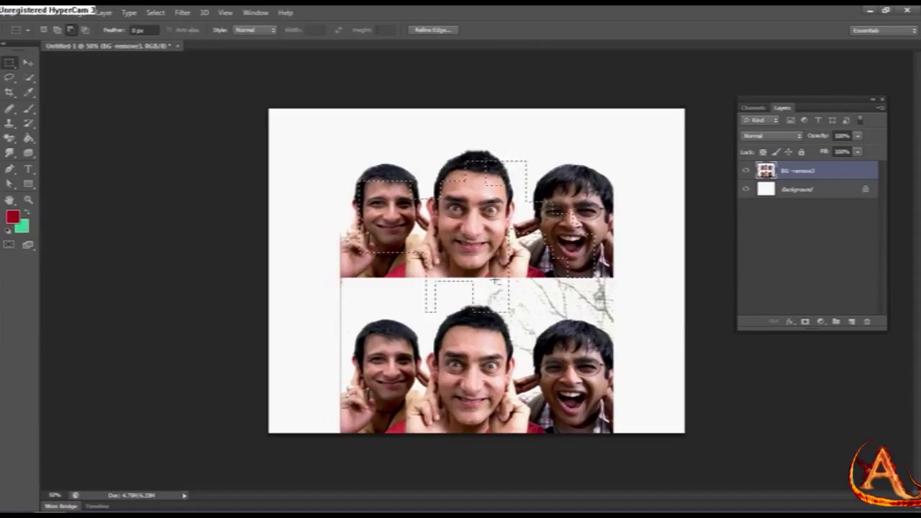
Intersect the selection down to the centre man's eyes, nose and mouth
left_click(85, 31)
left_click_drag(442, 200, 496, 254)
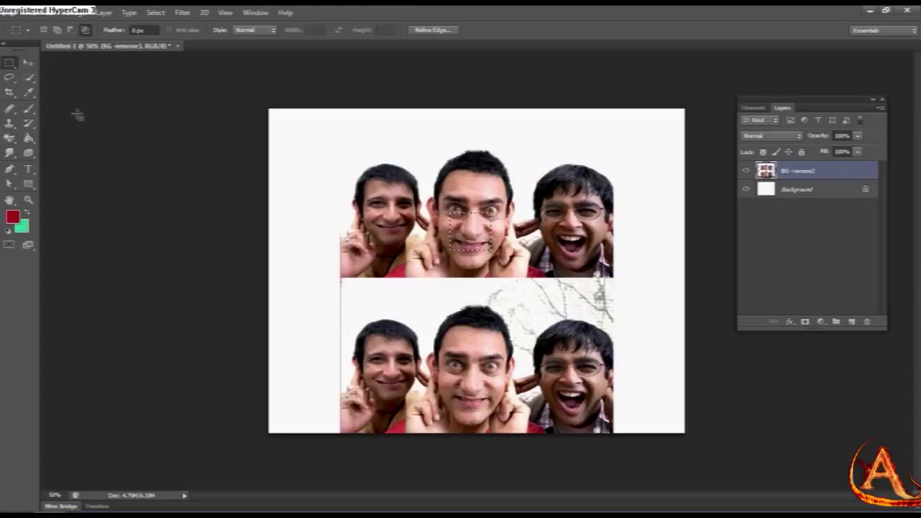
left_click(27, 63)
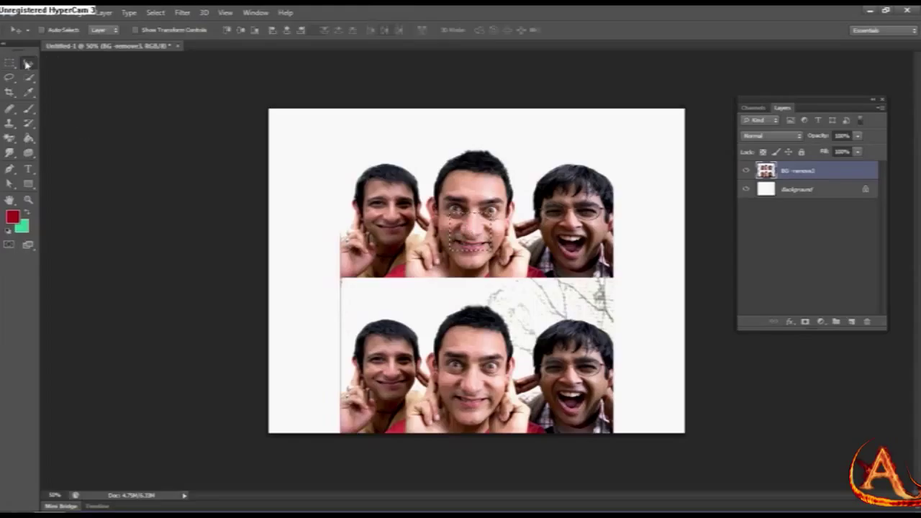
Deselect, then delete the BG -remove3 photo layer and confirm Yes
left_click(9, 108)
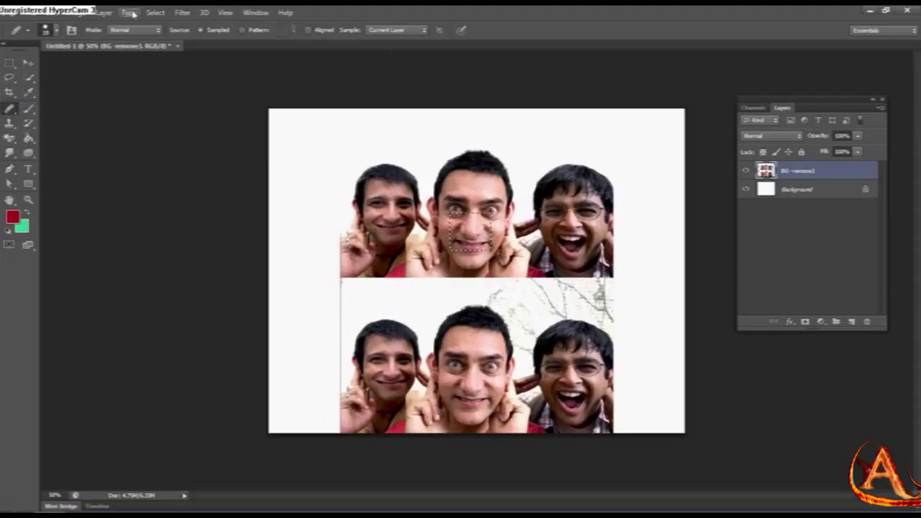
left_click(155, 12)
left_click(169, 32)
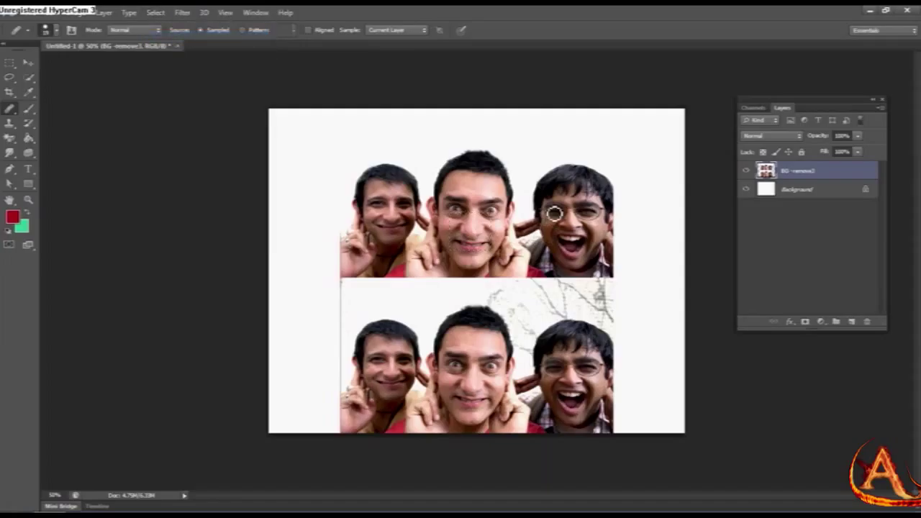
left_click(868, 324)
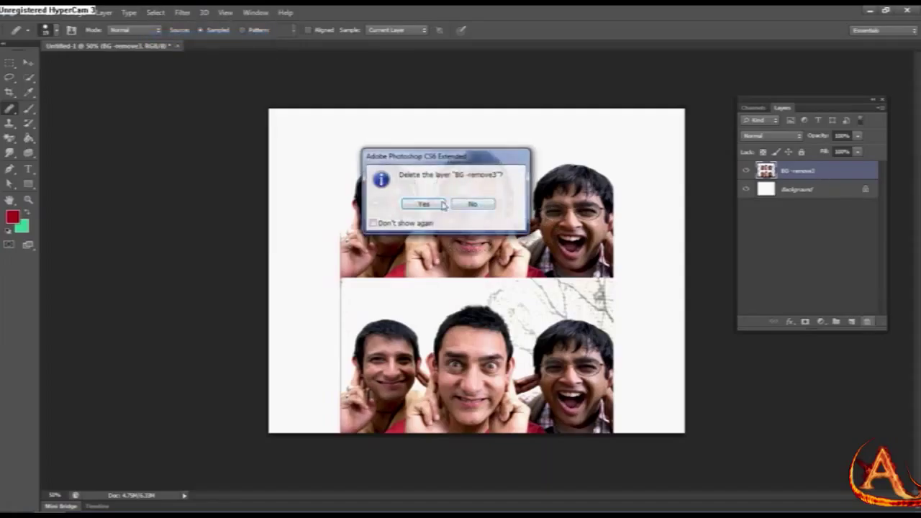
left_click(439, 205)
left_click(35, 12)
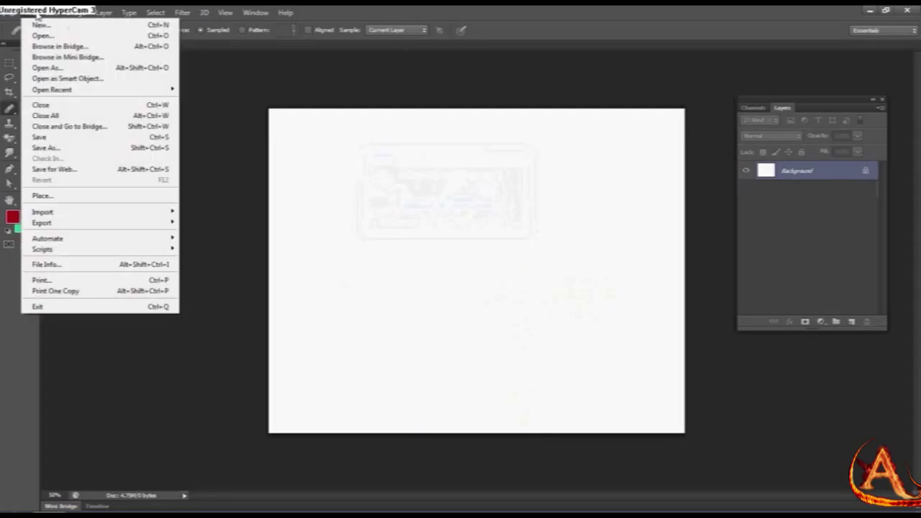
Place the retouch-lady portrait, enlarge it by a corner to fill the canvas, and commit
left_click(57, 196)
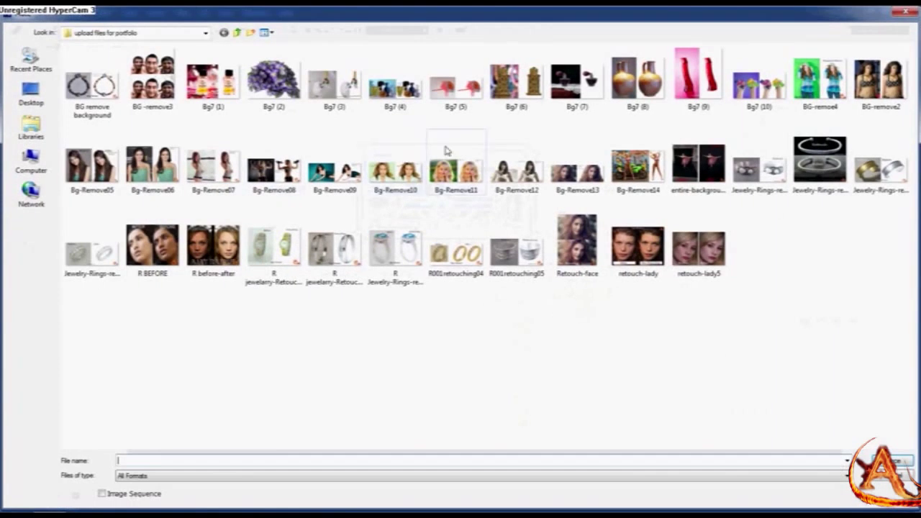
double_click(638, 245)
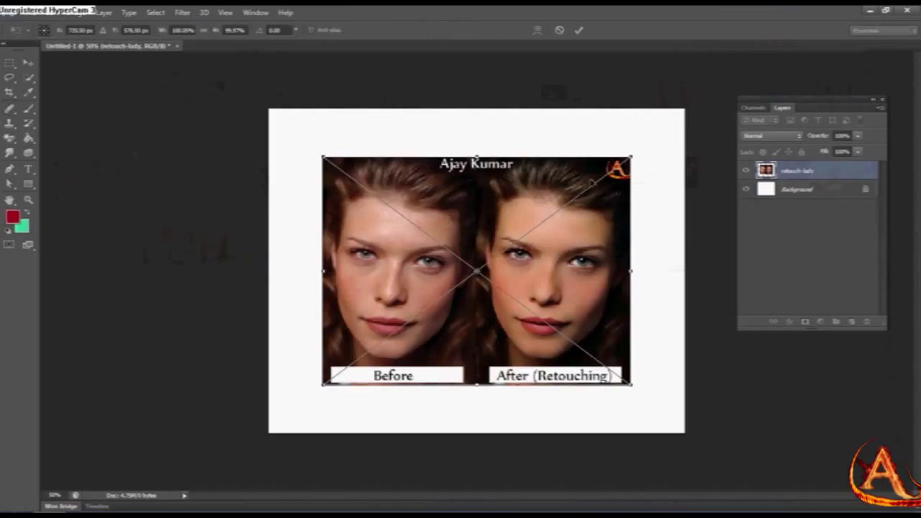
left_click_drag(631, 157, 690, 114)
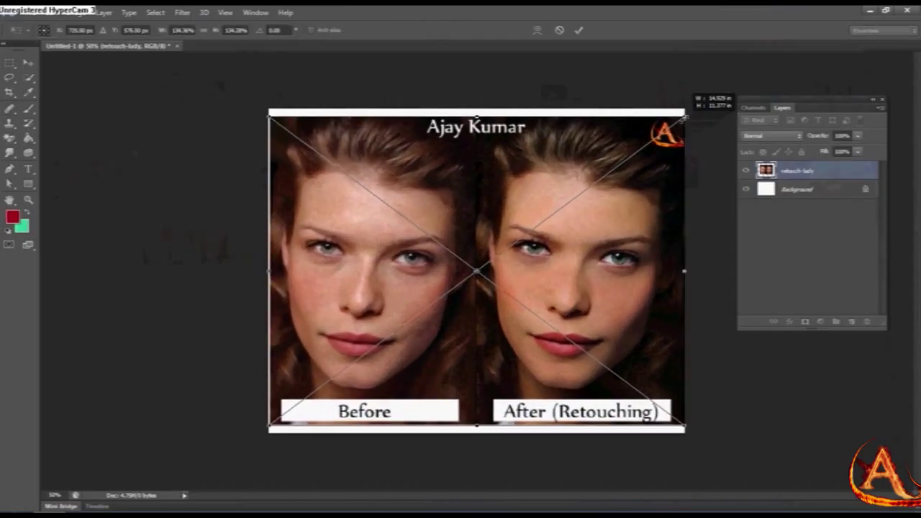
key("Return")
key("j")
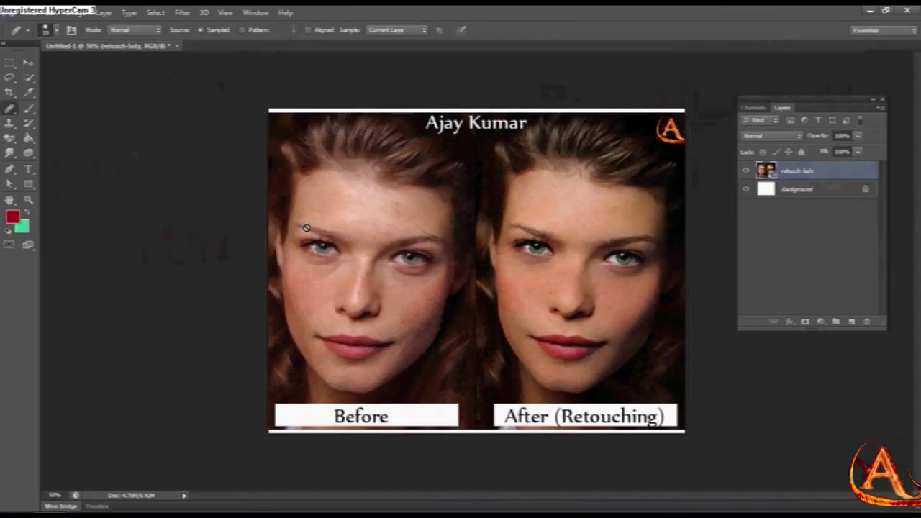
Copy the left Before half of the portrait onto a new Layer 1
left_click(9, 63)
left_click_drag(269, 110, 435, 389)
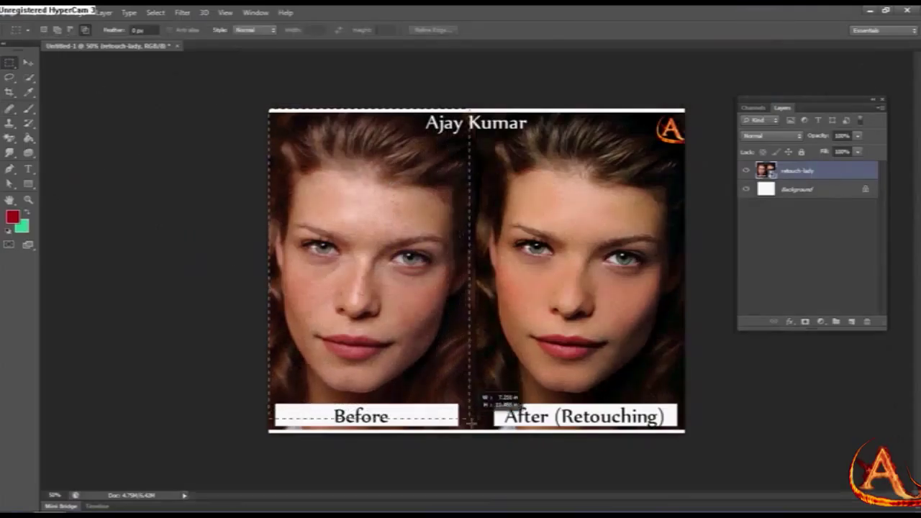
left_click_drag(435, 388, 477, 430)
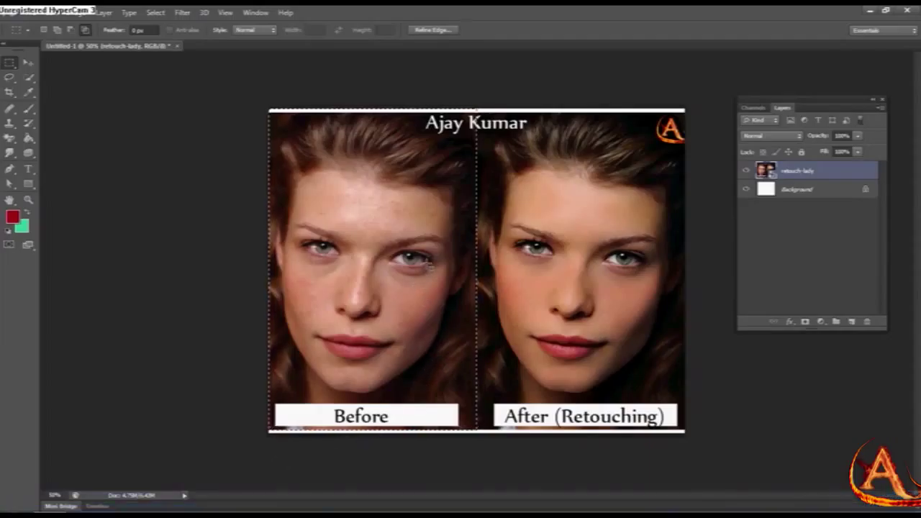
key("ctrl+j")
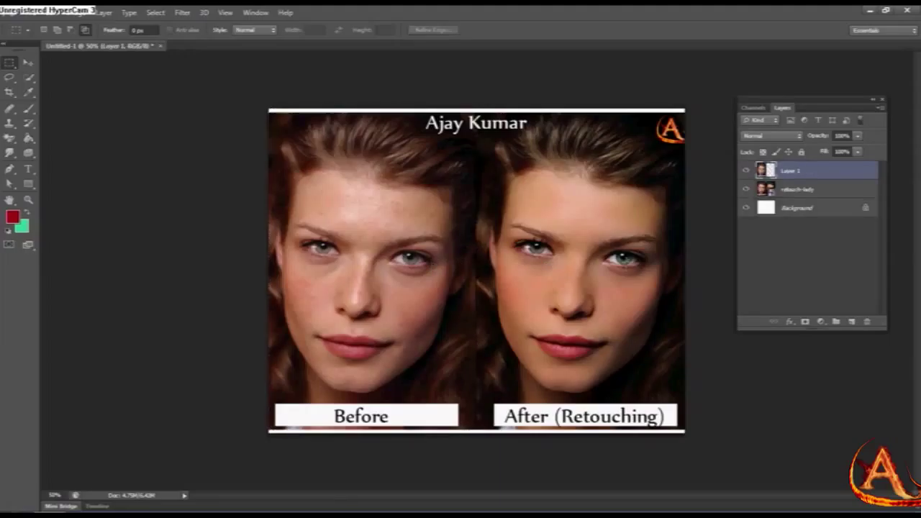
Delete the original retouch-lady layer and make Layer 1 active
left_click(804, 190)
key("Delete")
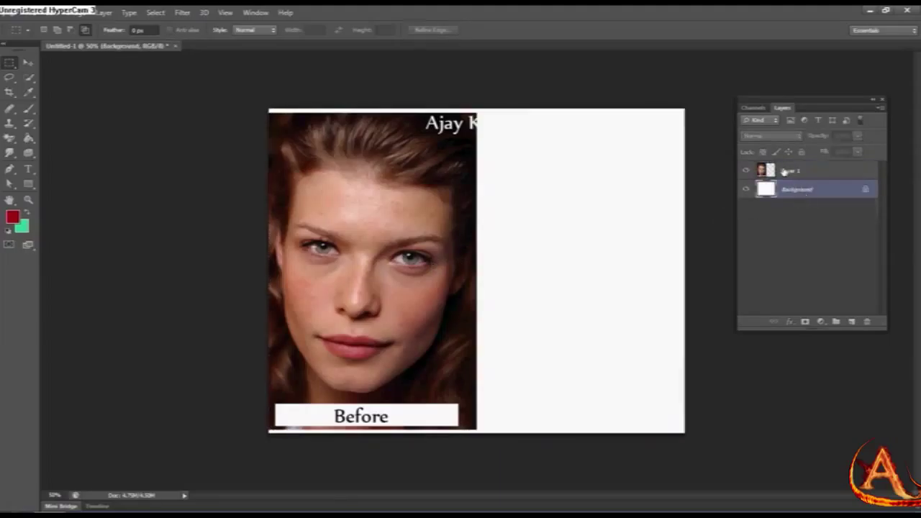
left_click(785, 171)
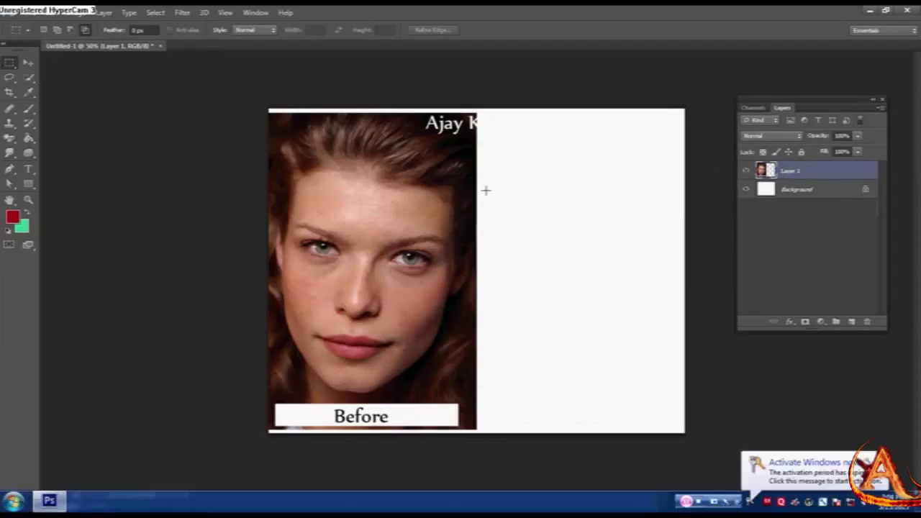
key("ctrl+plus")
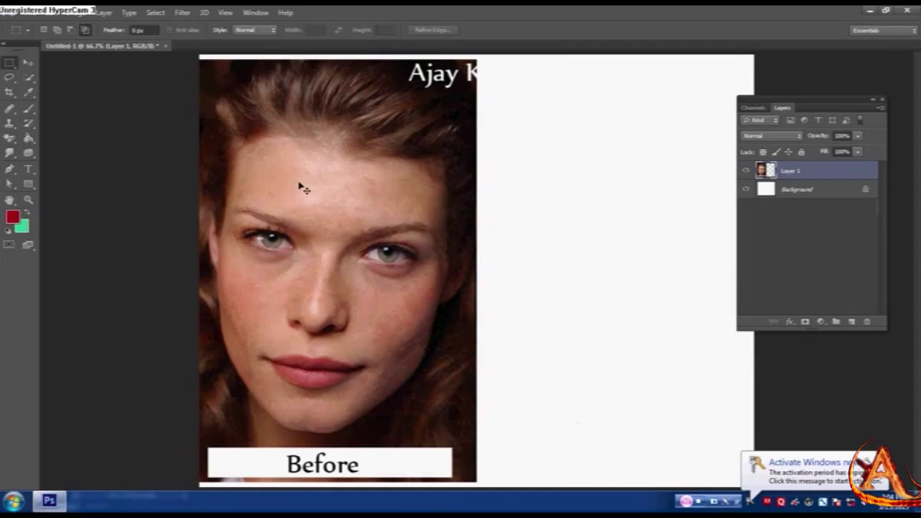
Zoom to 200%, select the Spot Healing Brush, and centre the view on the forehead and eyes
key("ctrl+plus")
scroll(249, 181, "left", 3)
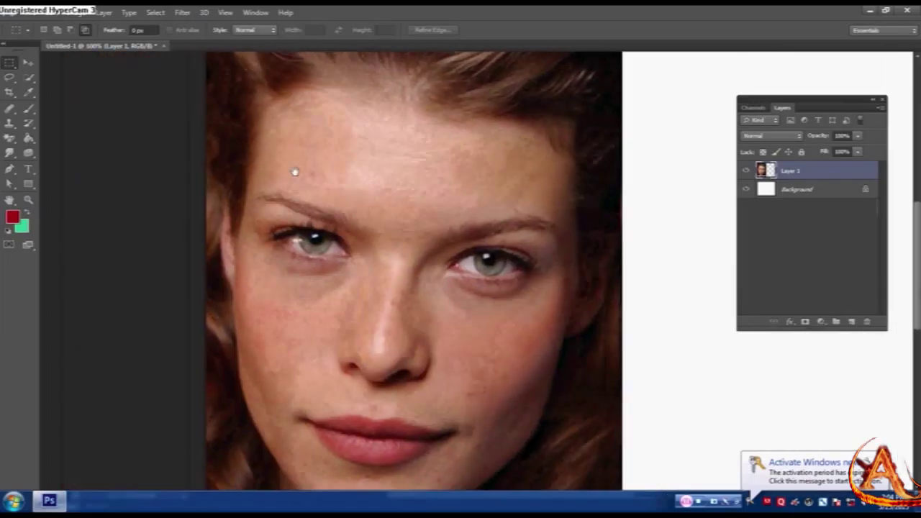
left_click(9, 77)
left_click(9, 110)
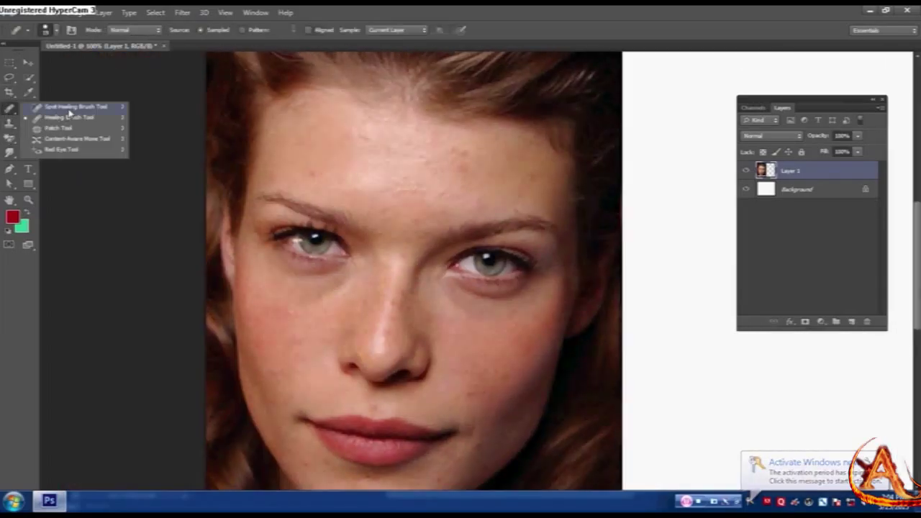
left_click(70, 108)
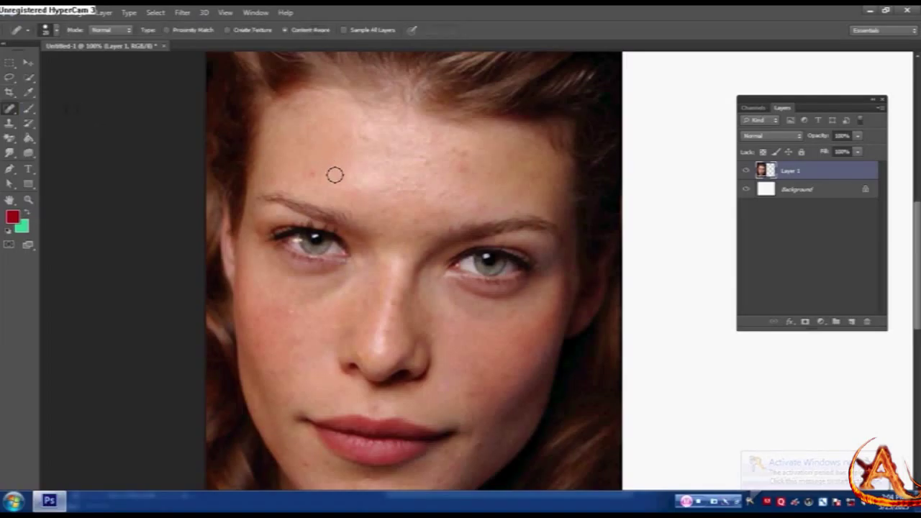
key("ctrl+plus")
left_click_drag(343, 168, 404, 246)
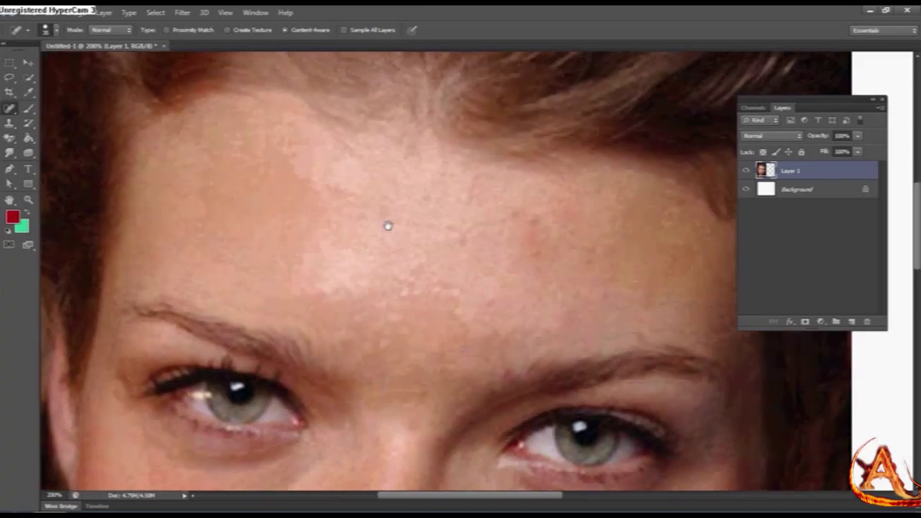
left_click_drag(399, 166, 387, 223)
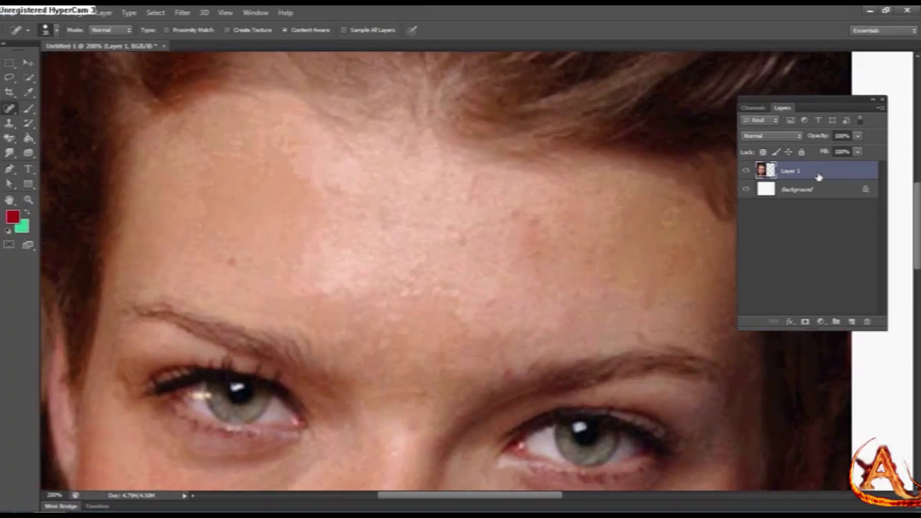
Duplicate Layer 1 into Layer 1 copy for testing edits
key("ctrl+j")
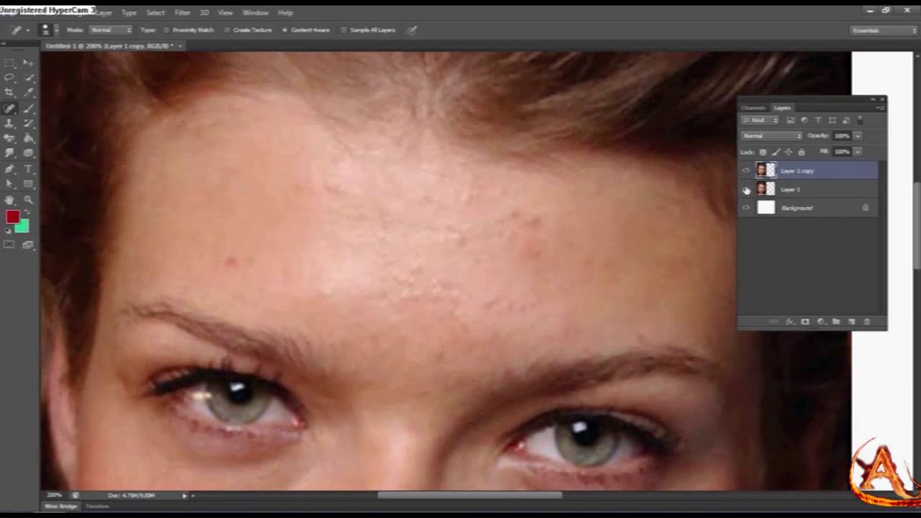
scroll(259, 234, "down", 1)
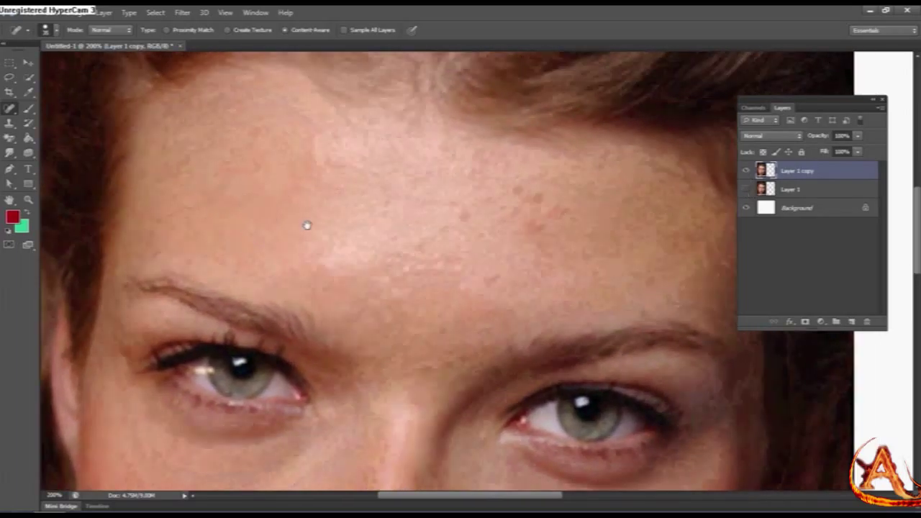
scroll(384, 167, "right", 2)
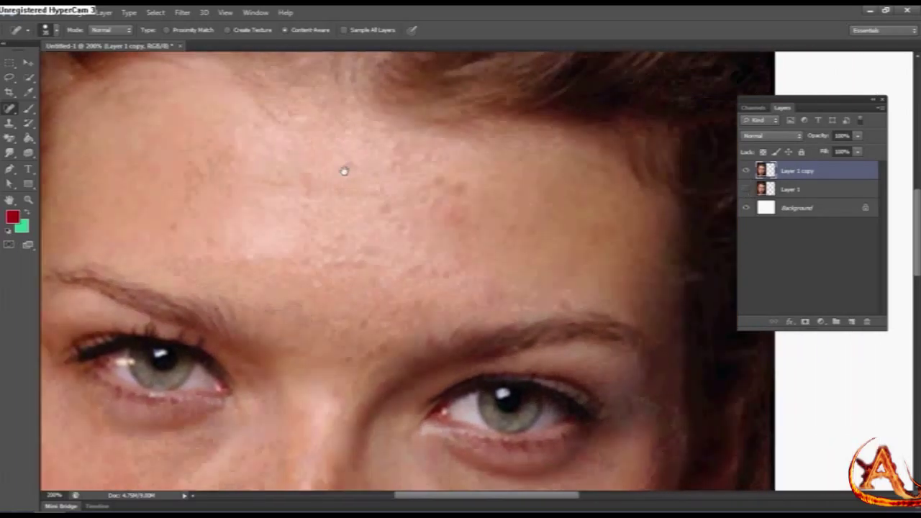
scroll(448, 222, "up", 1)
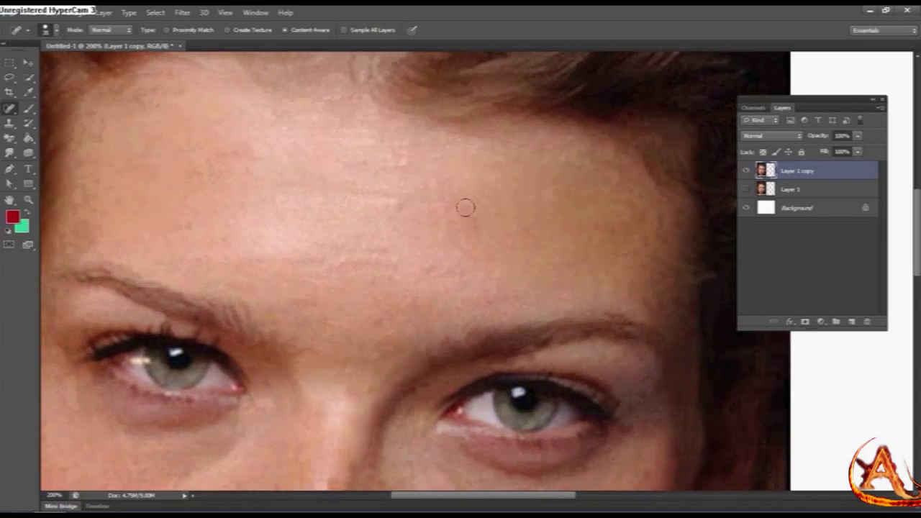
scroll(451, 228, "left", 2)
Spot-heal the first four blemishes on Layer 1 copy's forehead
left_click(441, 215)
scroll(454, 237, "up", 1)
scroll(453, 238, "left", 1)
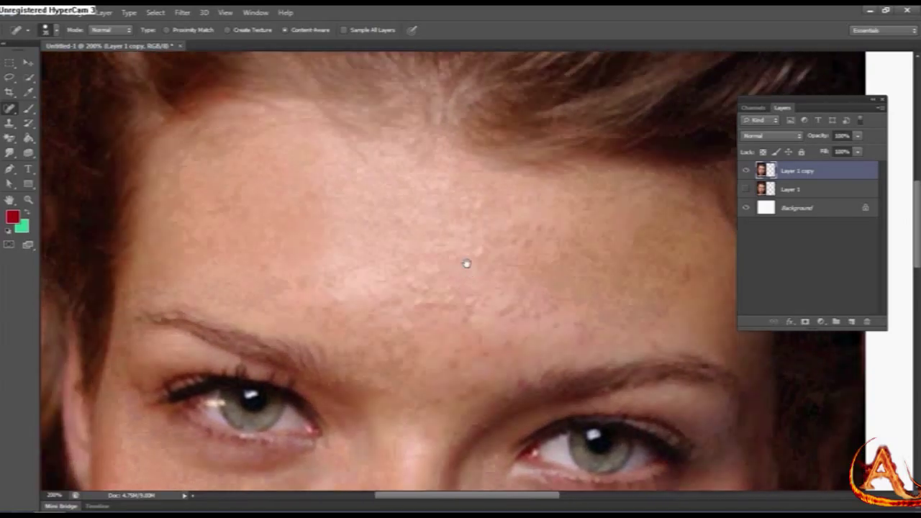
left_click(432, 200)
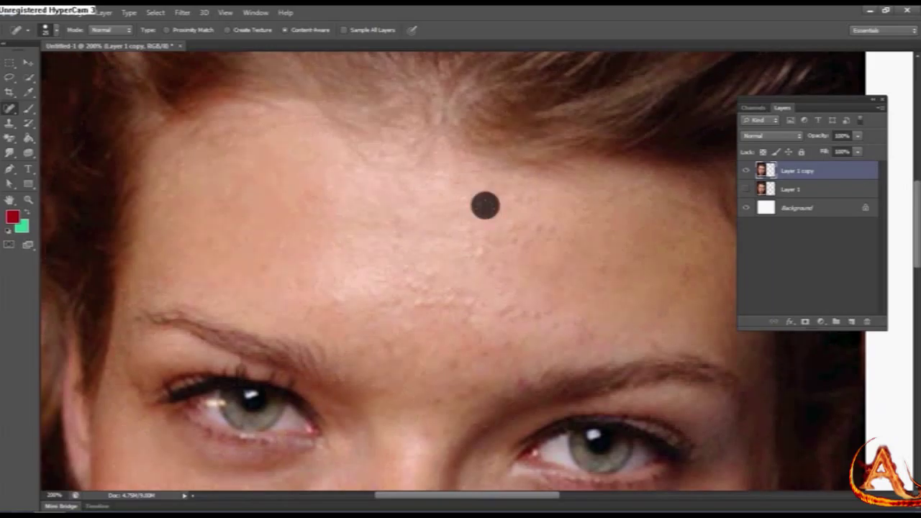
scroll(467, 202, "down", 1)
scroll(470, 180, "right", 1)
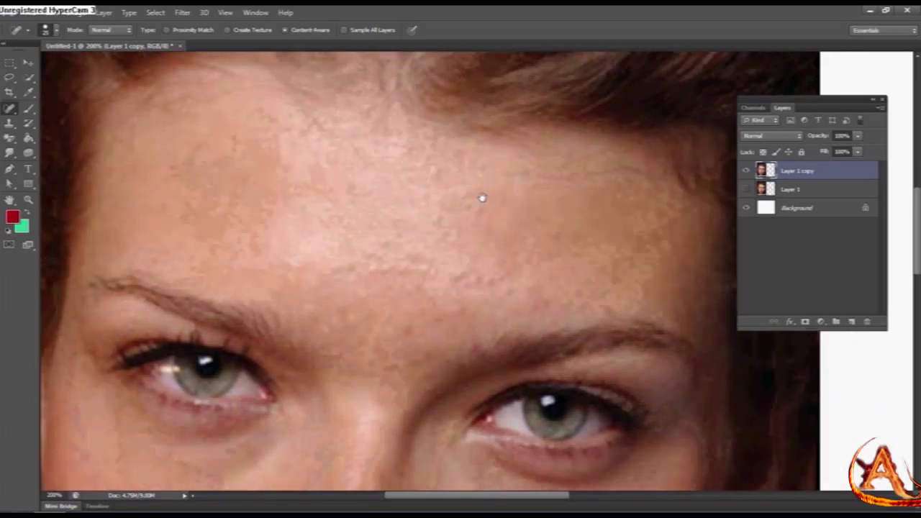
scroll(492, 182, "down", 1)
scroll(492, 182, "left", 1)
left_click(494, 181)
scroll(504, 191, "left", 1)
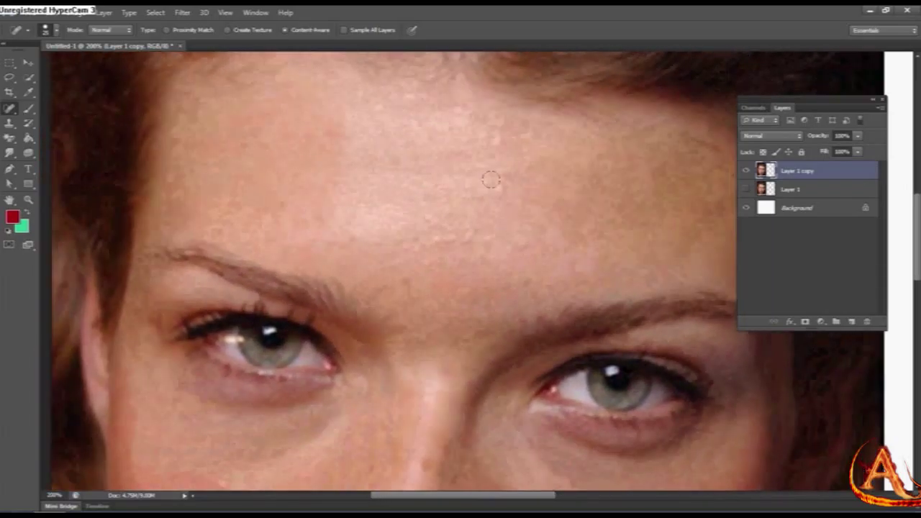
left_click(491, 181)
Spot-heal the remaining forehead blemishes, including the upper forehead
scroll(504, 187, "left", 1)
scroll(533, 191, "up", 1)
scroll(539, 208, "up", 1)
left_click(533, 197)
scroll(518, 187, "down", 2)
scroll(507, 170, "right", 1)
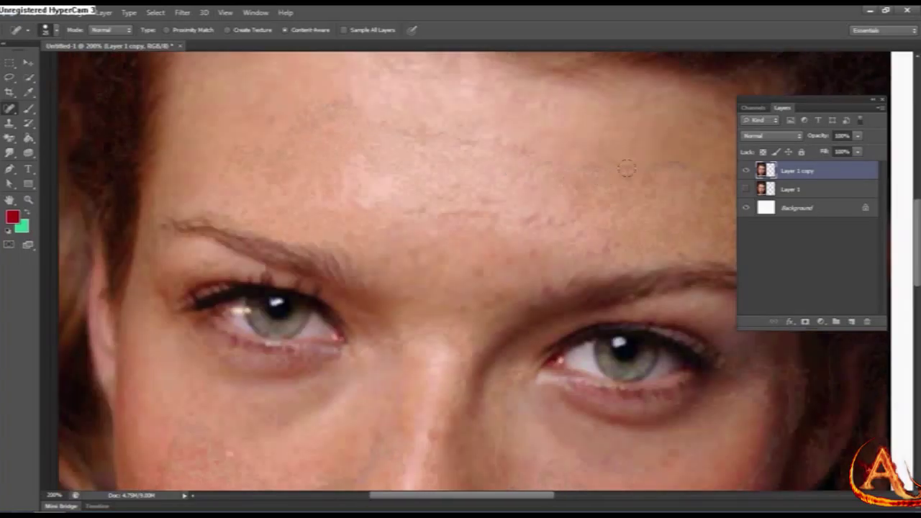
scroll(545, 181, "right", 2)
scroll(511, 190, "down", 1)
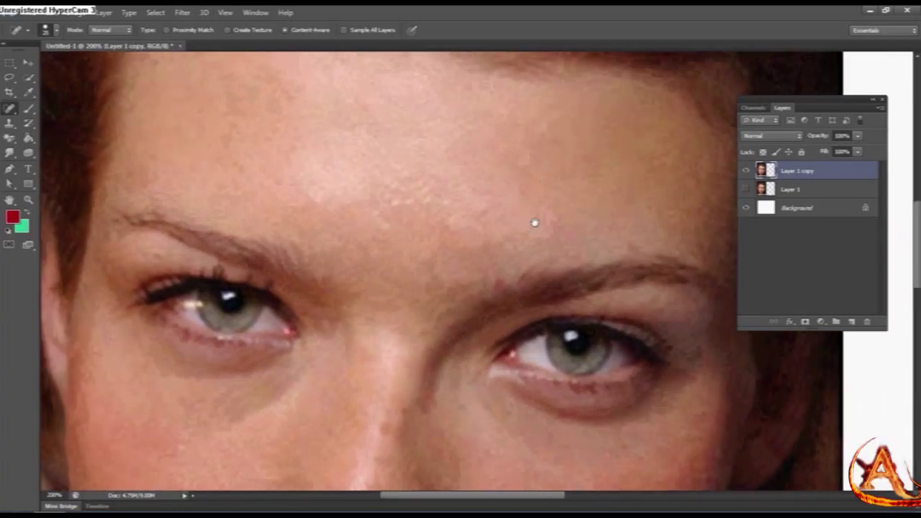
scroll(561, 194, "down", 2)
scroll(561, 195, "left", 1)
scroll(558, 205, "left", 1)
scroll(558, 206, "up", 1)
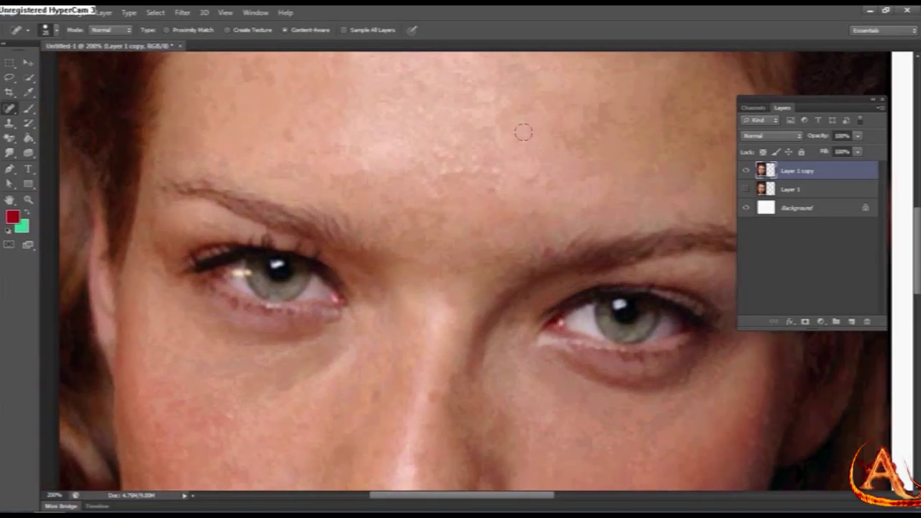
scroll(545, 204, "up", 2)
scroll(494, 199, "left", 1)
left_click(491, 199)
scroll(504, 203, "up", 1)
scroll(511, 204, "left", 1)
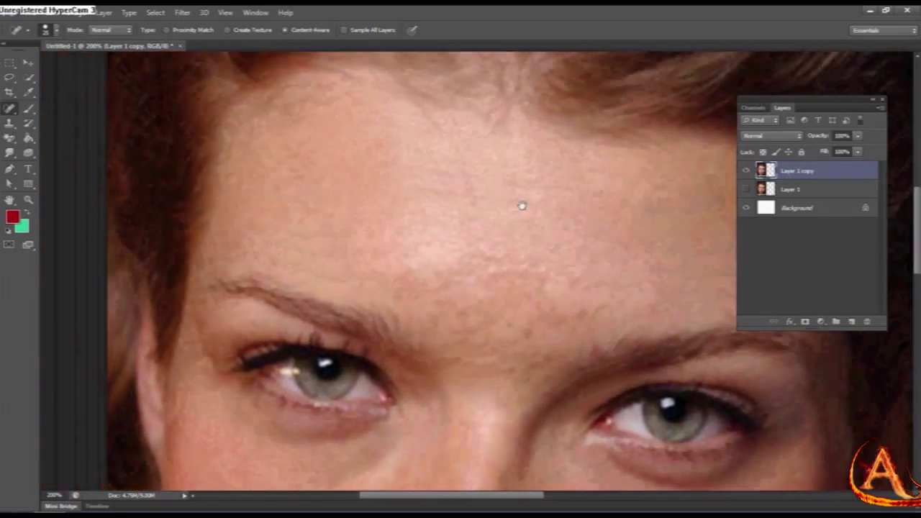
left_click(585, 168)
Zoom out and back in, then toggle Layer 1 copy's visibility to compare before and after
key("ctrl+minus")
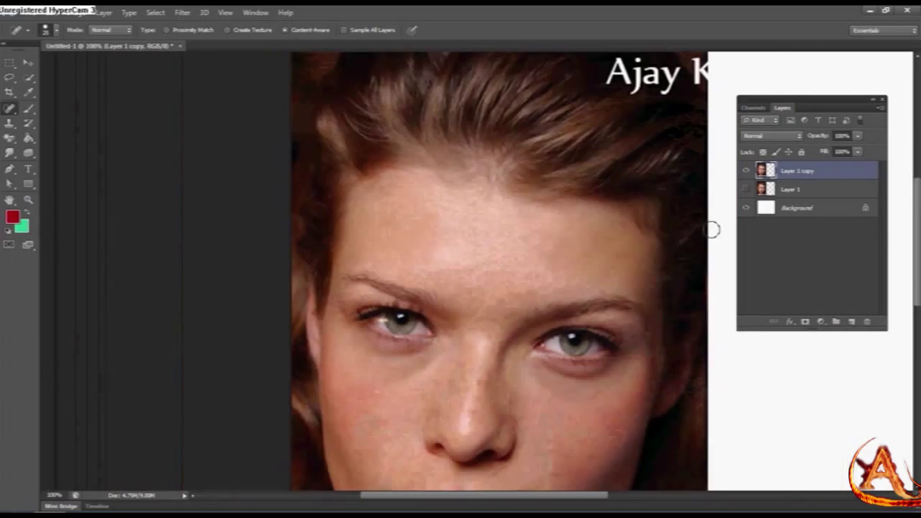
key("ctrl+plus")
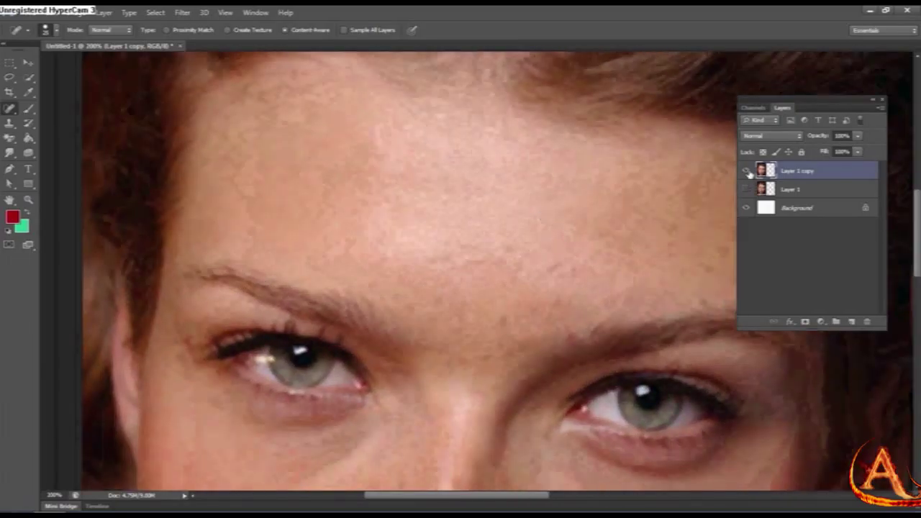
left_click(745, 171)
left_click(746, 171)
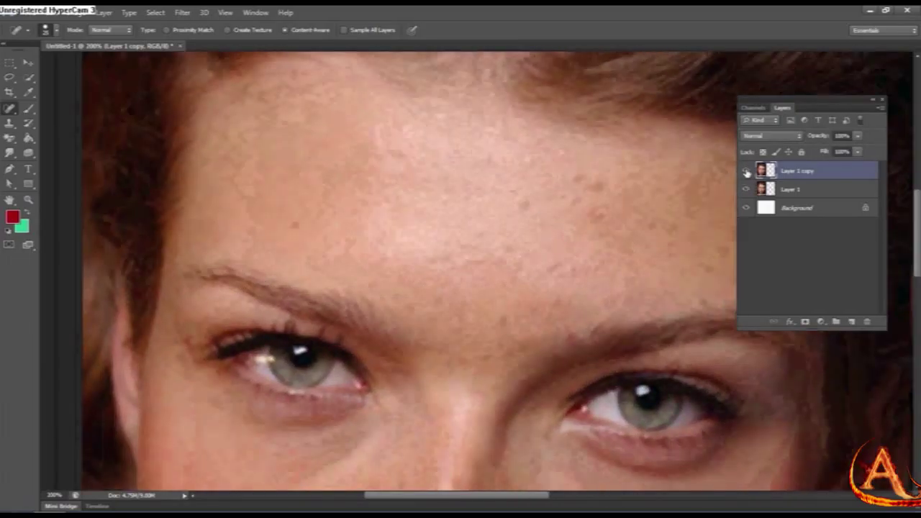
left_click(747, 172)
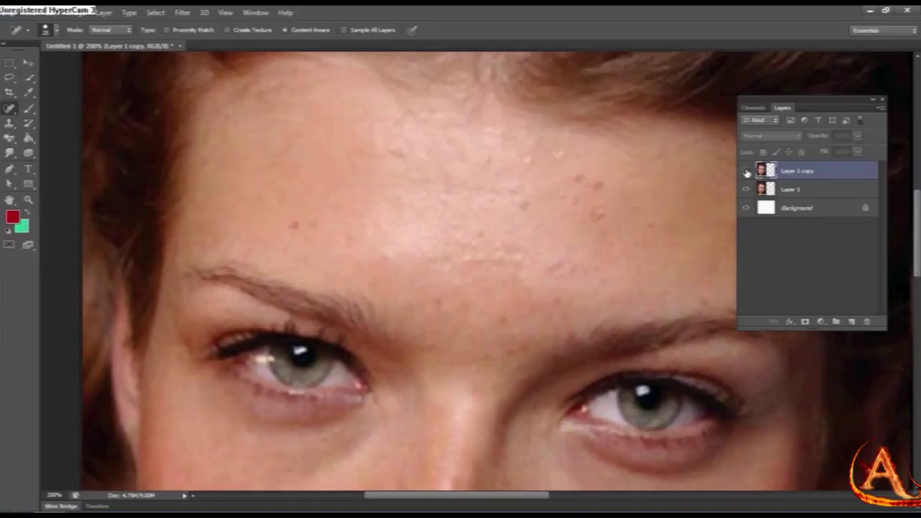
left_click(746, 172)
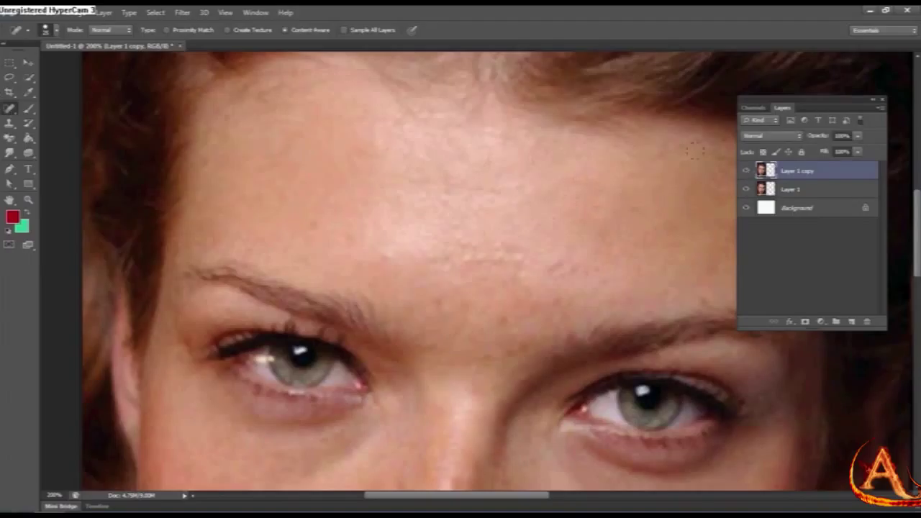
right_click(13, 112)
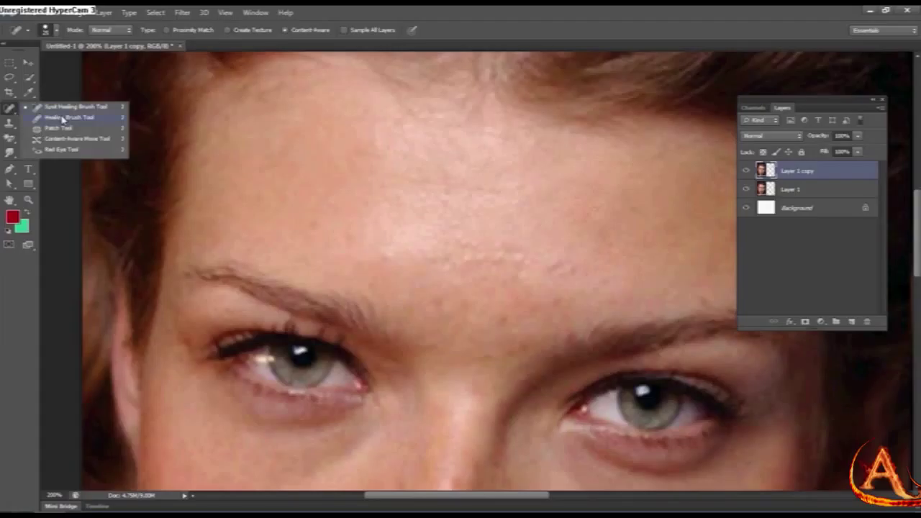
Switch to the Healing Brush and dismiss the missing source point warning
left_click(64, 118)
scroll(504, 183, "right", 3)
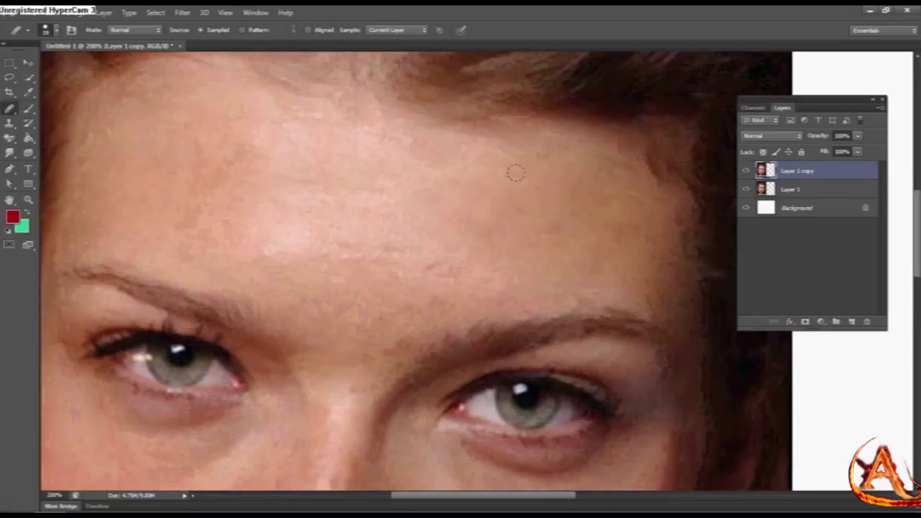
left_click(515, 173)
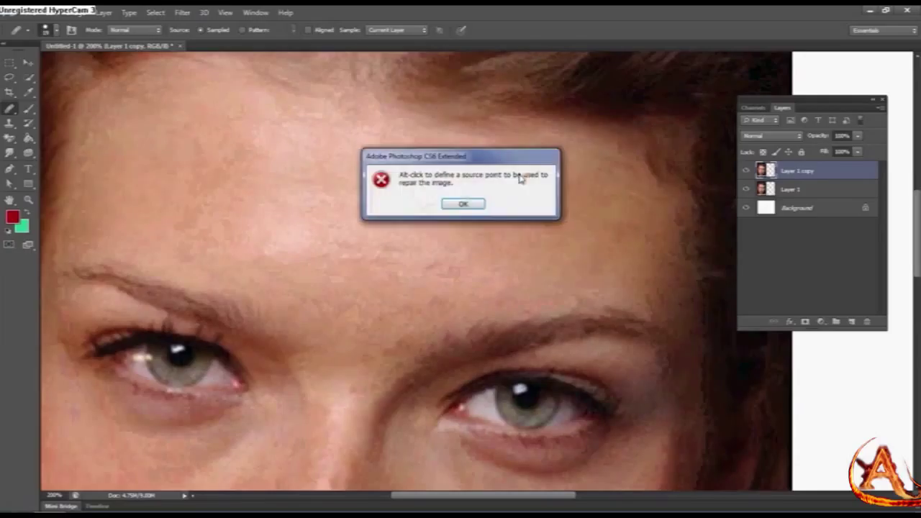
left_click(464, 204)
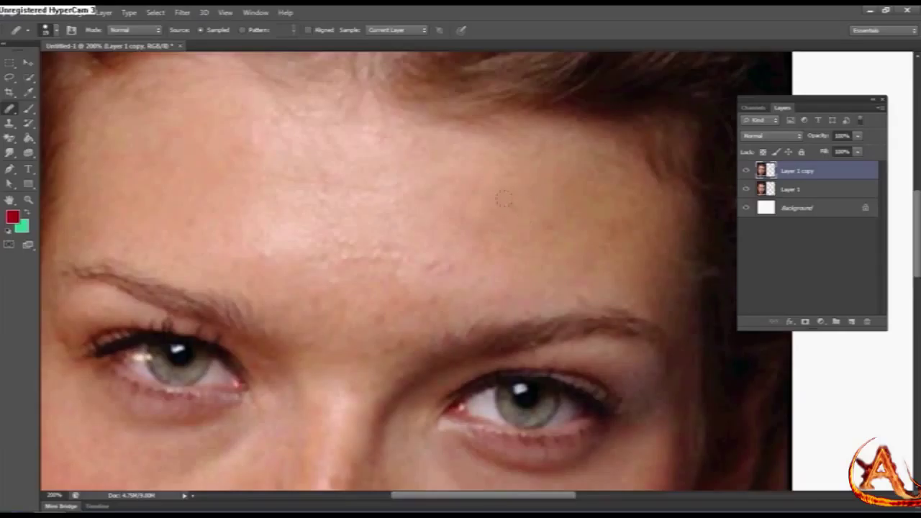
Paint several healing strokes across the forehead
mouse_move(365, 203)
left_mouse_down()
mouse_move(360, 180)
mouse_move(408, 188)
left_mouse_up()
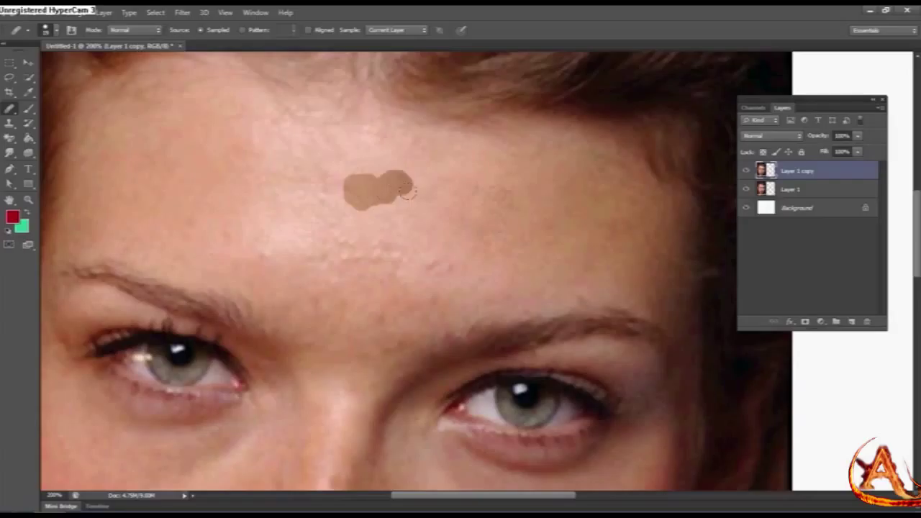
mouse_move(408, 189)
left_mouse_down()
mouse_move(403, 169)
mouse_move(380, 166)
mouse_move(400, 155)
mouse_move(409, 162)
mouse_move(374, 145)
mouse_move(352, 173)
left_mouse_up()
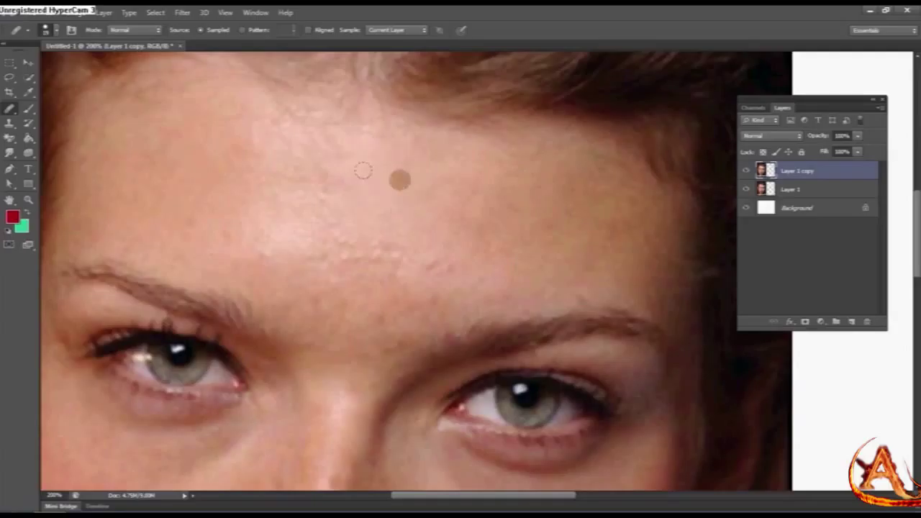
left_click_drag(396, 230, 354, 217)
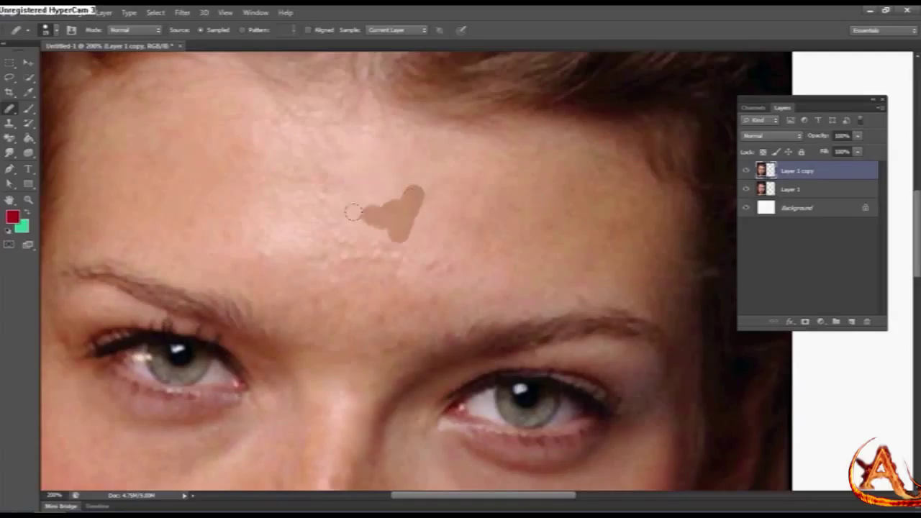
left_click_drag(436, 210, 397, 149)
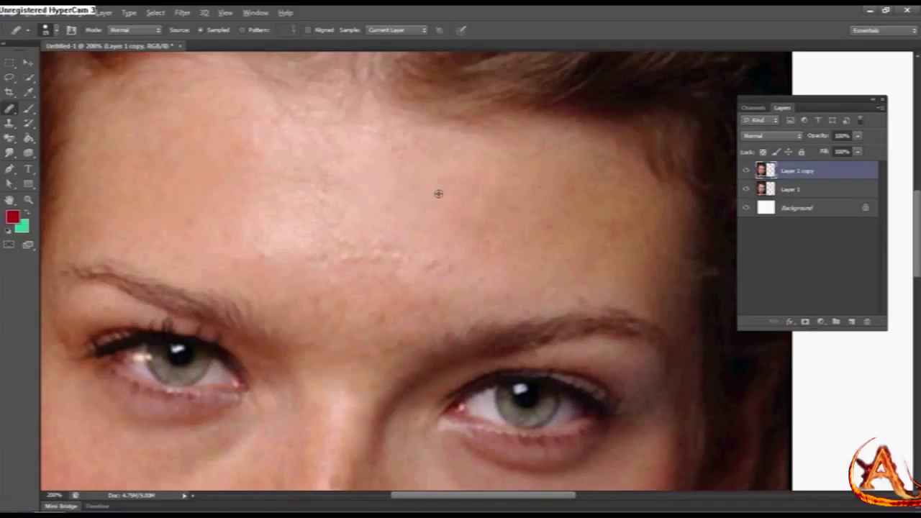
mouse_move(439, 194)
left_mouse_down()
mouse_move(484, 175)
mouse_move(378, 223)
left_mouse_up()
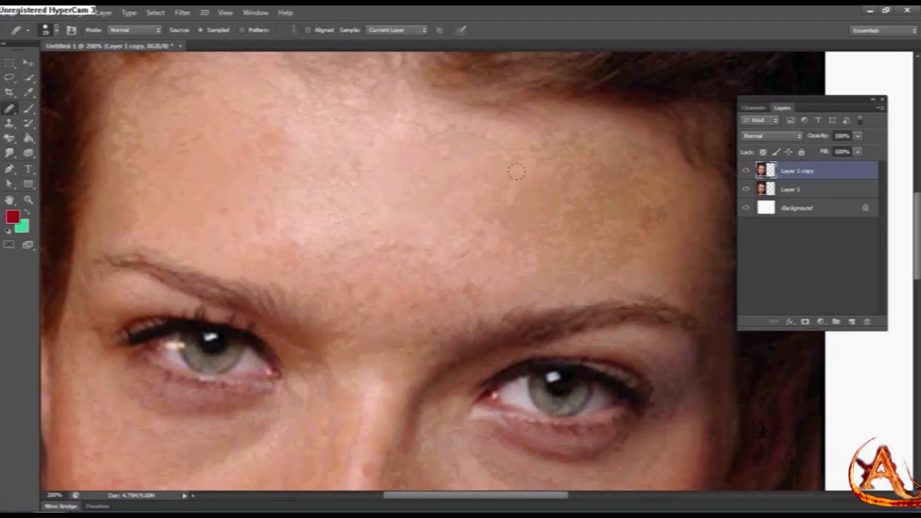
left_click_drag(517, 171, 442, 189)
left_click_drag(391, 177, 433, 222)
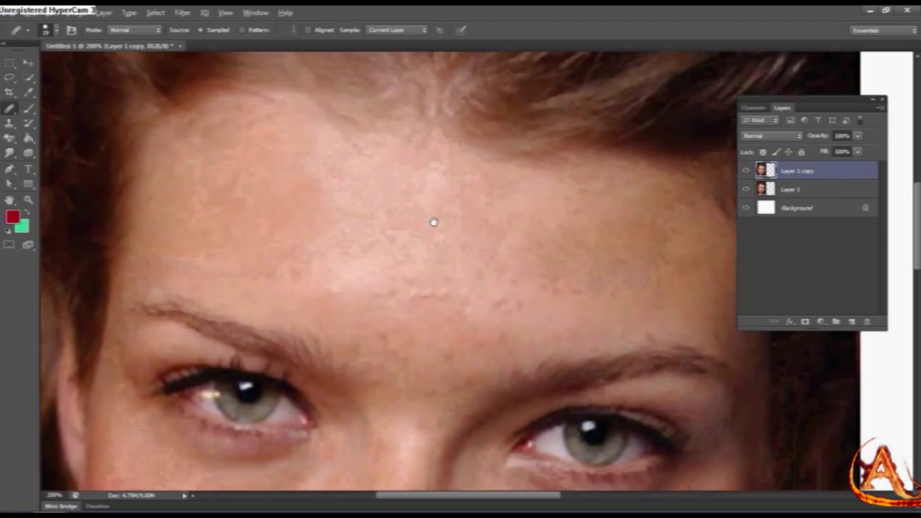
left_click_drag(550, 257, 478, 198)
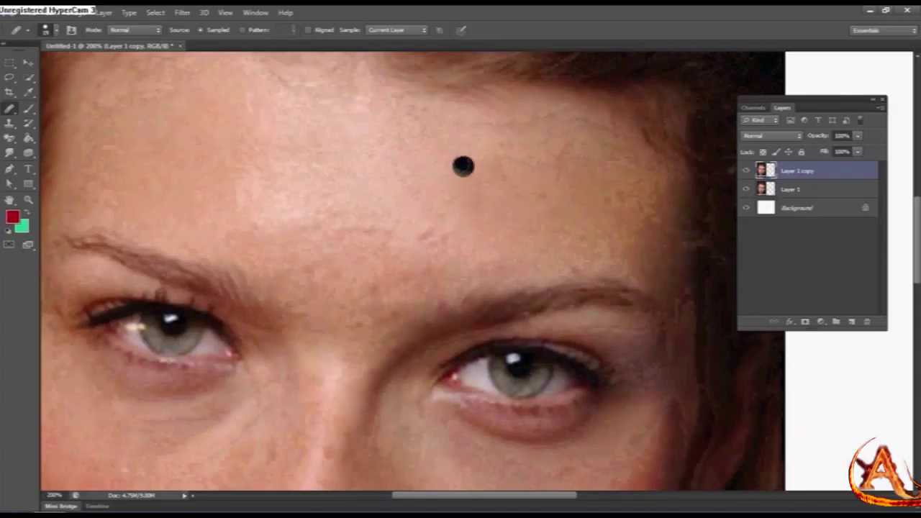
Clone an eye onto the forehead, then undo it
mouse_move(463, 166)
left_mouse_down()
mouse_move(432, 187)
mouse_move(525, 177)
mouse_move(446, 162)
mouse_move(465, 158)
mouse_move(425, 164)
left_mouse_up()
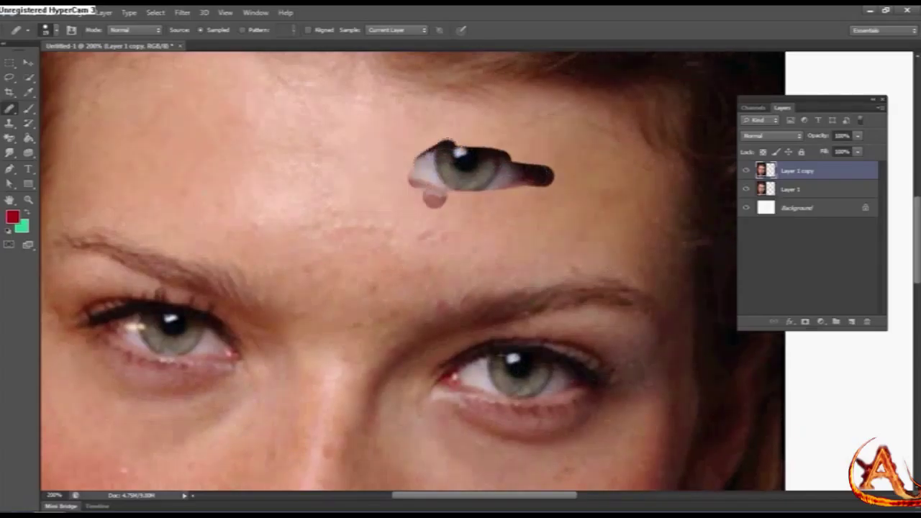
key("ctrl+z")
key("ctrl+alt+z")
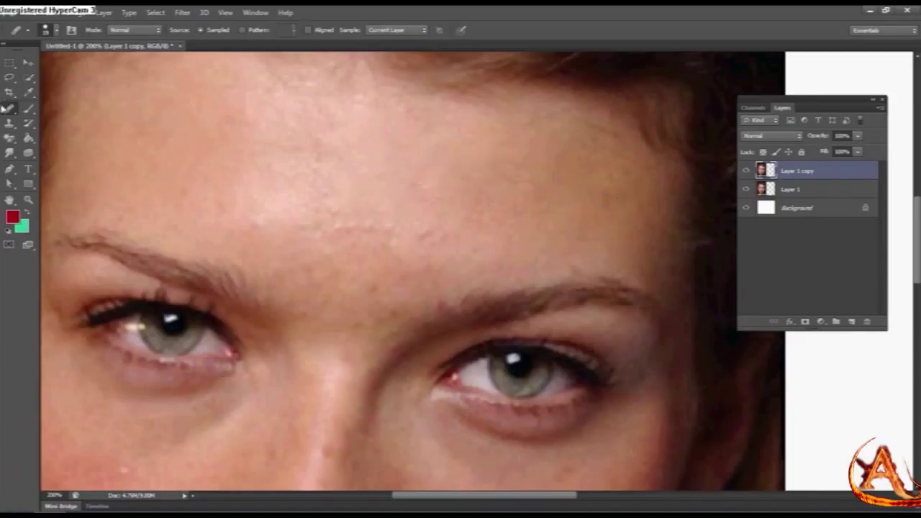
Switch to the Patch Tool and patch the right eyebrow tail with forehead skin
right_click(10, 108)
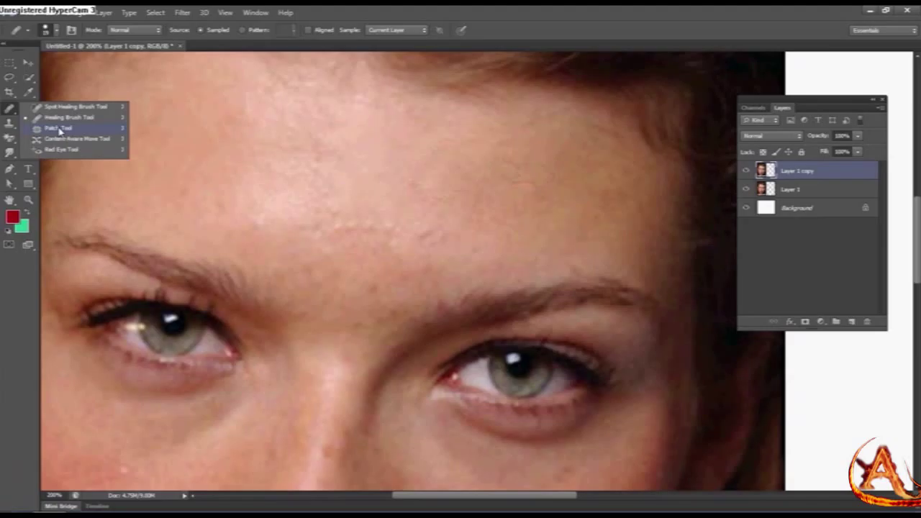
left_click(60, 129)
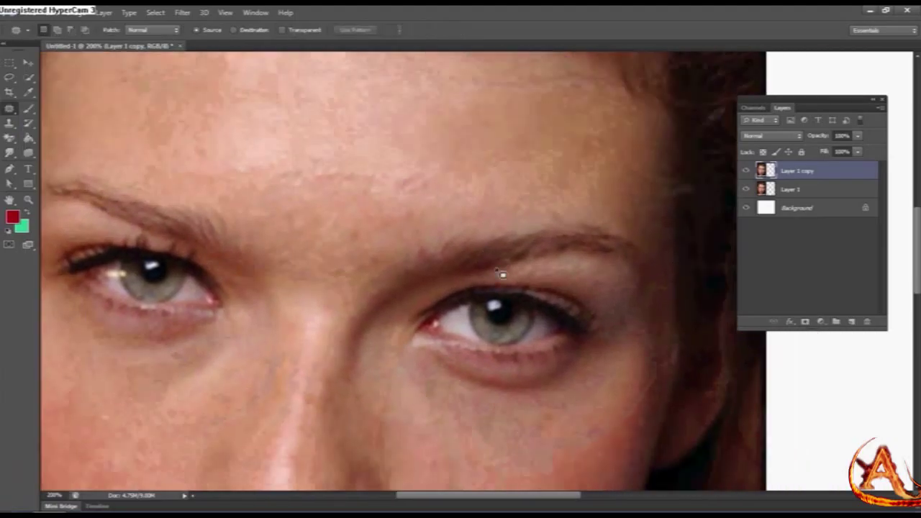
scroll(484, 211, "up", 1)
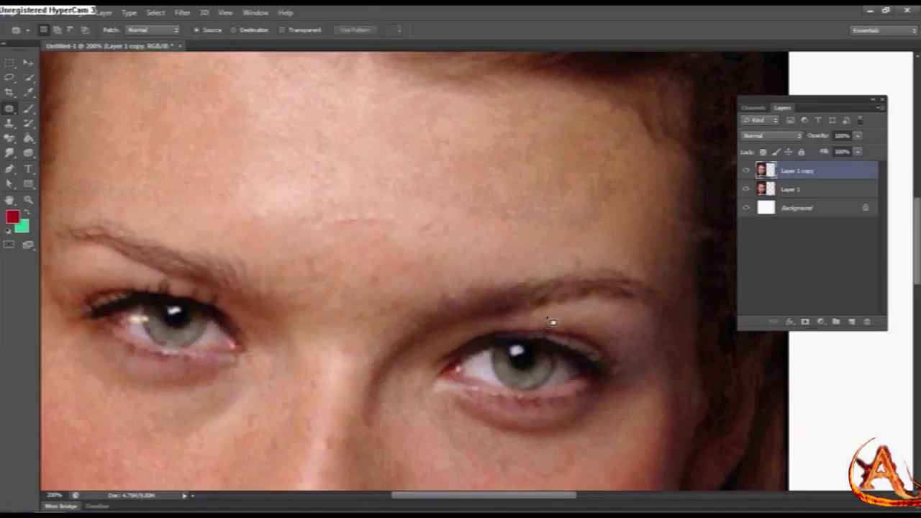
mouse_move(617, 313)
left_mouse_down()
mouse_move(664, 315)
mouse_move(656, 274)
mouse_move(604, 266)
left_mouse_up()
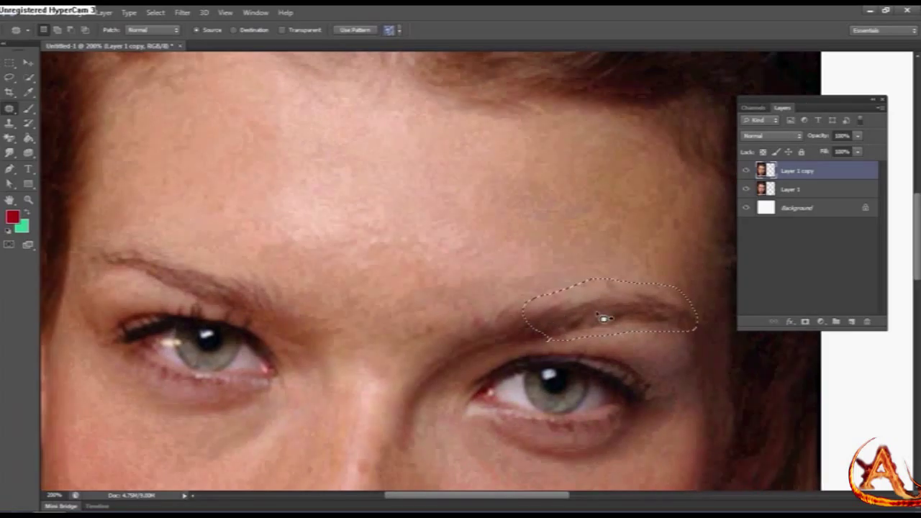
mouse_move(602, 319)
left_mouse_down()
mouse_move(494, 175)
mouse_move(445, 183)
left_mouse_up()
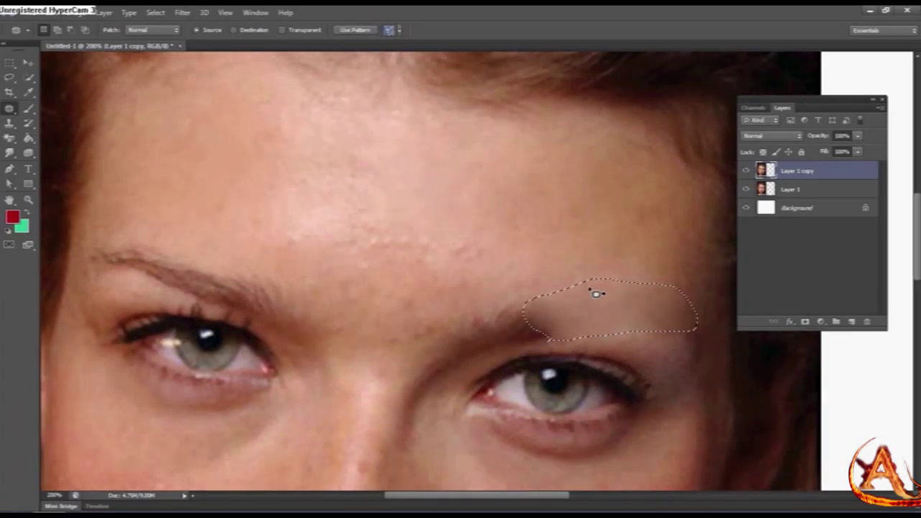
key("ctrl+d")
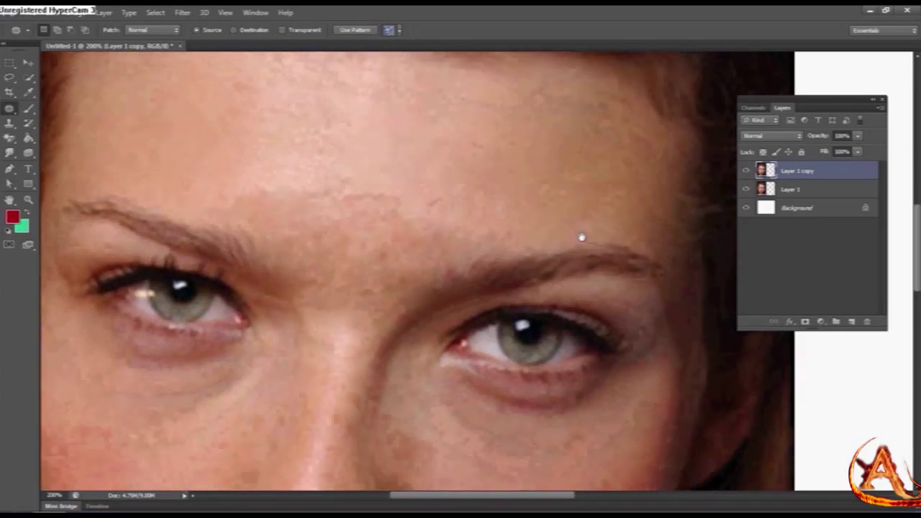
Test-patch a forehead area with the right eye
left_click_drag(430, 372, 576, 288)
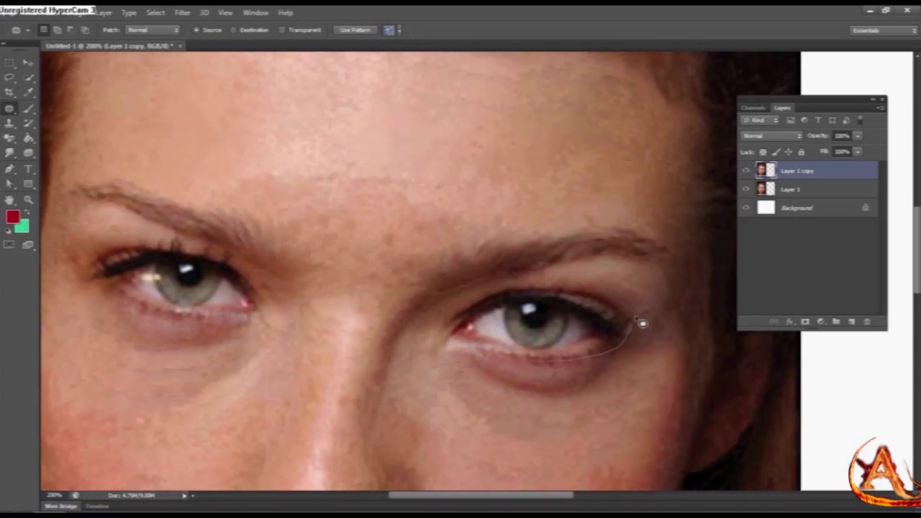
left_click_drag(576, 289, 430, 363)
left_click_drag(434, 253, 485, 323)
key("ctrl+d")
left_click_drag(364, 165, 375, 201)
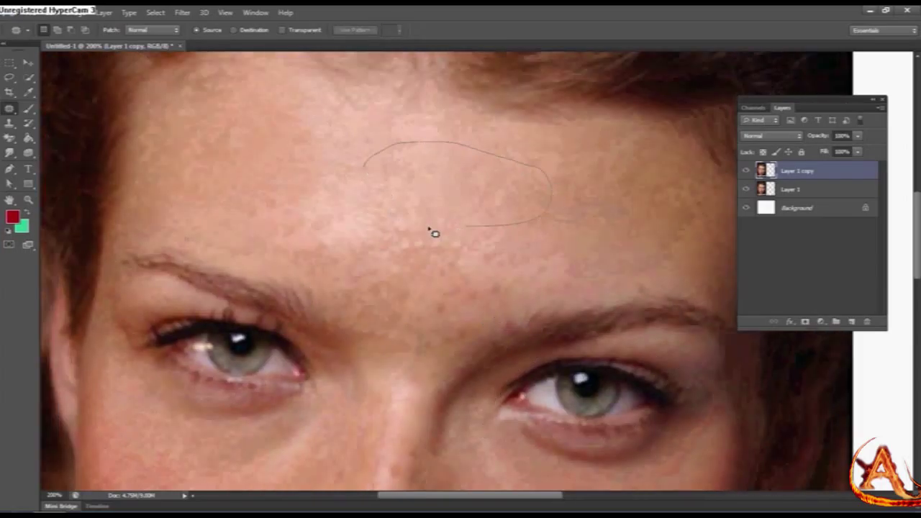
mouse_move(483, 210)
left_mouse_down()
mouse_move(426, 173)
mouse_move(541, 360)
left_mouse_up()
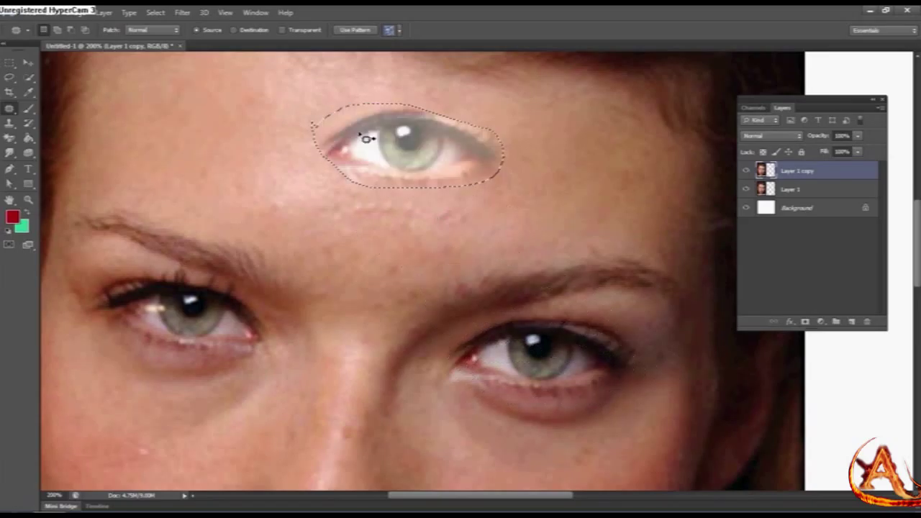
key("ctrl+d")
Remove the copied eye from the forehead and deselect
scroll(422, 208, "up", 3)
scroll(422, 208, "left", 3)
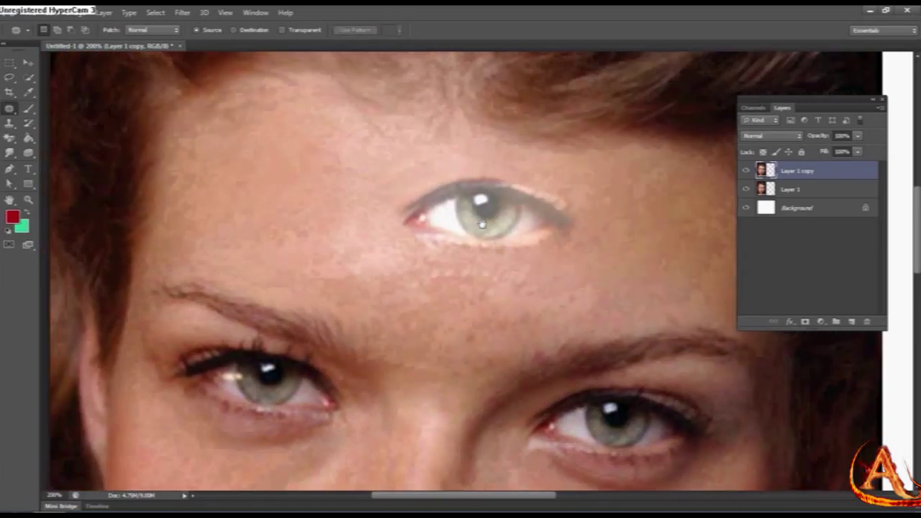
scroll(411, 201, "down", 3)
scroll(411, 202, "right", 3)
scroll(442, 229, "left", 1)
key("ctrl+shift+d")
key("Delete")
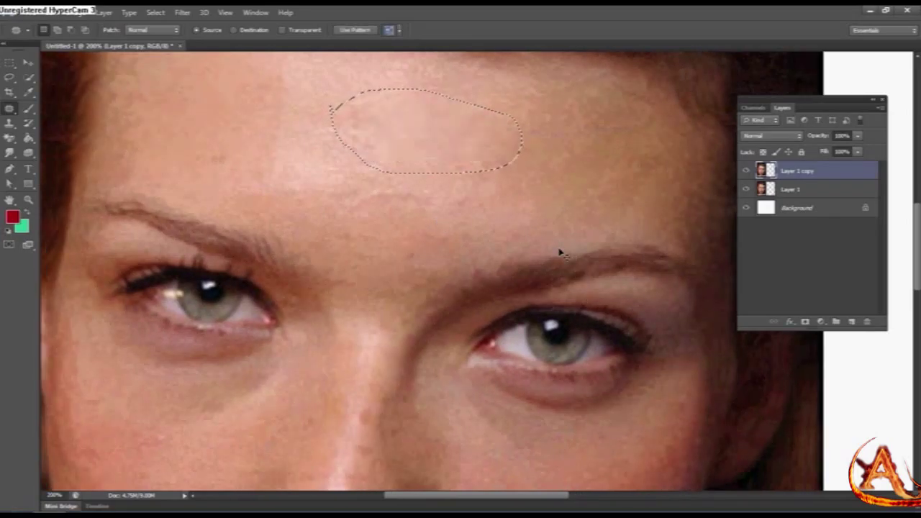
key("ctrl+d")
Outline the scar on the forehead with the Patch Tool
scroll(488, 187, "up", 1)
scroll(487, 188, "left", 1)
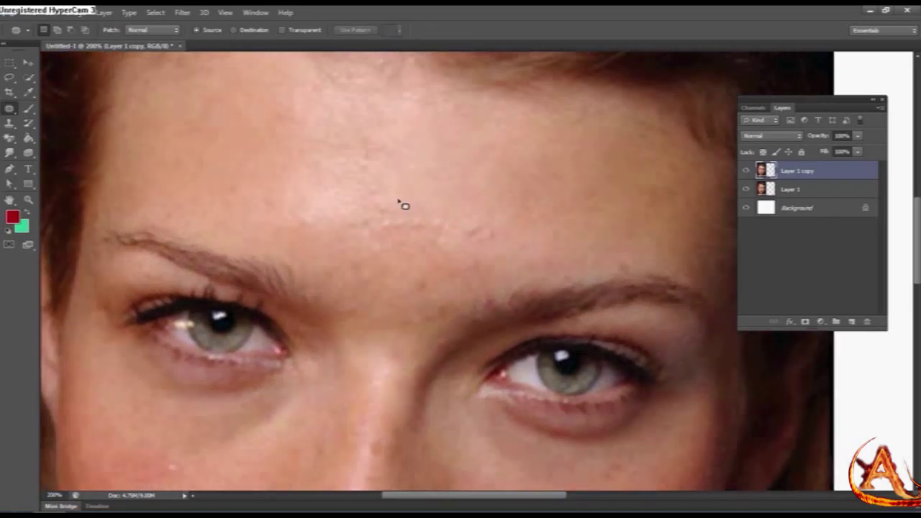
left_click_drag(385, 208, 516, 240)
left_click_drag(444, 247, 385, 210)
mouse_move(438, 220)
left_mouse_down()
mouse_move(401, 204)
mouse_move(469, 154)
left_mouse_up()
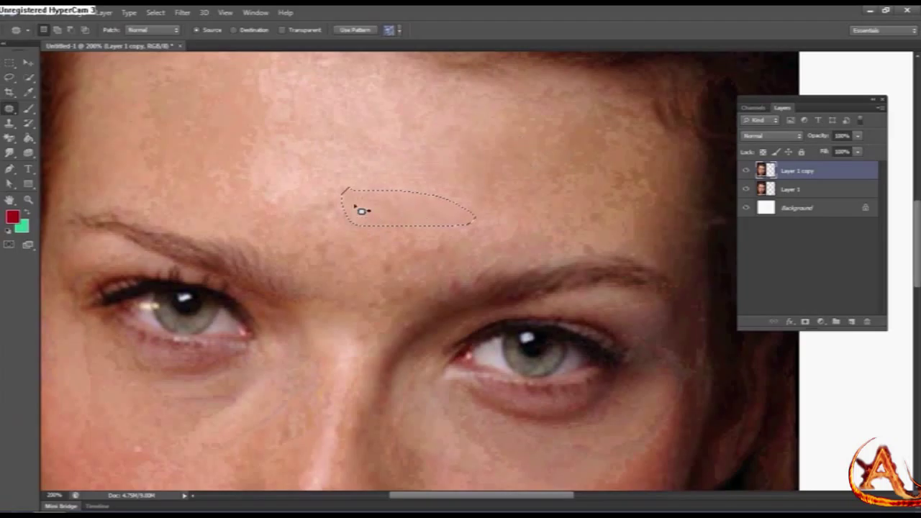
Patch the brow area with clean forehead skin and deselect
scroll(388, 198, "left", 2)
scroll(432, 245, "left", 2)
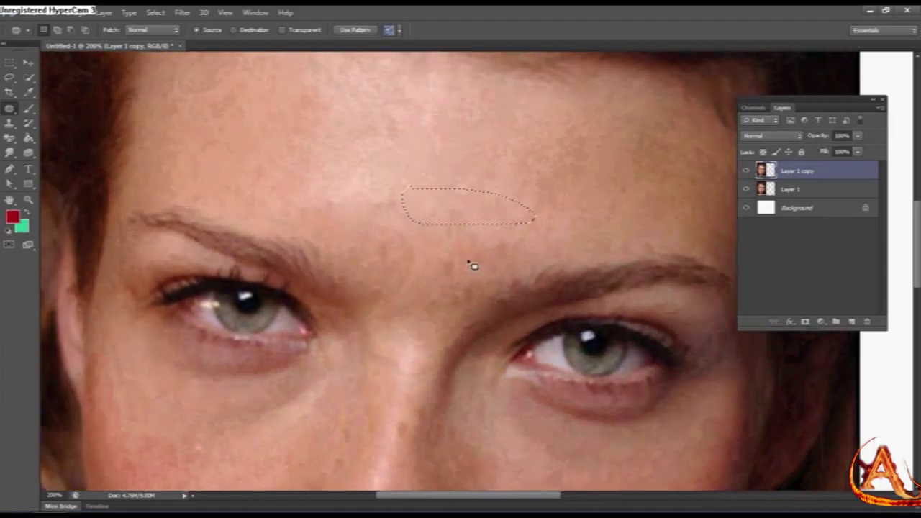
left_click_drag(374, 235, 465, 278)
left_click_drag(383, 236, 373, 235)
left_click_drag(411, 271, 473, 205)
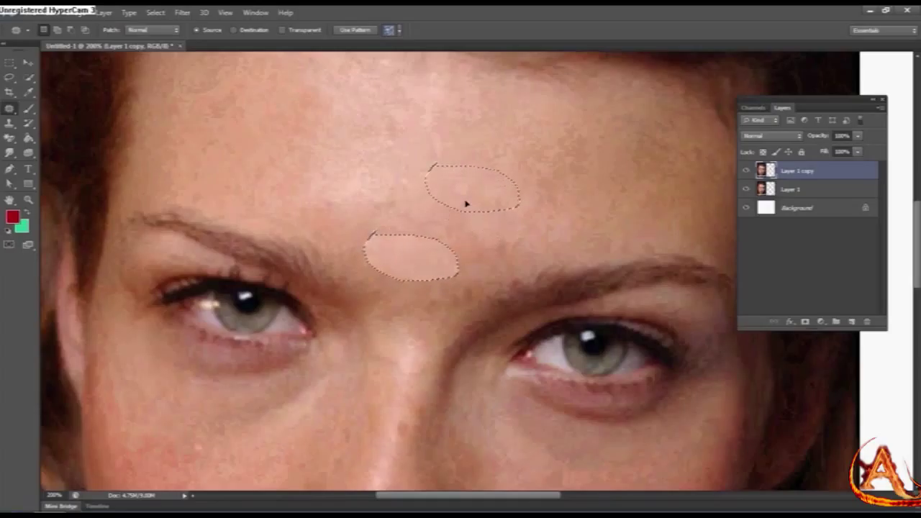
key("ctrl+d")
left_click_drag(444, 197, 473, 233)
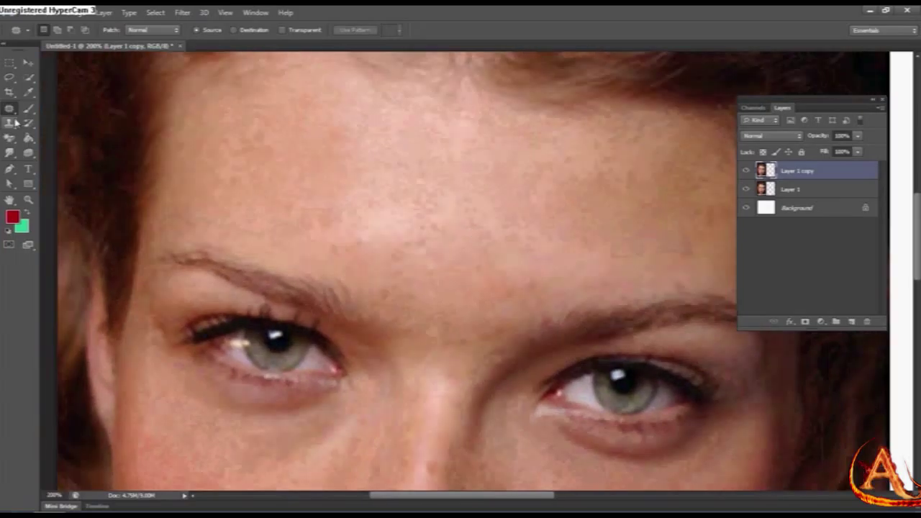
Cover the left eye with a patch of forehead skin using the Content-Aware Move Tool
right_click(11, 113)
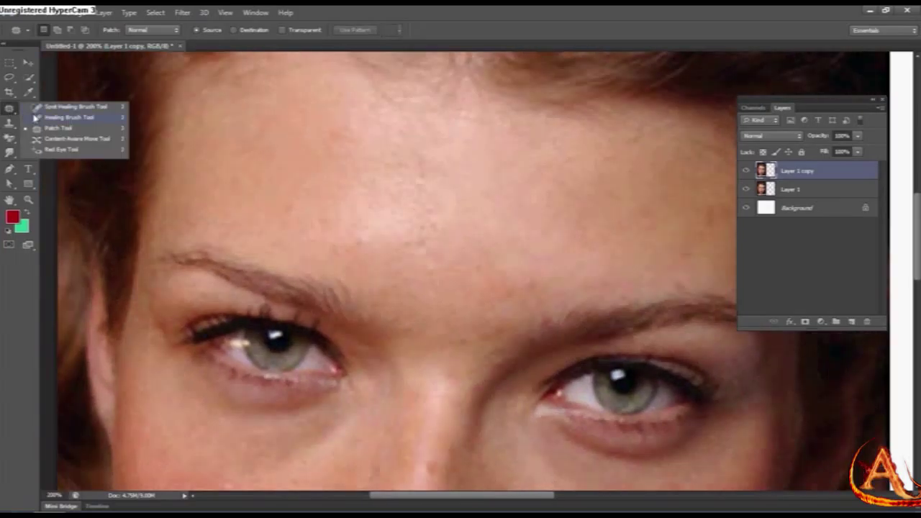
left_click(74, 141)
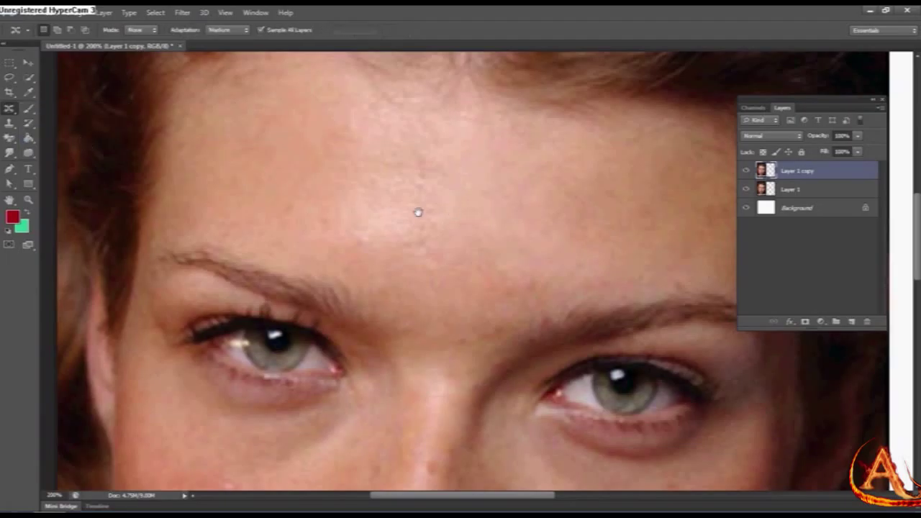
scroll(432, 215, "right", 2)
scroll(461, 187, "right", 2)
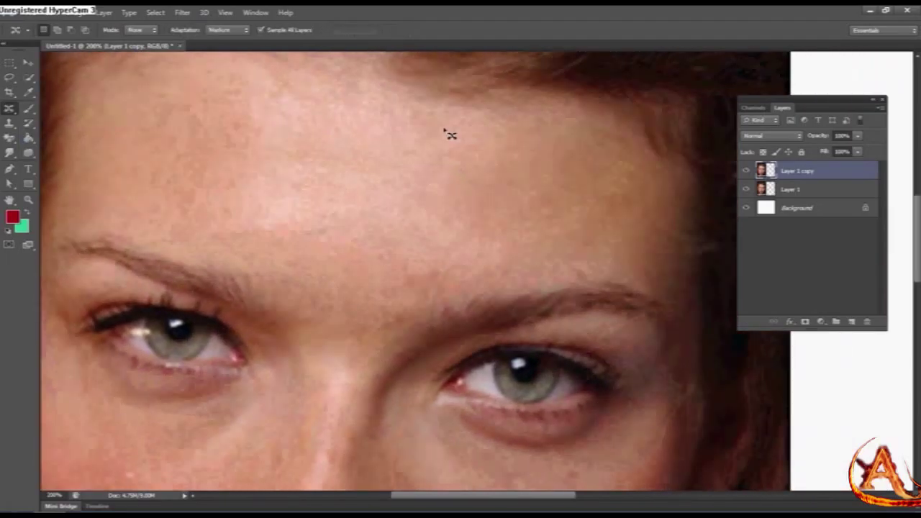
left_click_drag(493, 256, 444, 131)
scroll(425, 218, "left", 2)
mouse_move(568, 206)
left_mouse_down()
mouse_move(602, 180)
mouse_move(497, 198)
mouse_move(232, 313)
left_mouse_up()
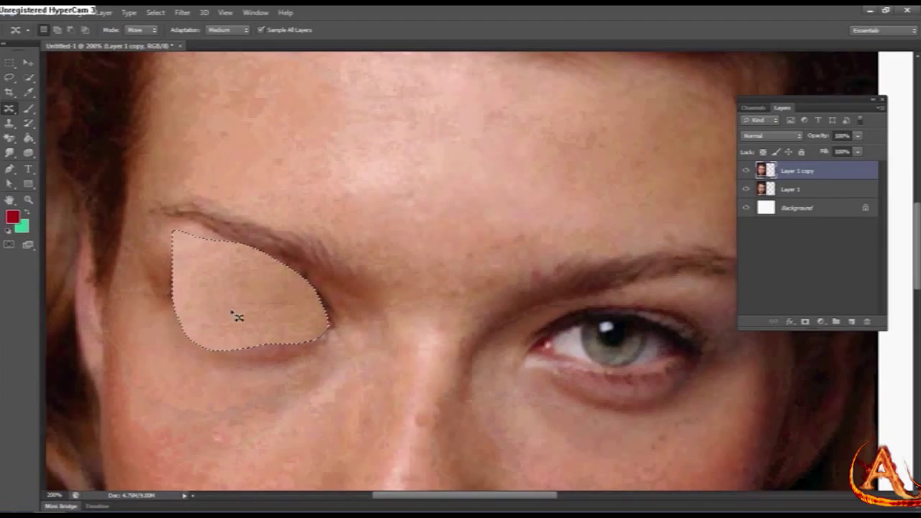
Inspect the covered eye, then undo the move so the original left eye returns
left_click_drag(250, 274, 319, 195)
mouse_move(333, 247)
left_mouse_down()
mouse_move(339, 237)
mouse_move(317, 206)
mouse_move(333, 261)
mouse_move(386, 287)
left_mouse_up()
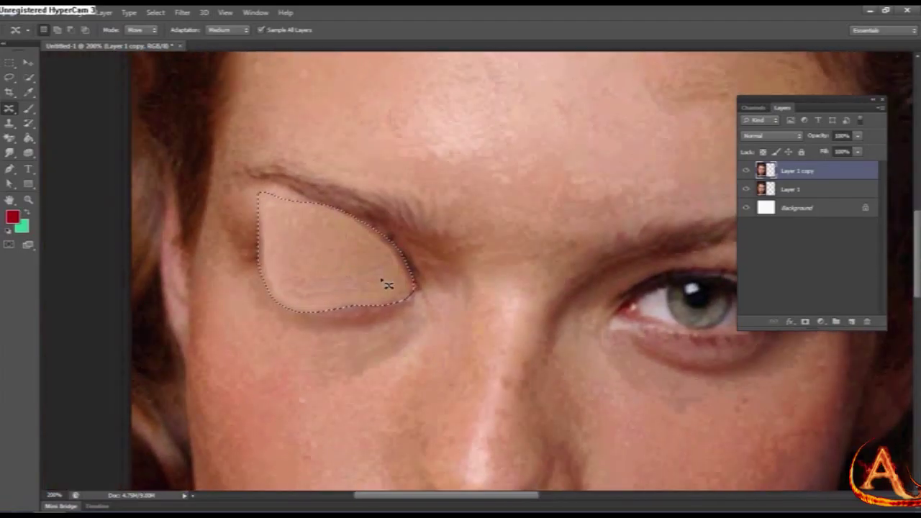
key("ctrl+d")
mouse_move(480, 219)
left_mouse_down()
mouse_move(442, 243)
mouse_move(336, 264)
left_mouse_up()
left_click_drag(260, 306, 402, 288)
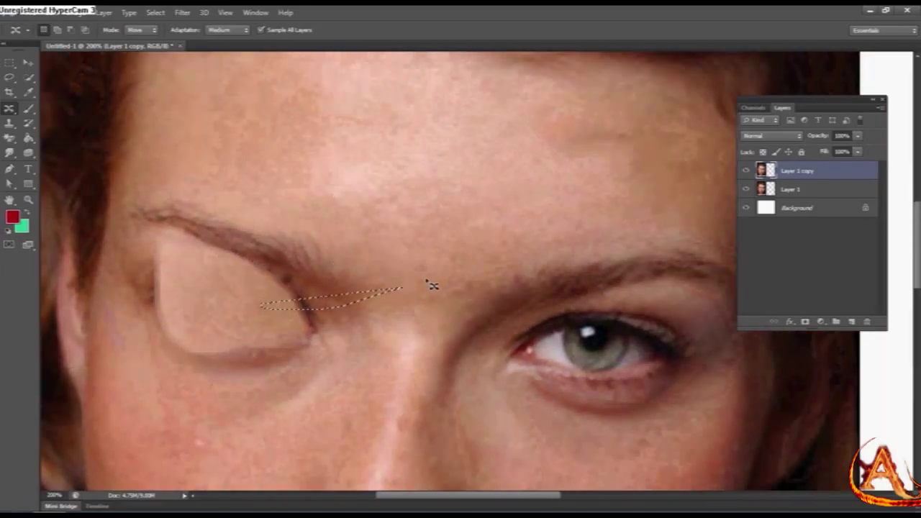
key("ctrl+d")
key("ctrl+alt+z")
key("ctrl+alt+z")
key("ctrl+alt+z")
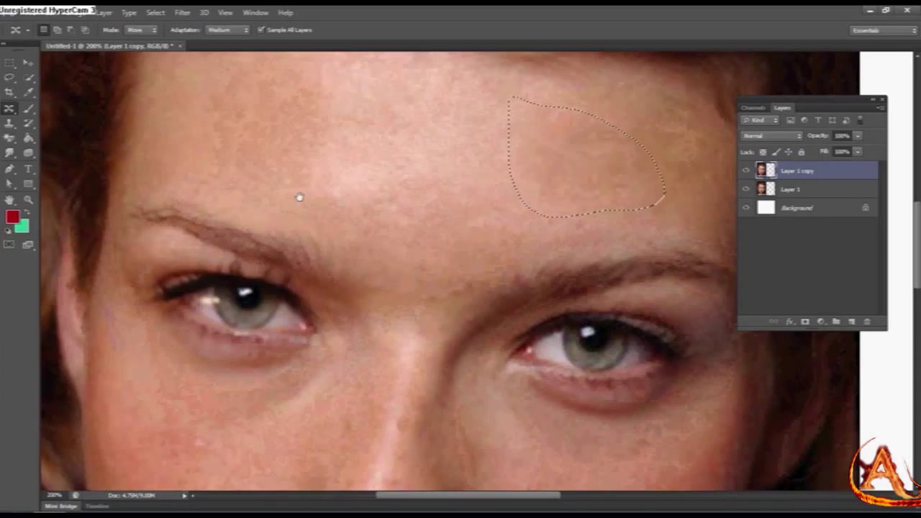
key("ctrl+alt+z")
key("ctrl+d")
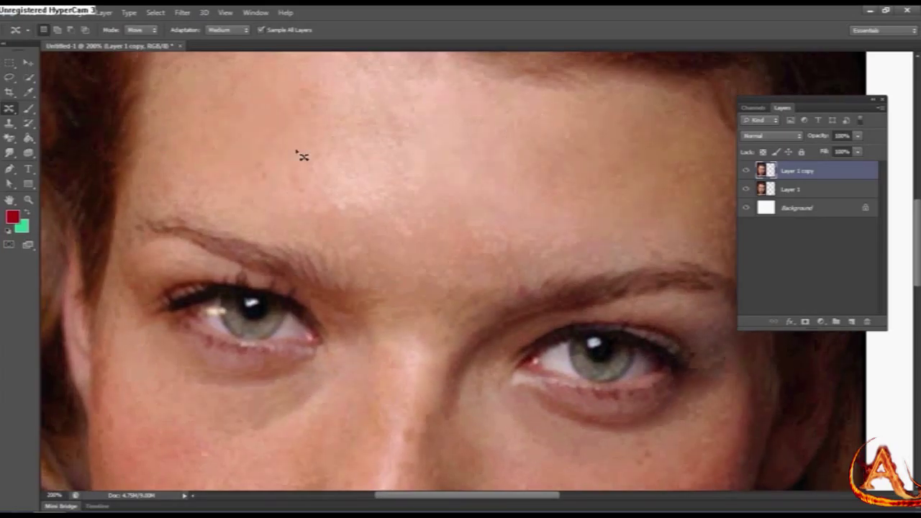
Switch the healing tool group to the Red Eye Tool
right_click(14, 114)
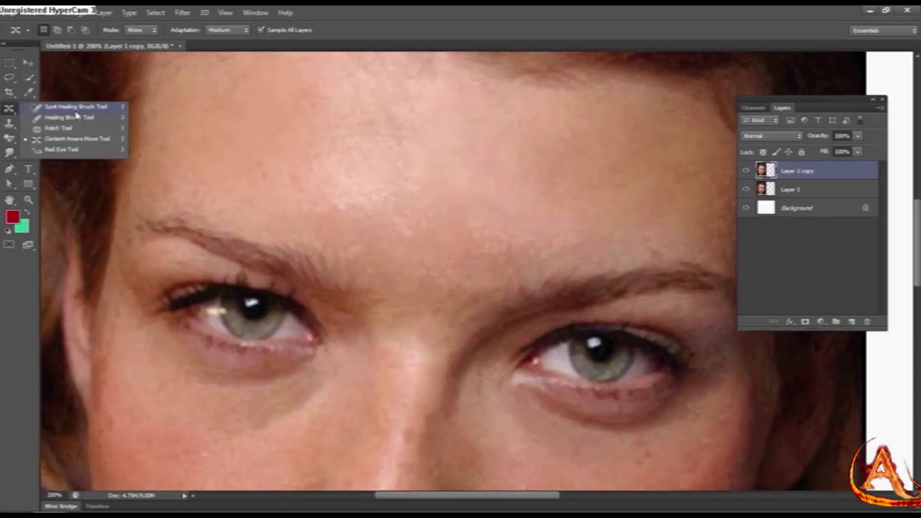
left_click(65, 150)
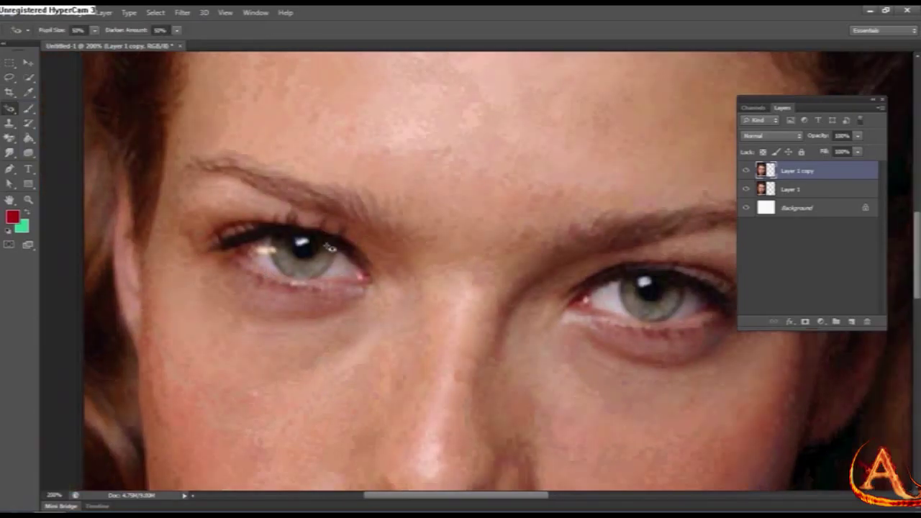
scroll(331, 248, "left", 1)
scroll(306, 248, "up", 1)
scroll(306, 248, "left", 1)
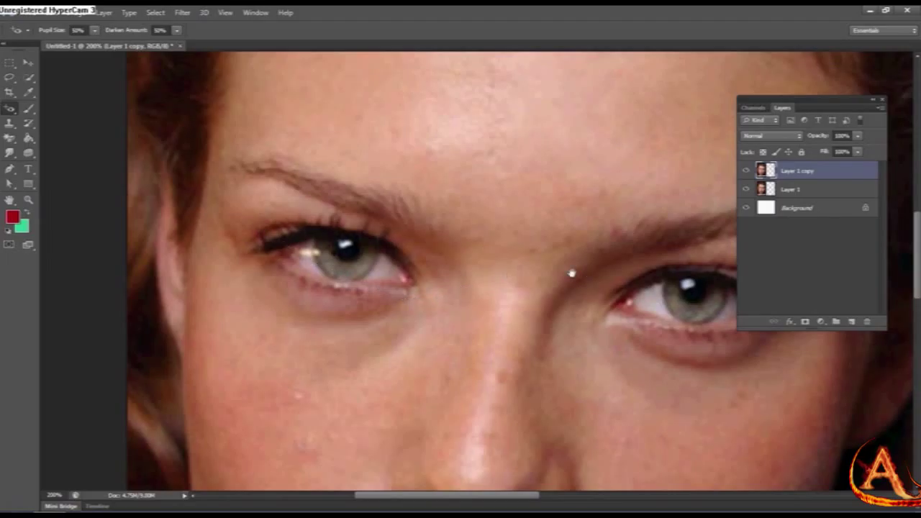
Pan around the canvas to inspect both eyes of the portrait
left_click_drag(588, 273, 465, 267)
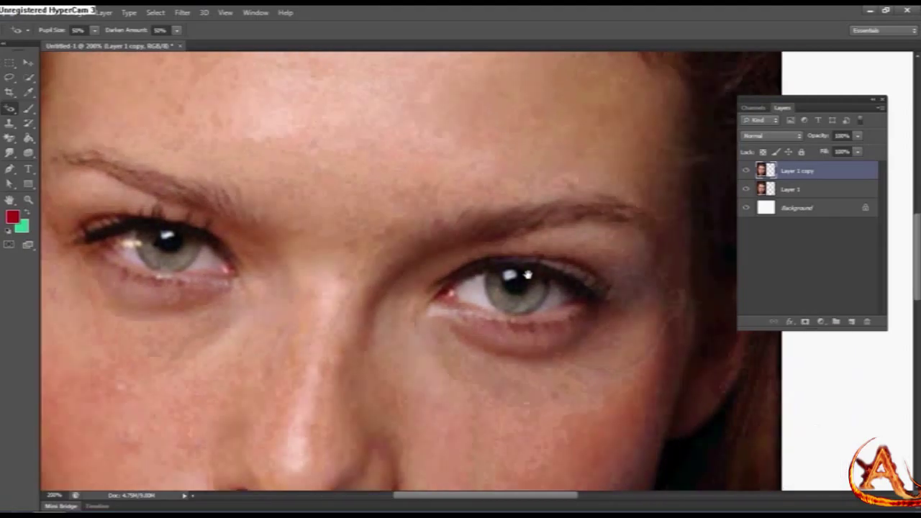
left_click_drag(607, 303, 464, 265)
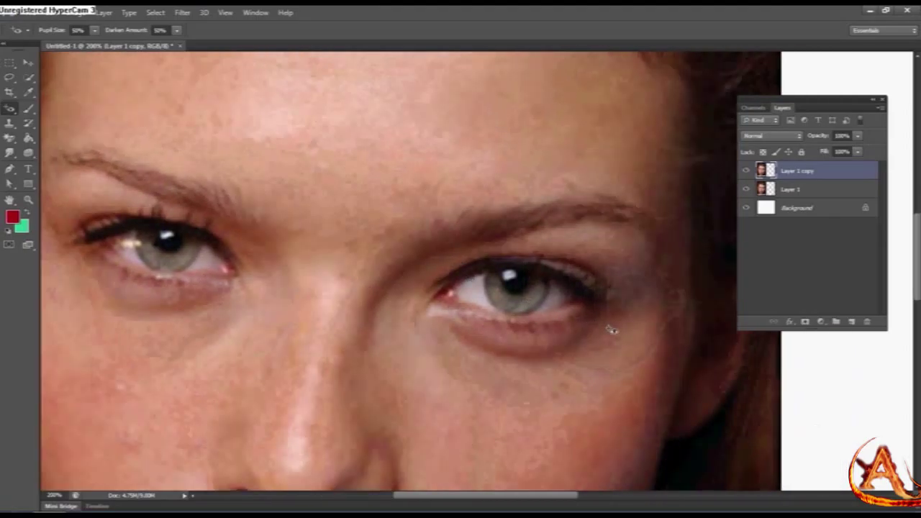
left_click_drag(411, 224, 544, 157)
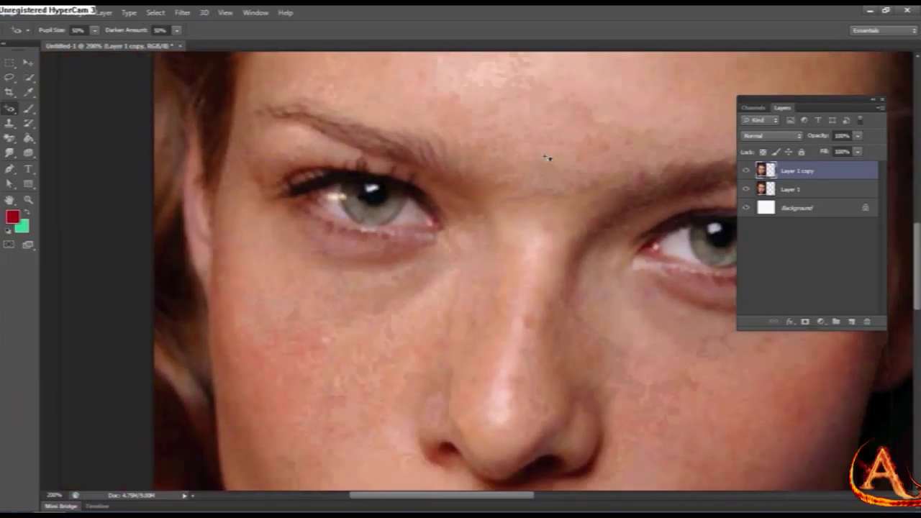
left_click_drag(488, 213, 450, 199)
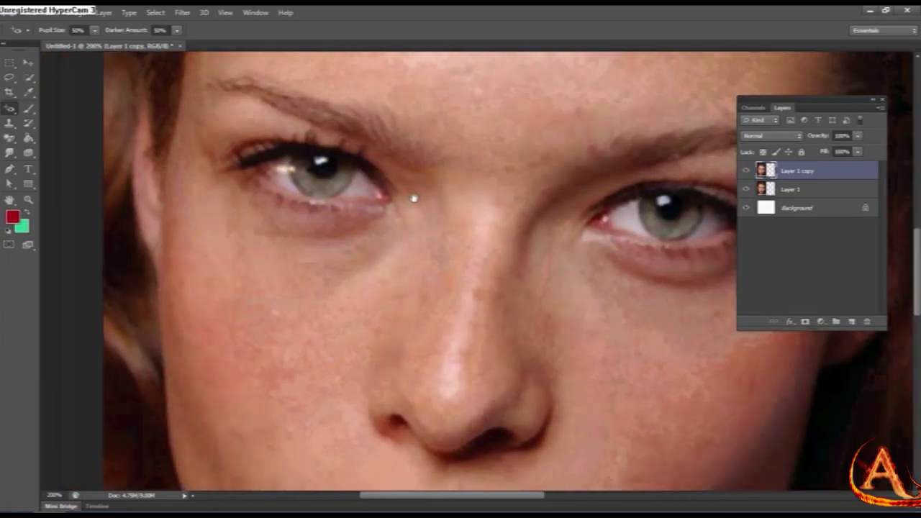
right_click(11, 110)
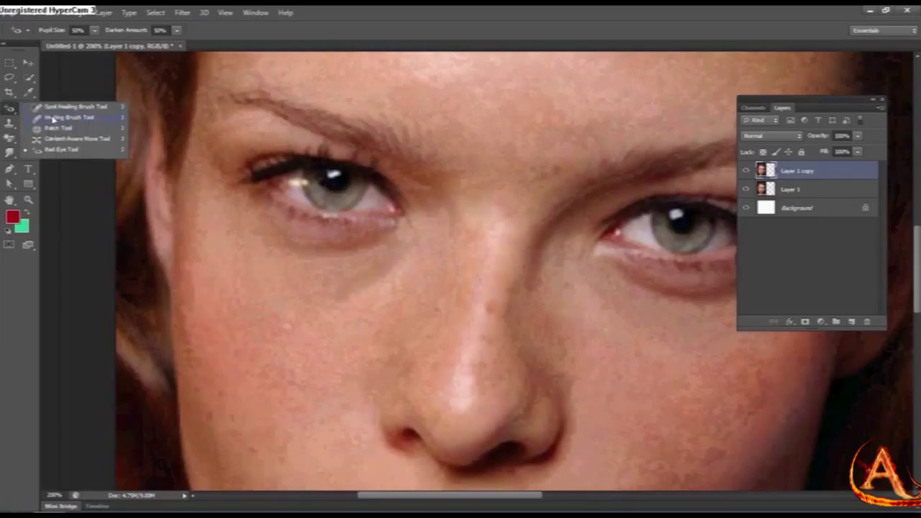
Switch to the Brush Tool in Normal mode
left_click(7, 112)
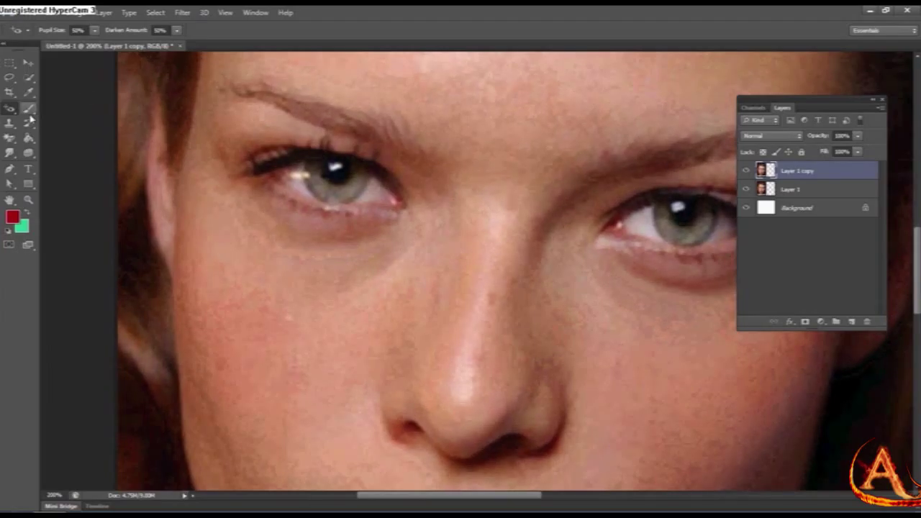
left_click(28, 109)
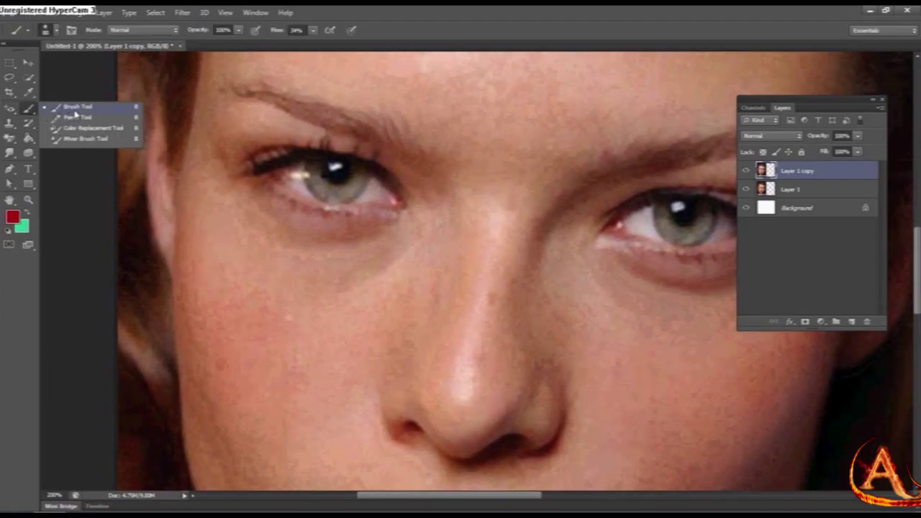
left_click(75, 112)
left_click_drag(526, 230, 484, 232)
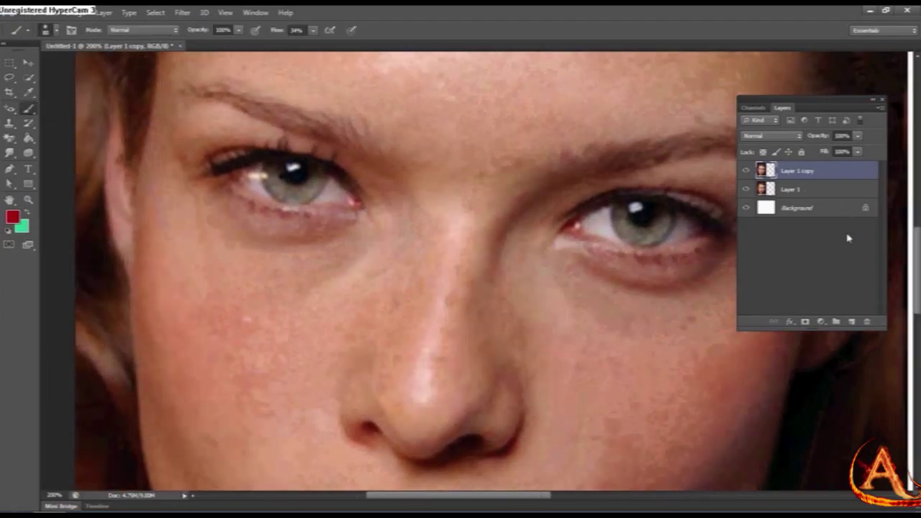
On a new Layer 2, paint a red stroke across the left eye, brow and nose
left_click(852, 322)
left_click(12, 217)
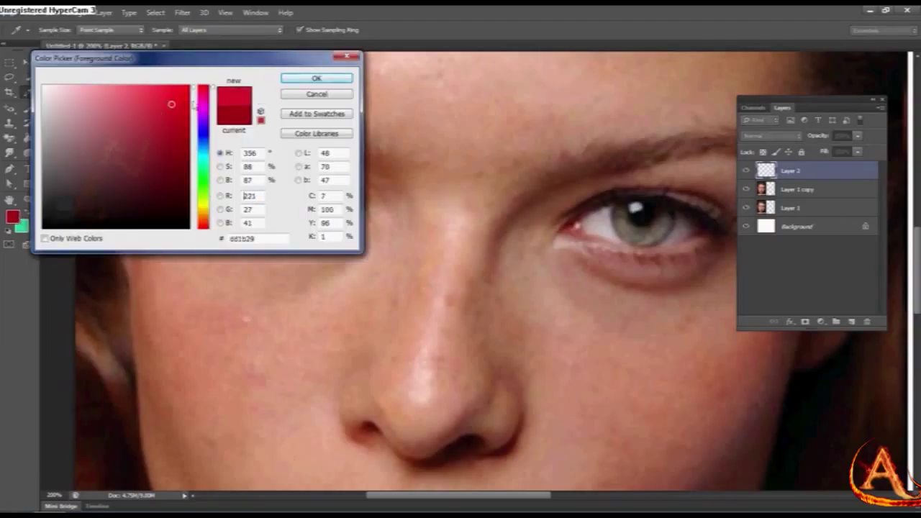
left_click(303, 81)
mouse_move(209, 169)
left_mouse_down()
mouse_move(504, 180)
mouse_move(619, 101)
mouse_move(490, 108)
mouse_move(347, 169)
mouse_move(360, 259)
mouse_move(561, 331)
mouse_move(432, 360)
mouse_move(314, 331)
left_mouse_up()
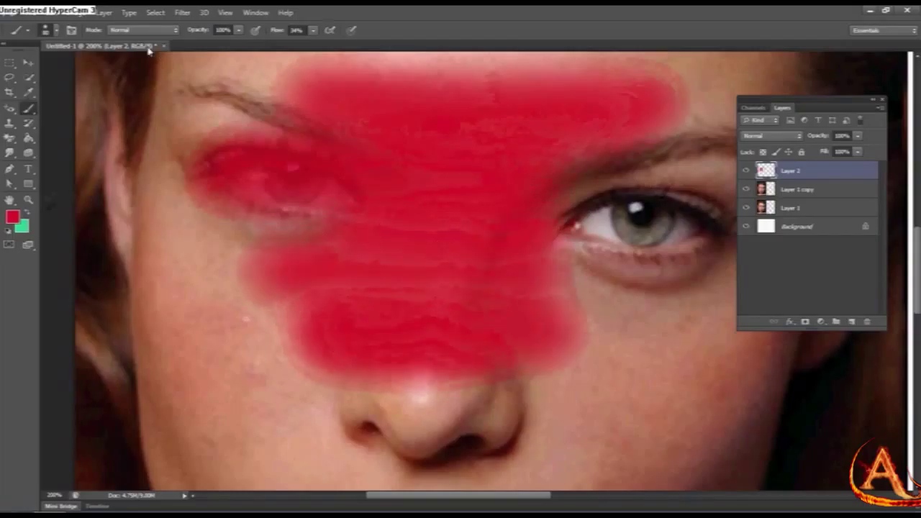
Paint speckled Dissolve-mode red over both cheeks, then a Pin Light stroke under the right eye
left_click(115, 29)
left_click(121, 55)
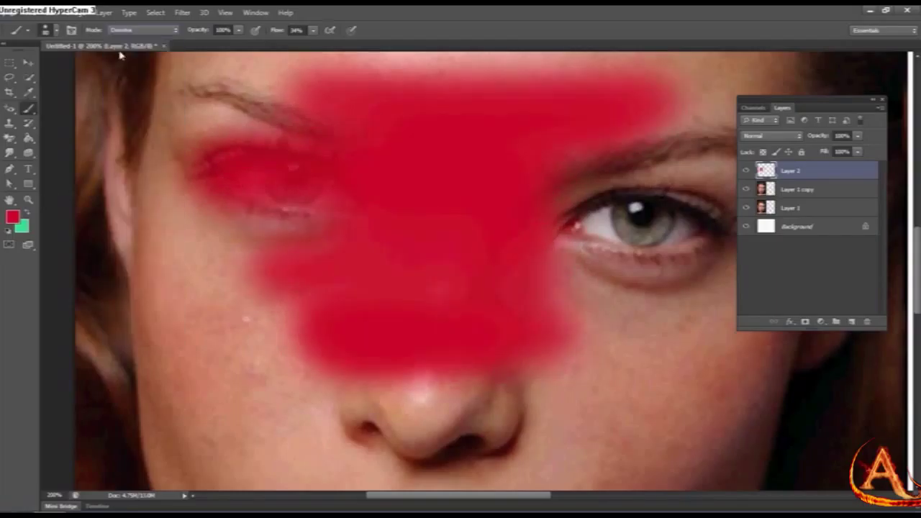
mouse_move(158, 166)
left_mouse_down()
mouse_move(166, 316)
mouse_move(230, 230)
mouse_move(346, 389)
mouse_move(648, 310)
left_mouse_up()
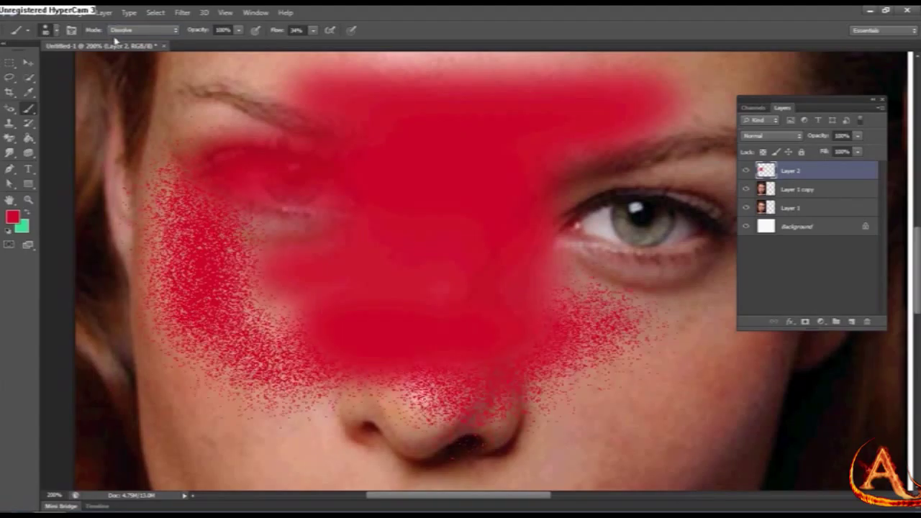
left_click(118, 31)
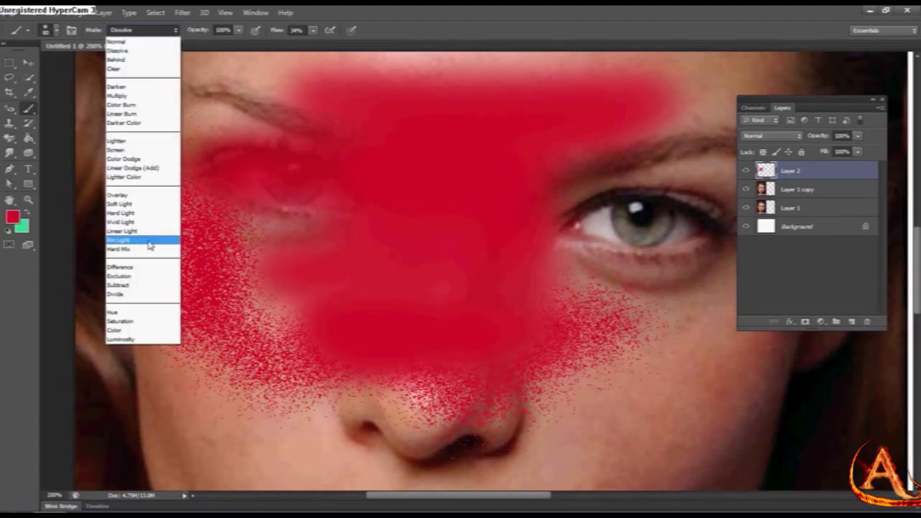
left_click(148, 243)
mouse_move(619, 259)
left_mouse_down()
mouse_move(667, 275)
mouse_move(655, 363)
left_mouse_up()
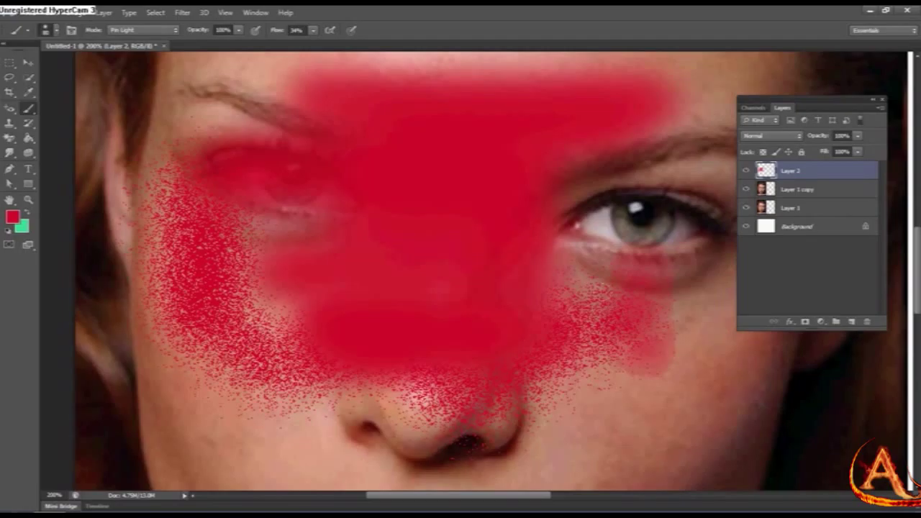
Zoom out and paint Subtract-mode red strokes beside the chin and from chin to forehead
key("ctrl+minus")
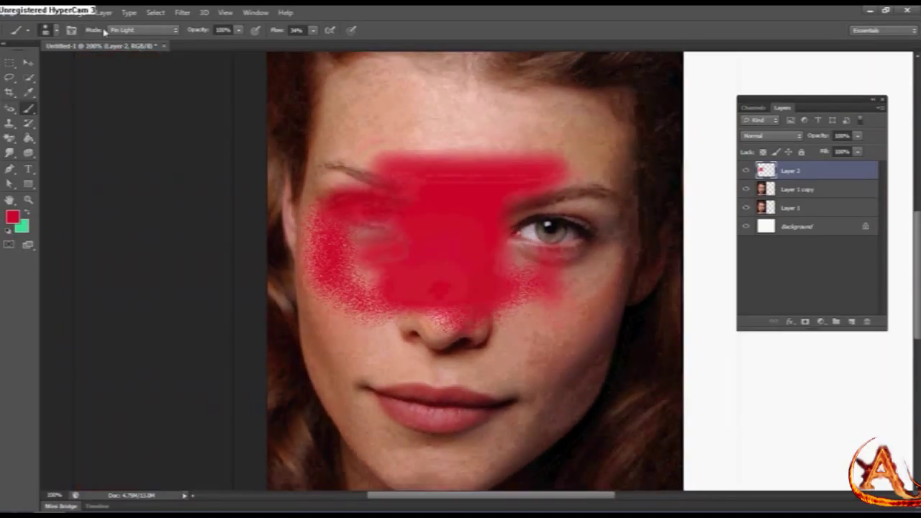
left_click(119, 30)
left_click(136, 288)
left_click_drag(587, 368, 551, 417)
mouse_move(479, 443)
left_mouse_down()
mouse_move(381, 90)
mouse_move(428, 131)
left_mouse_up()
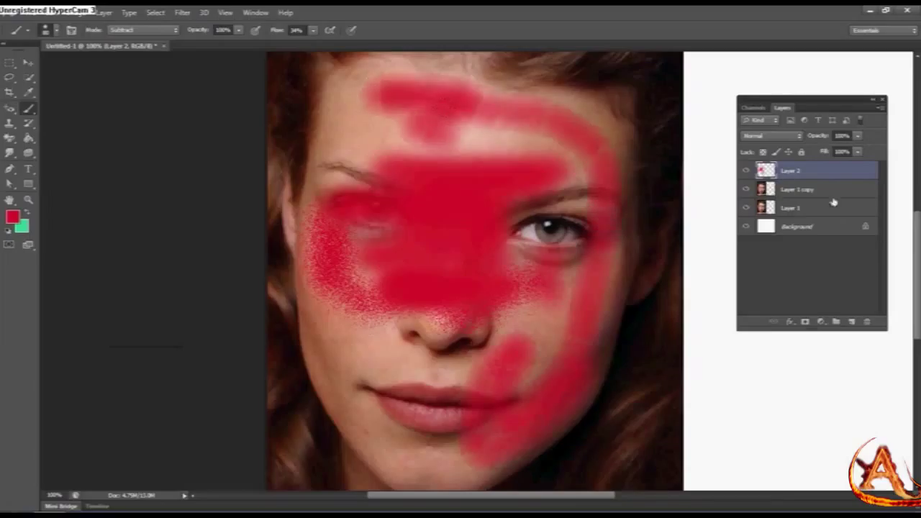
right_click(27, 112)
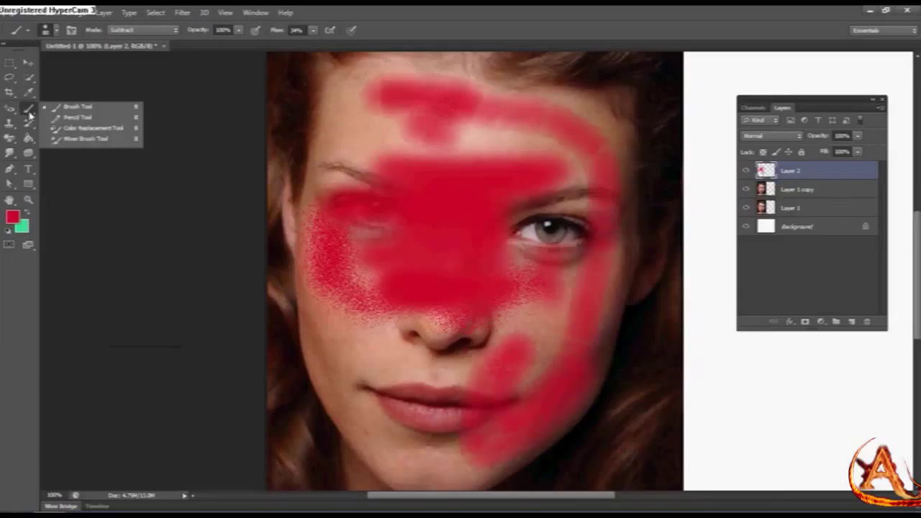
Draw red Pencil Tool squiggles and scribbled lettering on the white area beside the face
left_click(111, 118)
scroll(708, 109, "right", 5)
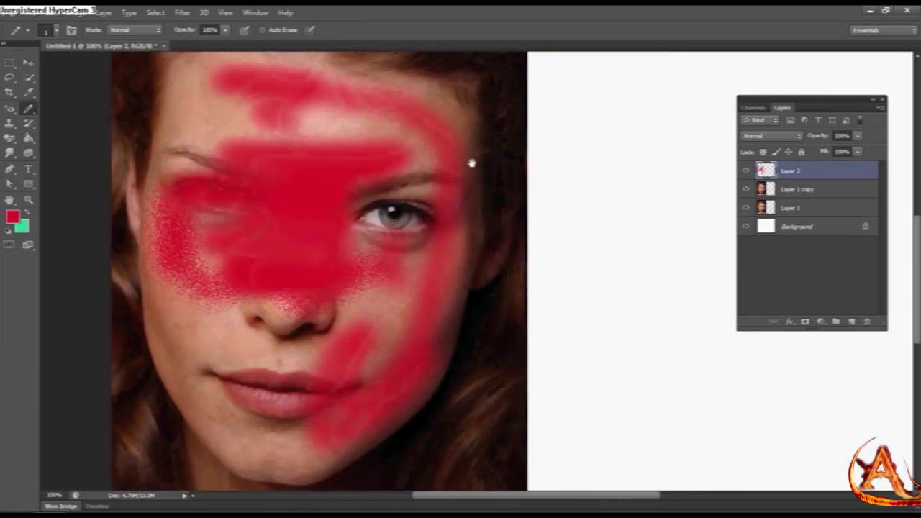
mouse_move(552, 113)
left_mouse_down()
mouse_move(617, 213)
mouse_move(607, 289)
left_mouse_up()
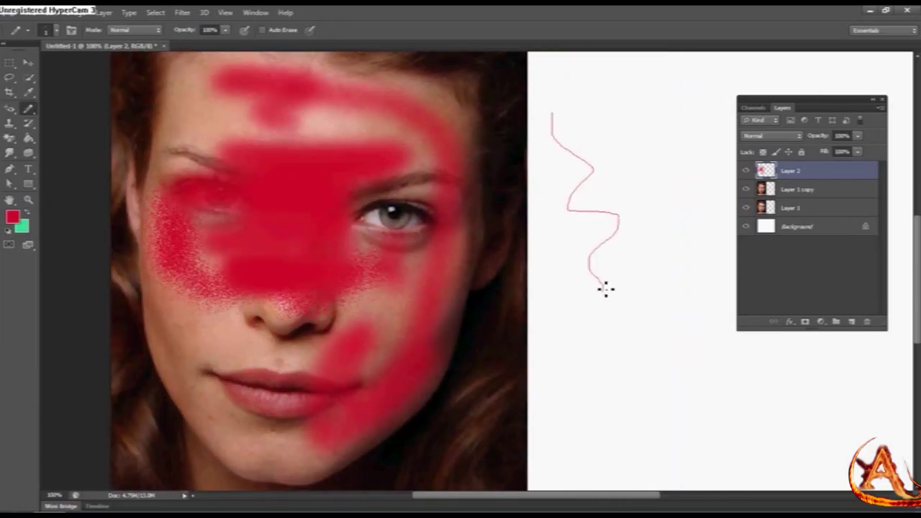
left_click_drag(641, 106, 657, 160)
mouse_move(587, 379)
left_mouse_down()
mouse_move(618, 352)
mouse_move(559, 373)
left_mouse_up()
left_click_drag(641, 344, 631, 378)
mouse_move(645, 347)
left_mouse_down()
mouse_move(648, 370)
mouse_move(736, 382)
mouse_move(765, 451)
mouse_move(858, 347)
left_mouse_up()
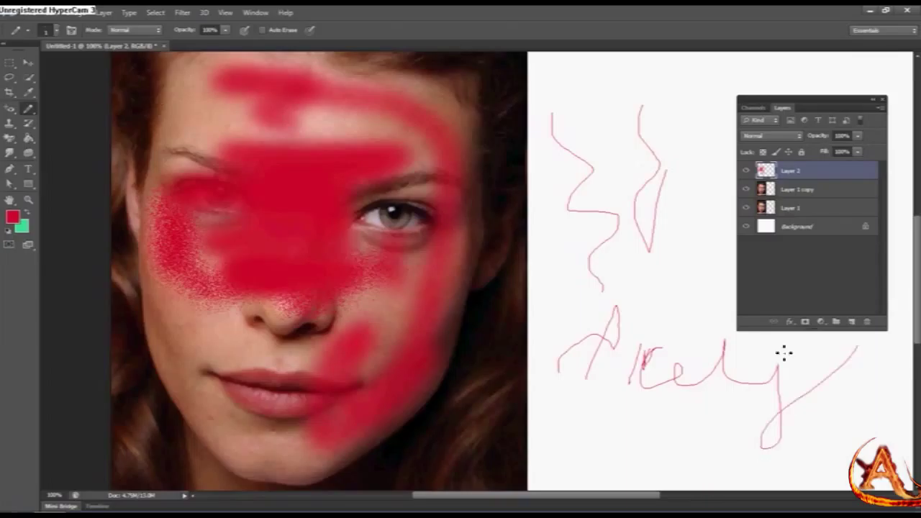
Adjust the painting opacity and switch to the Color Replacement Tool
left_click_drag(118, 97, 191, 96)
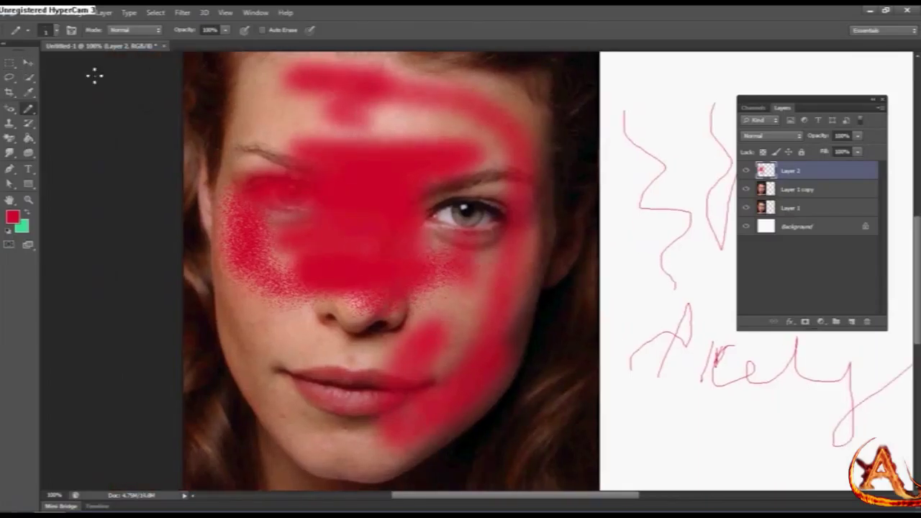
left_click(176, 33)
key("Return")
right_click(32, 111)
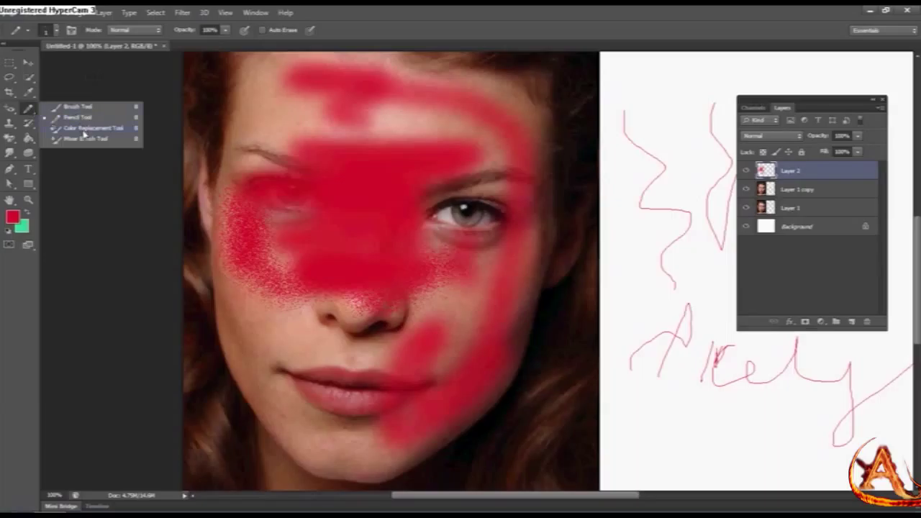
left_click(85, 130)
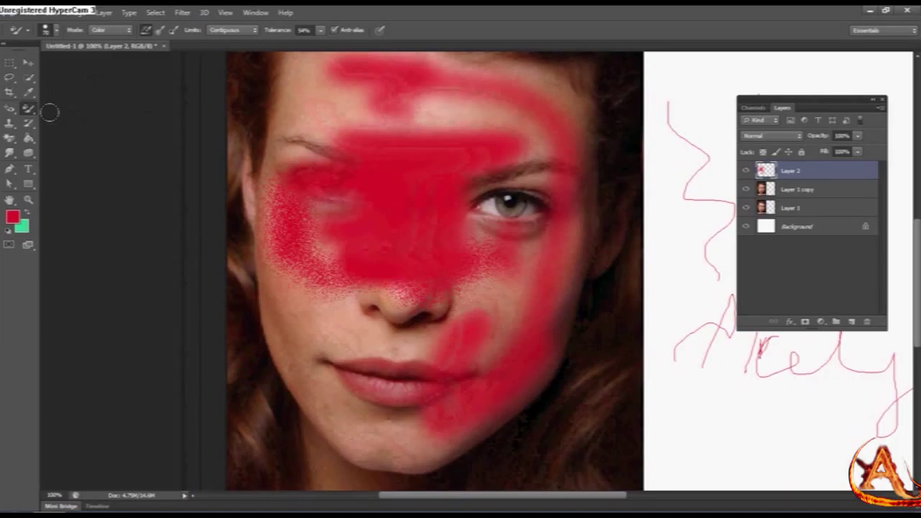
Recolour the red paint brown over the nose, cheek and nose bridge with Color Replacement
right_click(25, 111)
left_click(85, 129)
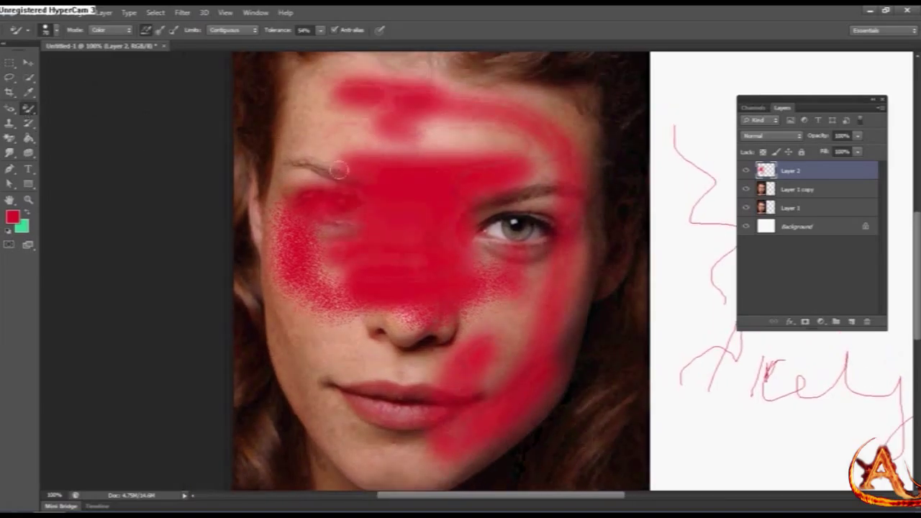
scroll(571, 243, "down", 2)
scroll(571, 243, "right", 5)
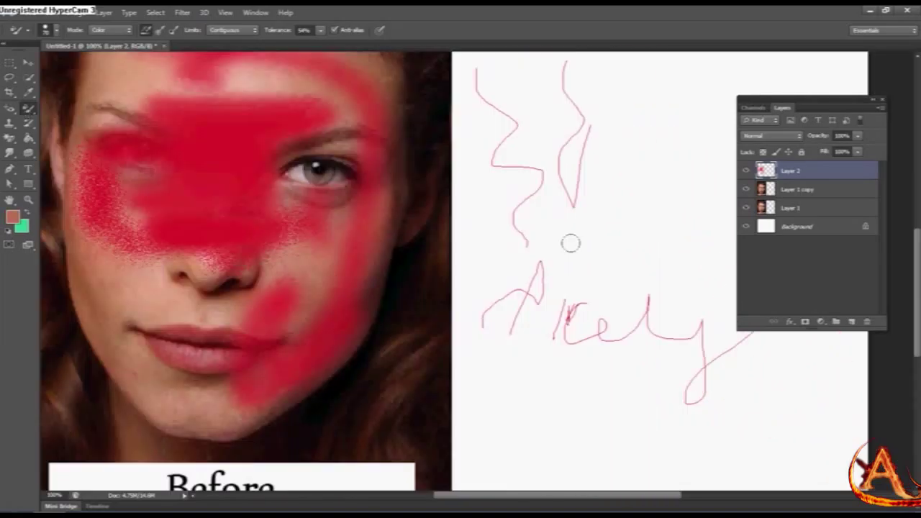
scroll(262, 263, "left", 3)
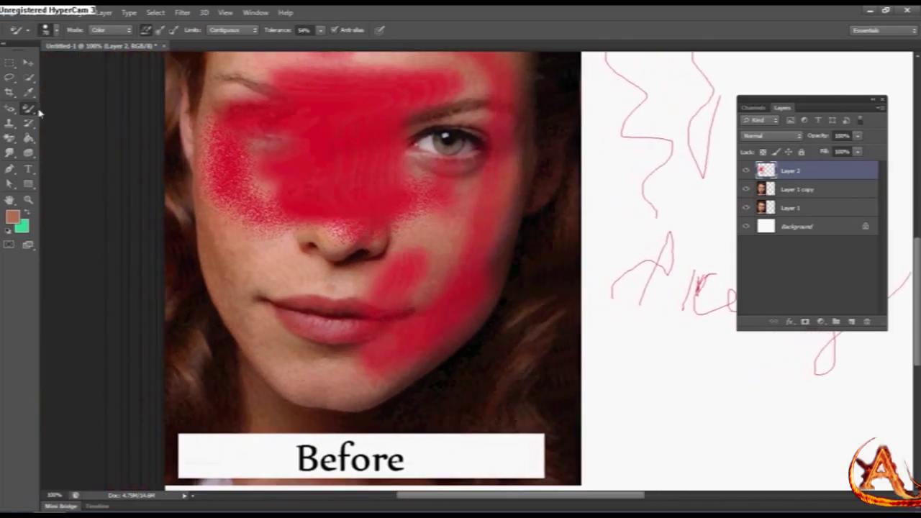
right_click(33, 112)
left_click(85, 133)
scroll(387, 267, "up", 2)
scroll(387, 267, "right", 2)
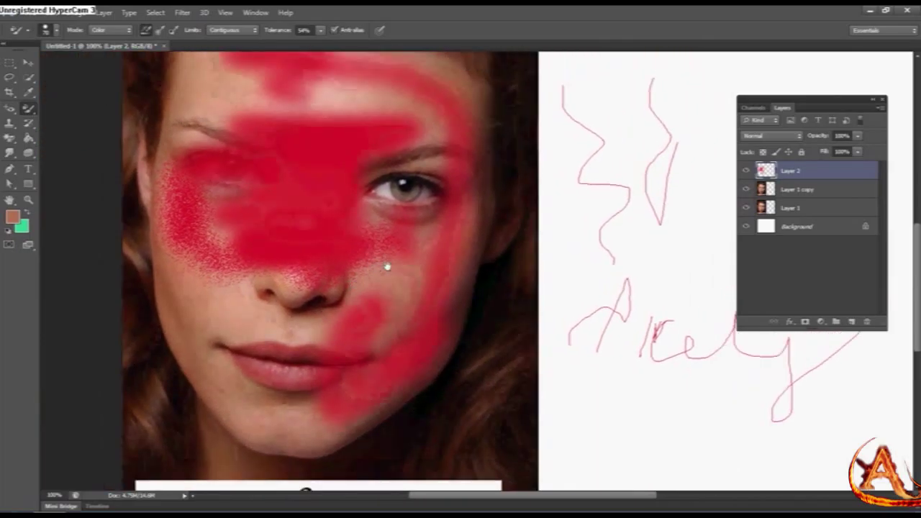
scroll(370, 275, "down", 2)
scroll(370, 275, "left", 2)
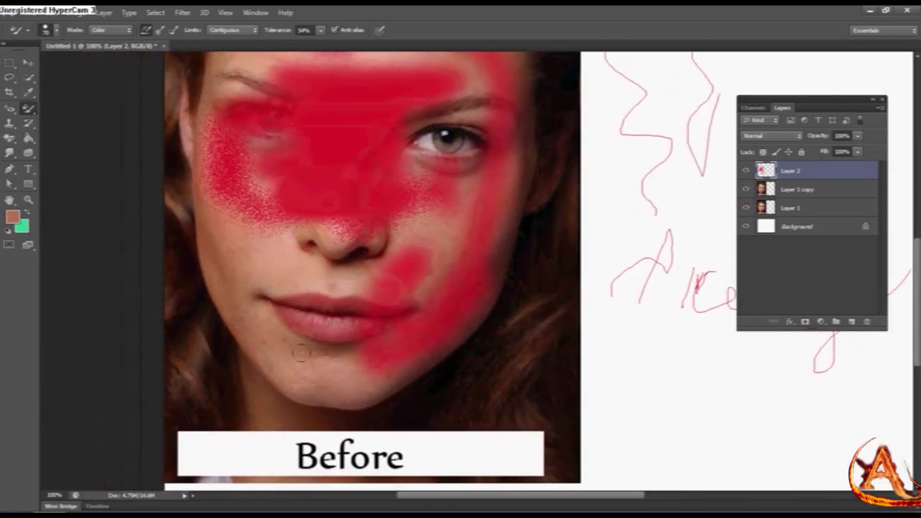
scroll(331, 319, "up", 2)
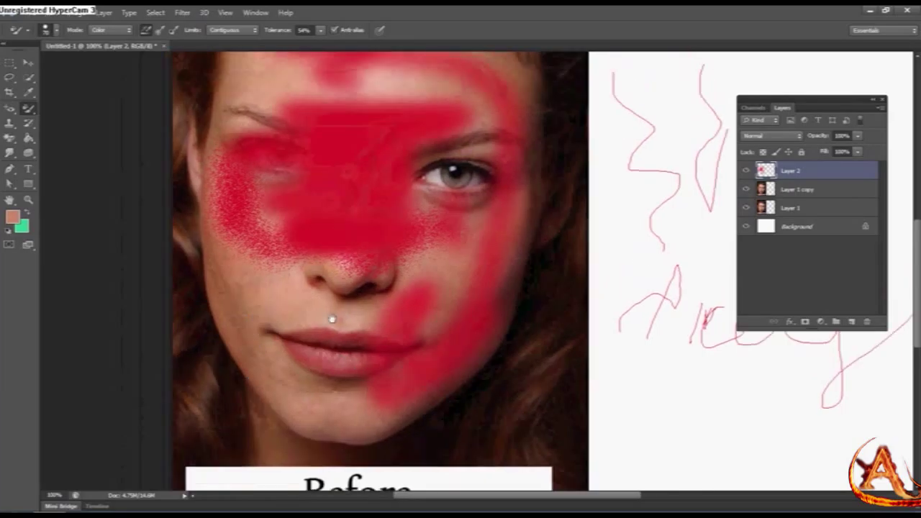
scroll(360, 233, "left", 1)
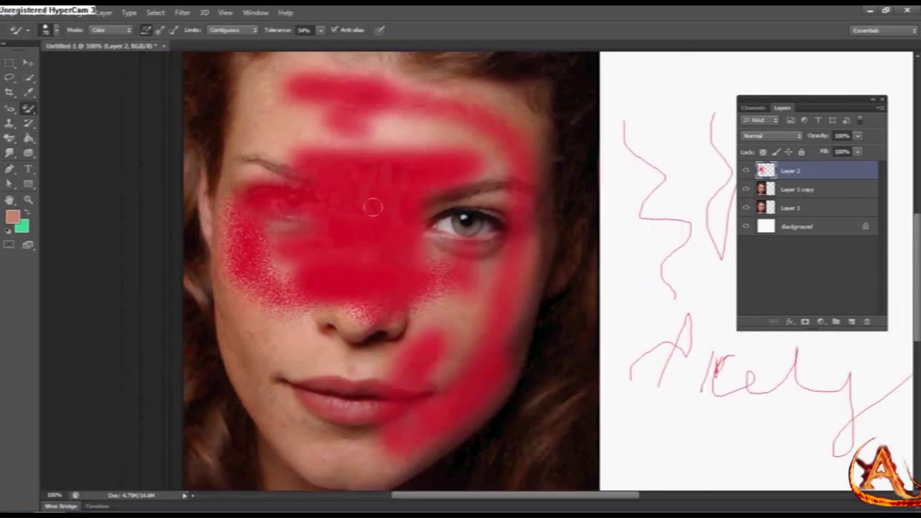
scroll(377, 202, "down", 1)
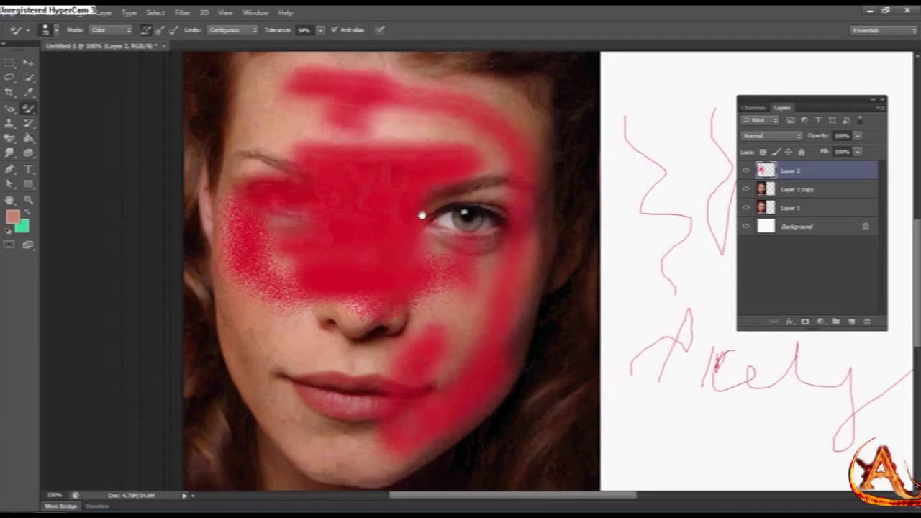
scroll(389, 216, "left", 1)
mouse_move(397, 233)
left_mouse_down()
mouse_move(266, 248)
mouse_move(252, 230)
mouse_move(249, 198)
mouse_move(348, 174)
mouse_move(305, 180)
mouse_move(267, 165)
mouse_move(374, 144)
left_mouse_up()
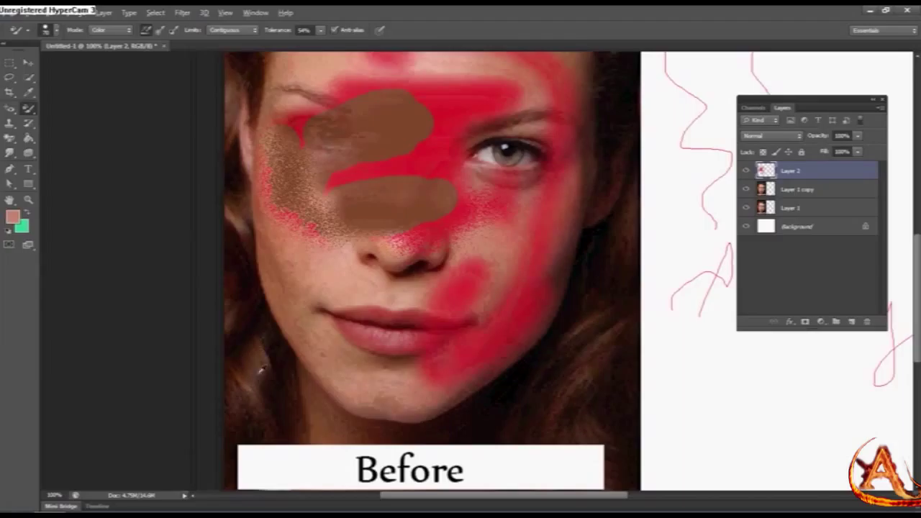
left_click(260, 369, "alt")
mouse_move(442, 167)
left_mouse_down()
mouse_move(351, 202)
mouse_move(426, 170)
left_mouse_up()
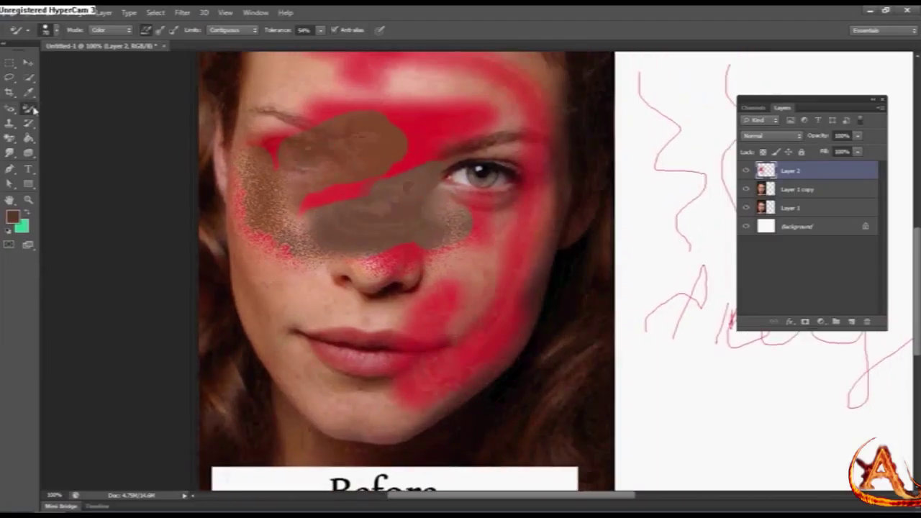
Undo the last recolouring stroke and delete Layer 2 with its test paint
right_click(33, 108)
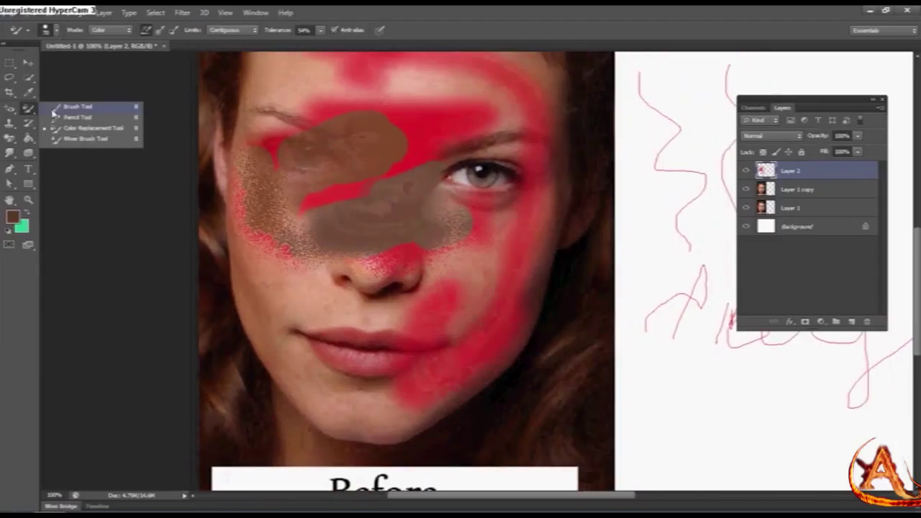
left_click(92, 127)
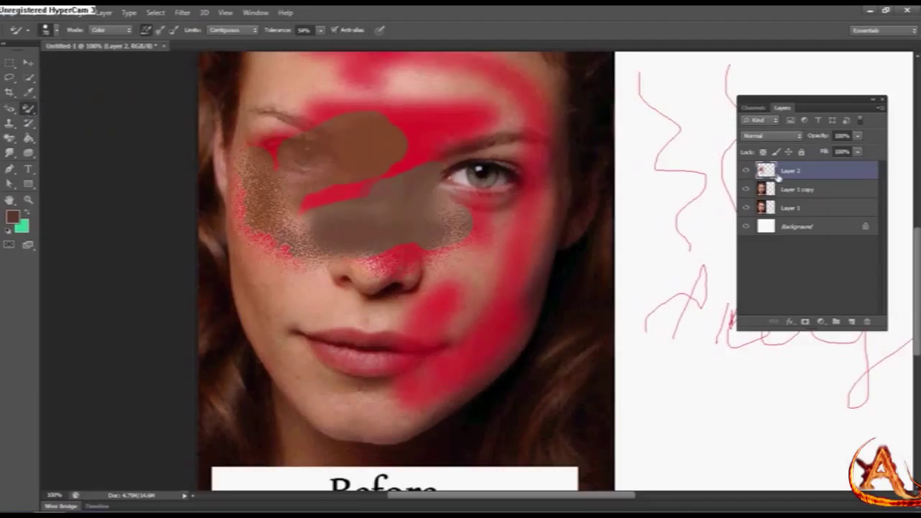
scroll(778, 180, "right", 3)
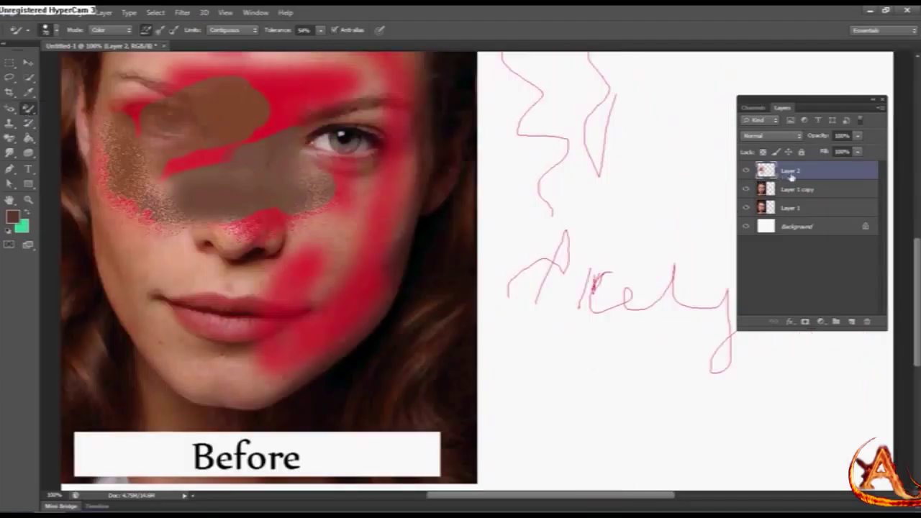
key("ctrl+z")
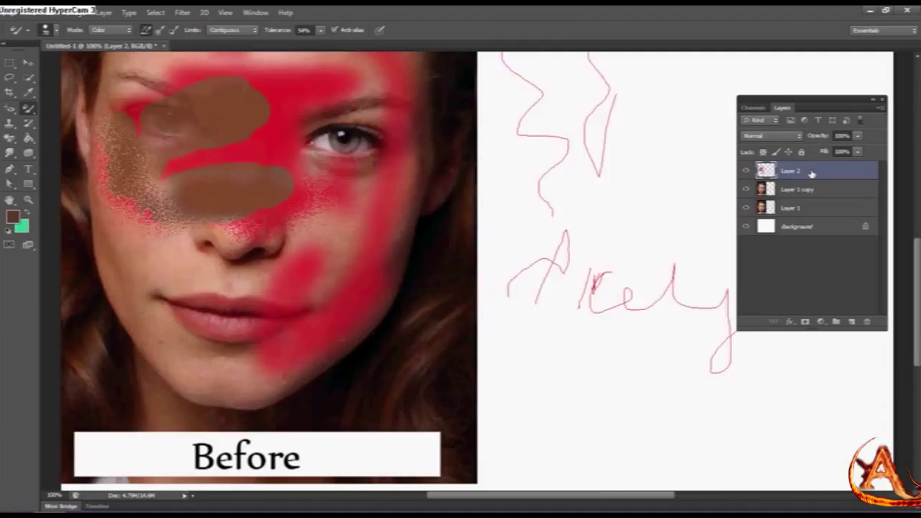
key("Delete")
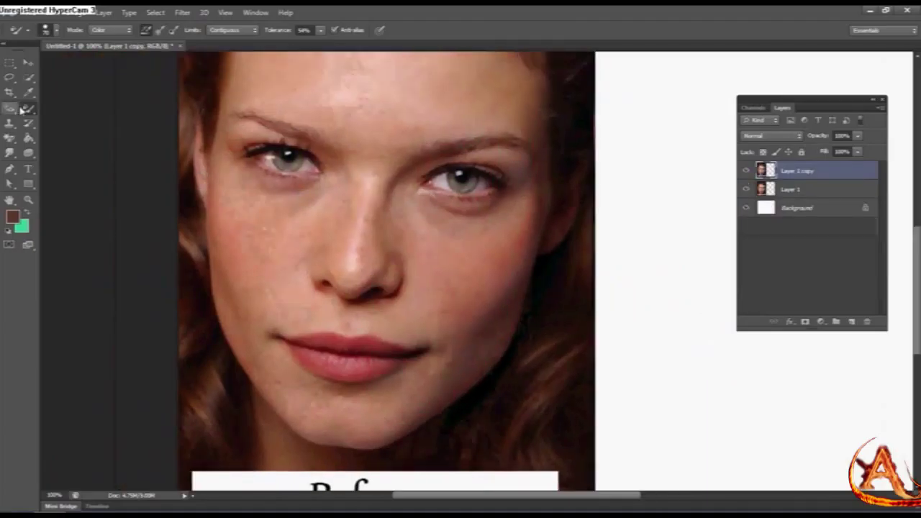
Smear the eye, nose, cheek, forehead and hair with the Mixer Brush Tool
right_click(27, 109)
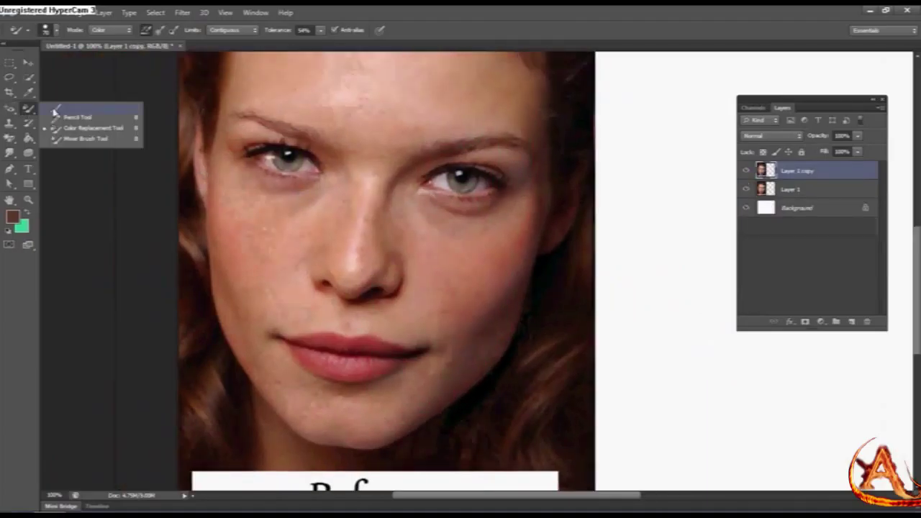
left_click(93, 139)
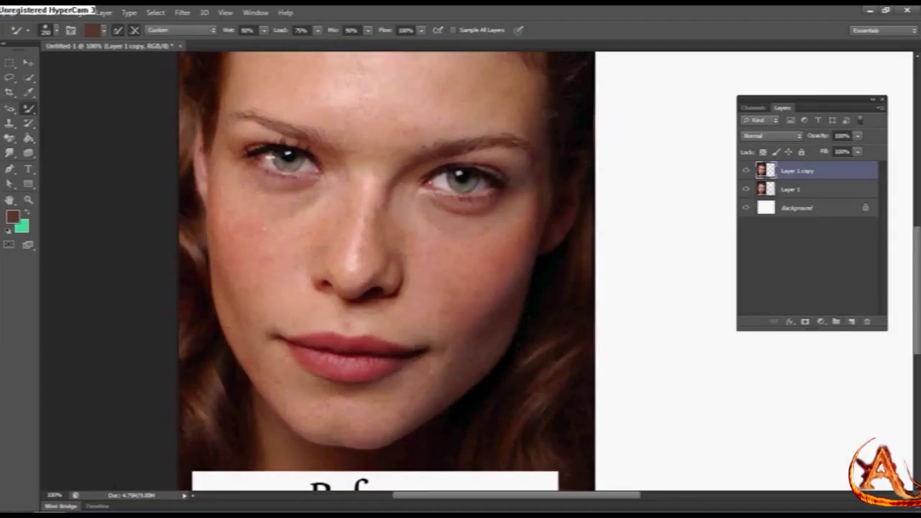
left_click_drag(338, 173, 461, 303)
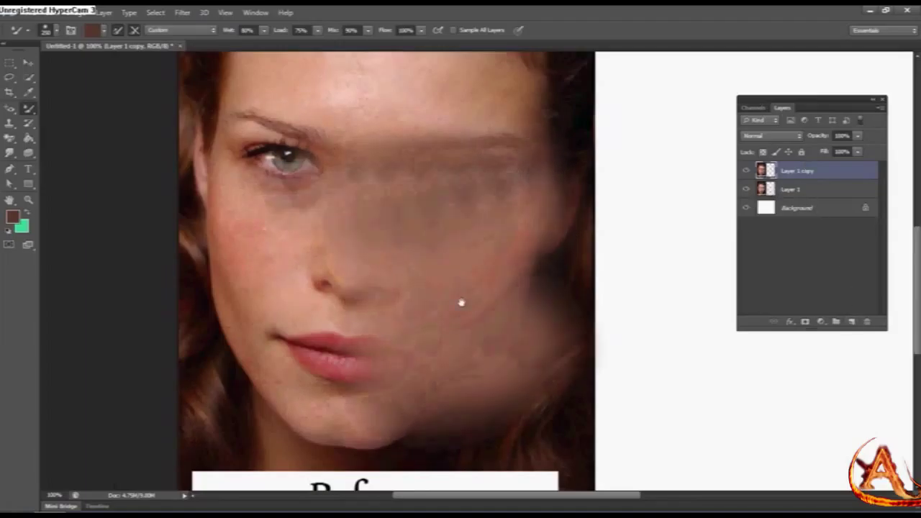
scroll(461, 303, "down", 2)
mouse_move(456, 202)
left_mouse_down()
mouse_move(216, 432)
mouse_move(303, 94)
left_mouse_up()
scroll(407, 361, "up", 3)
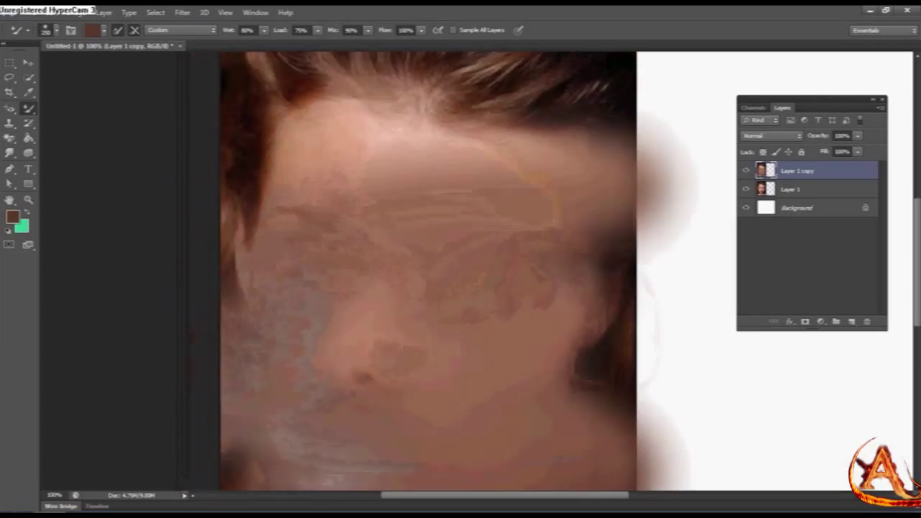
left_click_drag(468, 209, 415, 156)
scroll(416, 156, "left", 2)
mouse_move(437, 237)
left_mouse_down()
mouse_move(317, 144)
mouse_move(468, 72)
mouse_move(809, 220)
left_mouse_up()
Undo two smears, delete Layer 1 copy and duplicate Layer 1 with Ctrl+J
key("ctrl+alt+z")
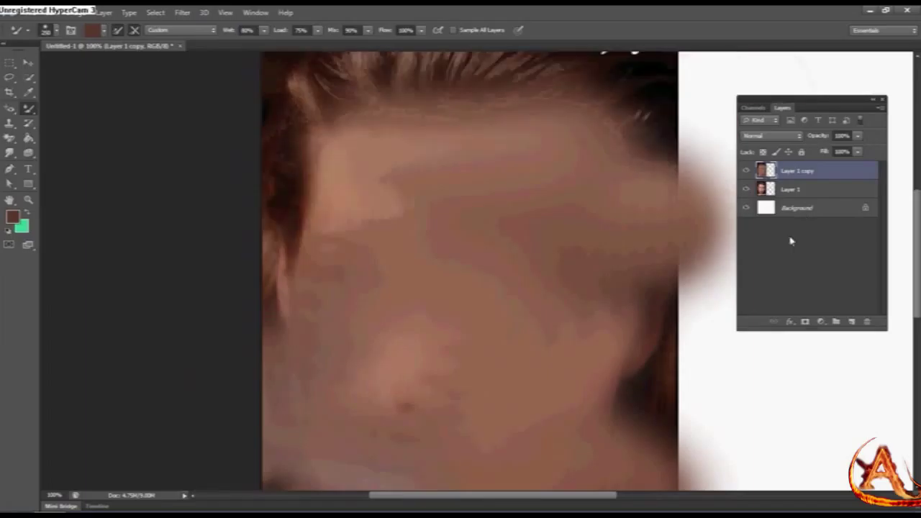
key("ctrl+alt+z")
key("Delete")
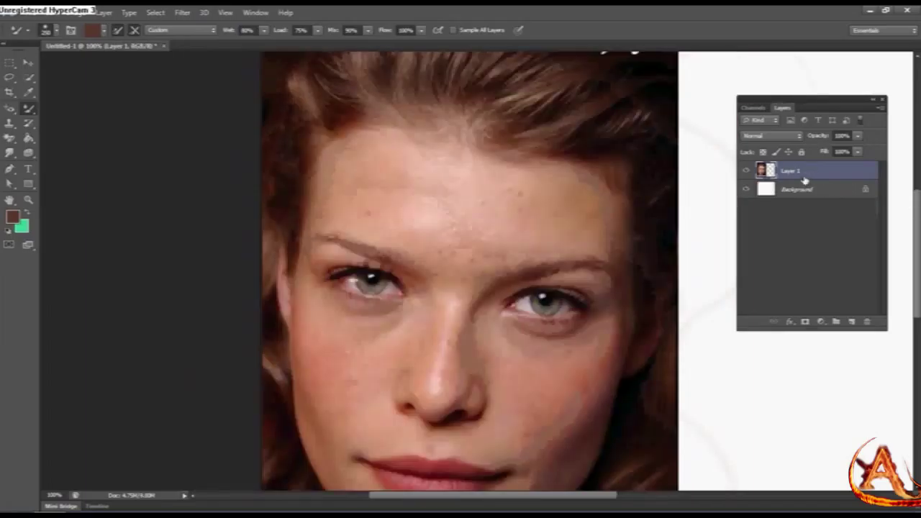
key("ctrl+j")
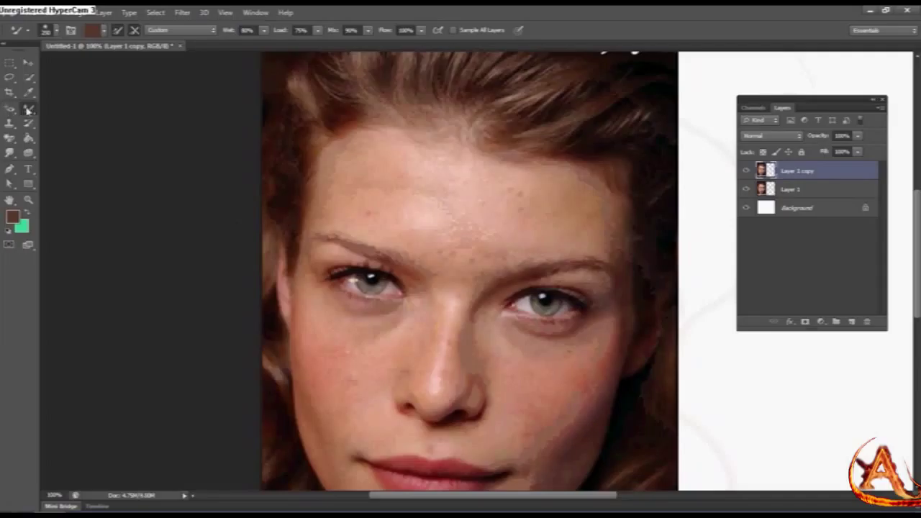
Paint two copied eyes side by side onto the forehead with Healing Brush and Clone Stamp
right_click(29, 109)
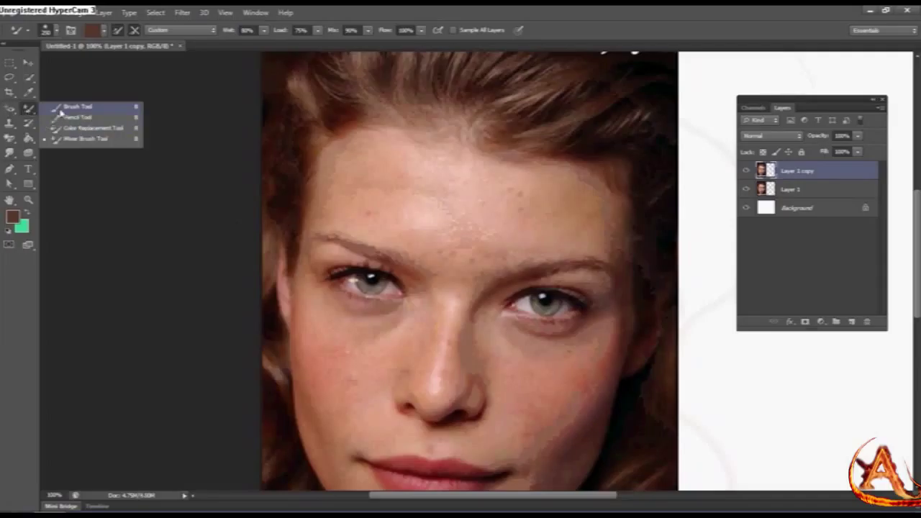
left_click(62, 113)
left_click(29, 138)
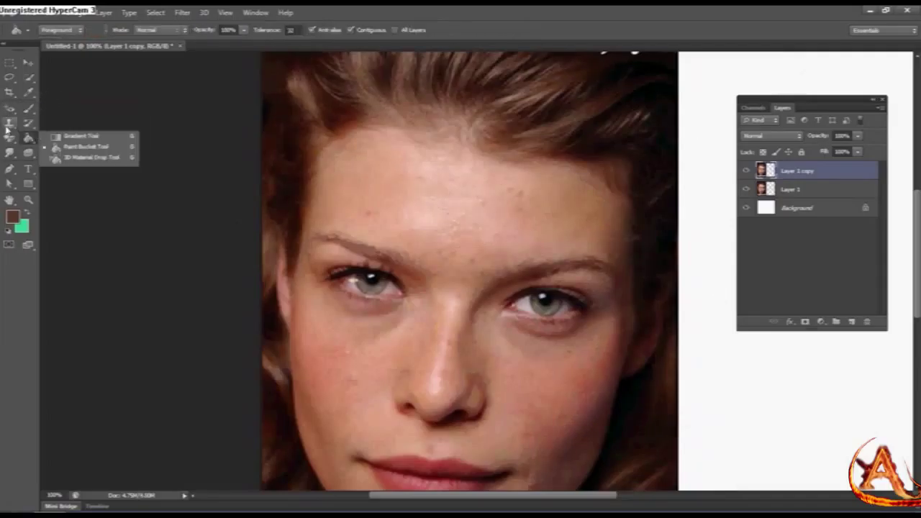
left_click(8, 128)
right_click(9, 128)
left_click(44, 123)
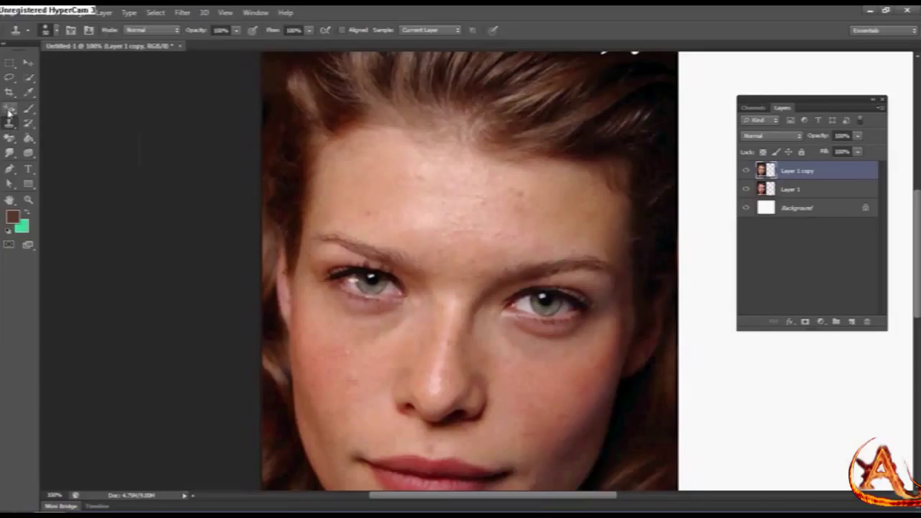
left_click(9, 112)
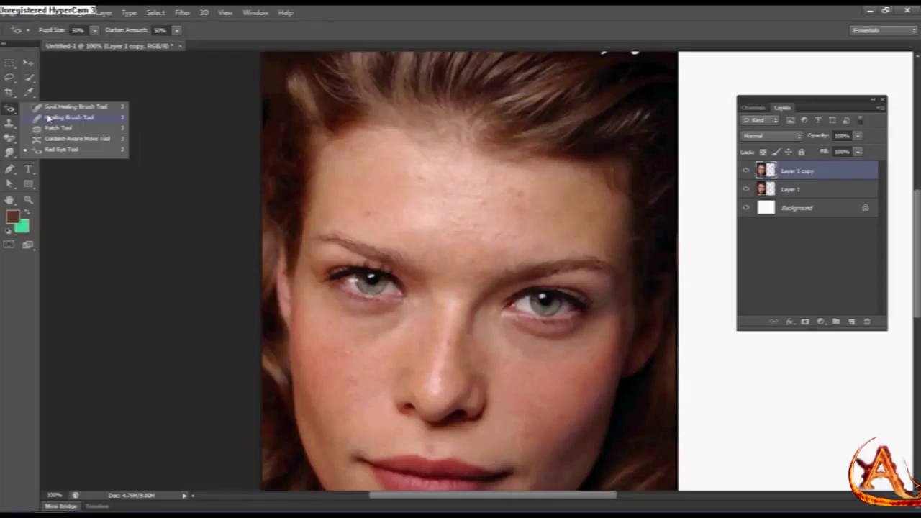
left_click(48, 118)
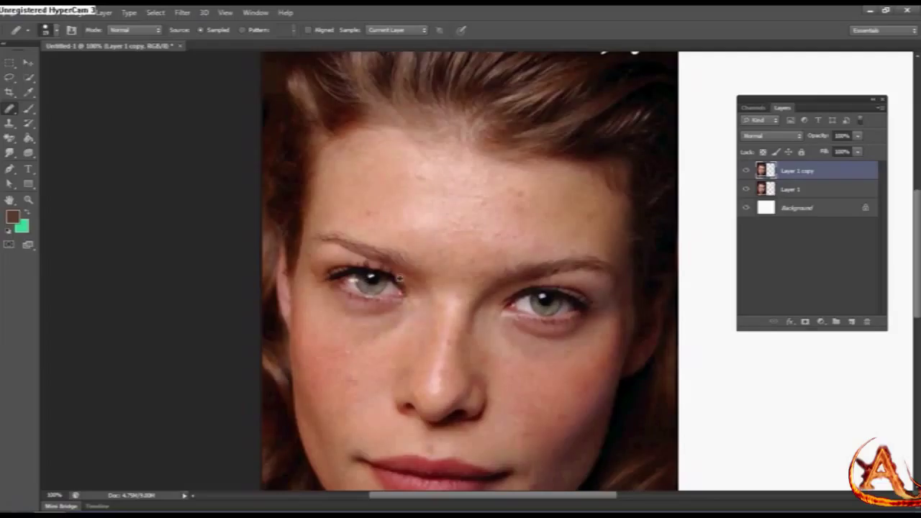
mouse_move(450, 208)
left_mouse_down()
mouse_move(444, 200)
mouse_move(491, 197)
mouse_move(419, 189)
mouse_move(428, 207)
mouse_move(475, 215)
mouse_move(429, 216)
left_mouse_up()
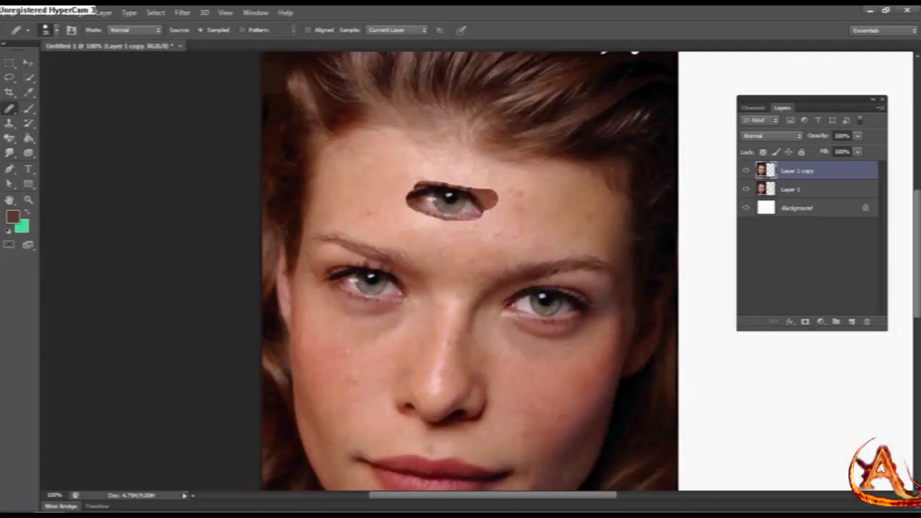
left_click(10, 123)
left_click(54, 122)
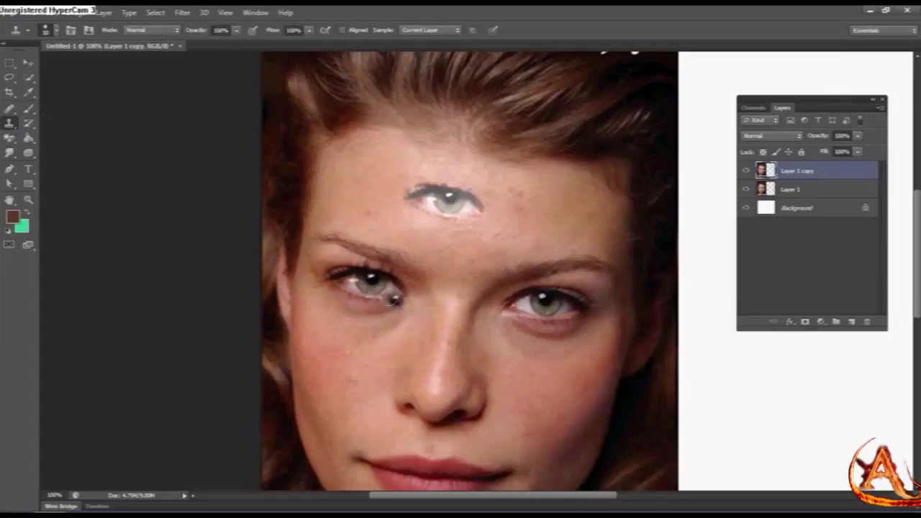
mouse_move(551, 211)
left_mouse_down()
mouse_move(531, 203)
mouse_move(576, 220)
left_mouse_up()
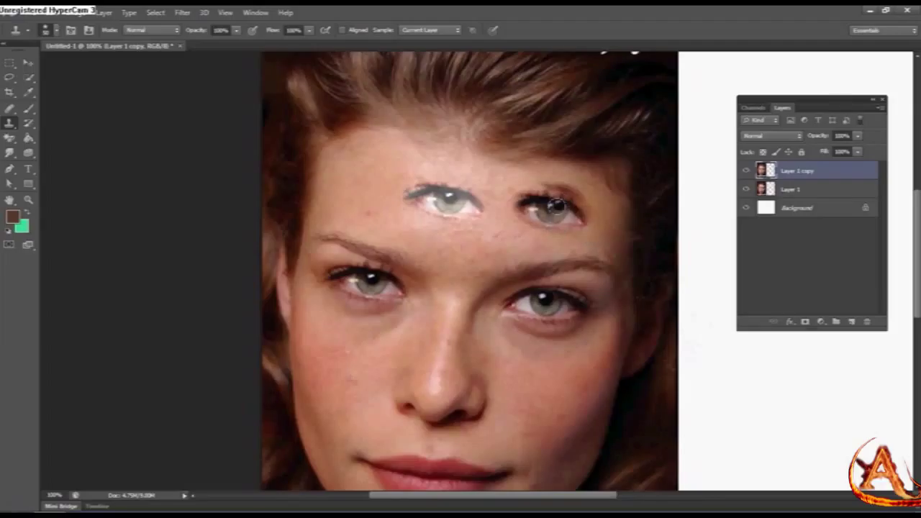
Paint rainbow and blue bubble patterns across the forehead with the Pattern Stamp Tool
right_click(10, 128)
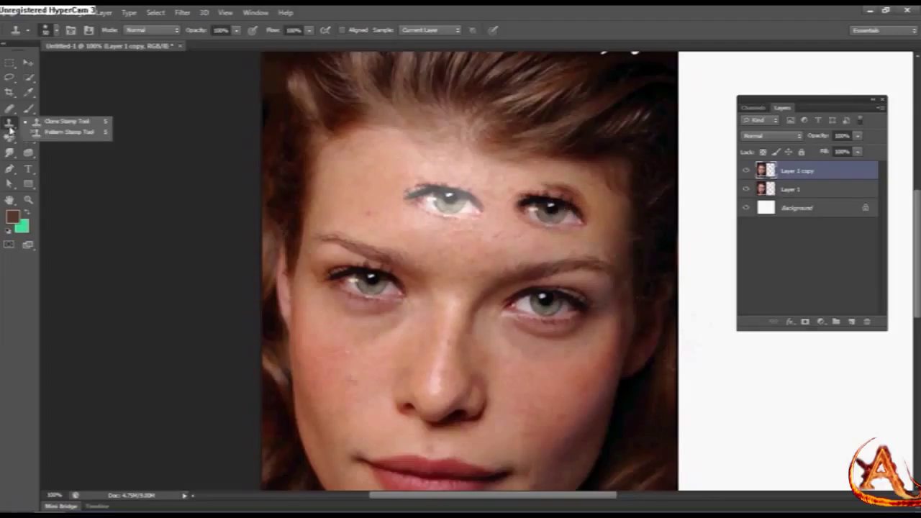
left_click(57, 134)
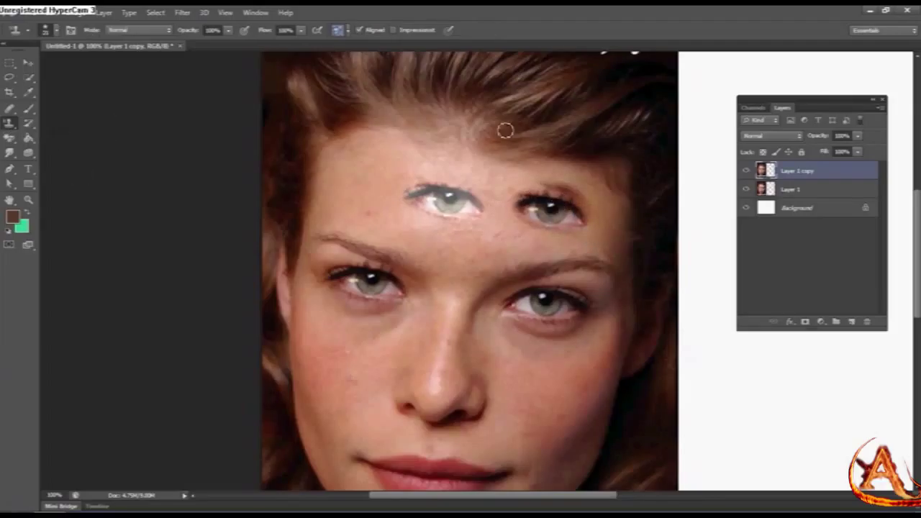
left_click(349, 32)
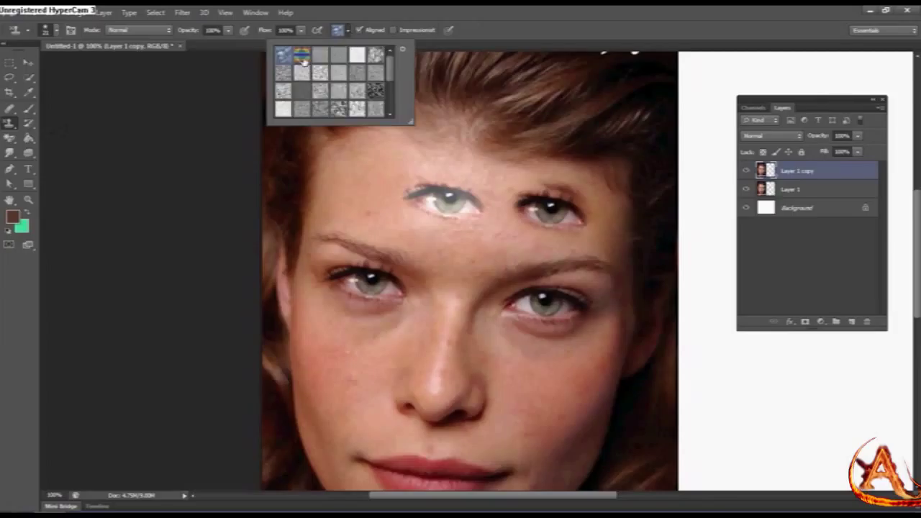
left_click(340, 216)
mouse_move(341, 199)
left_mouse_down()
mouse_move(393, 177)
mouse_move(314, 194)
left_mouse_up()
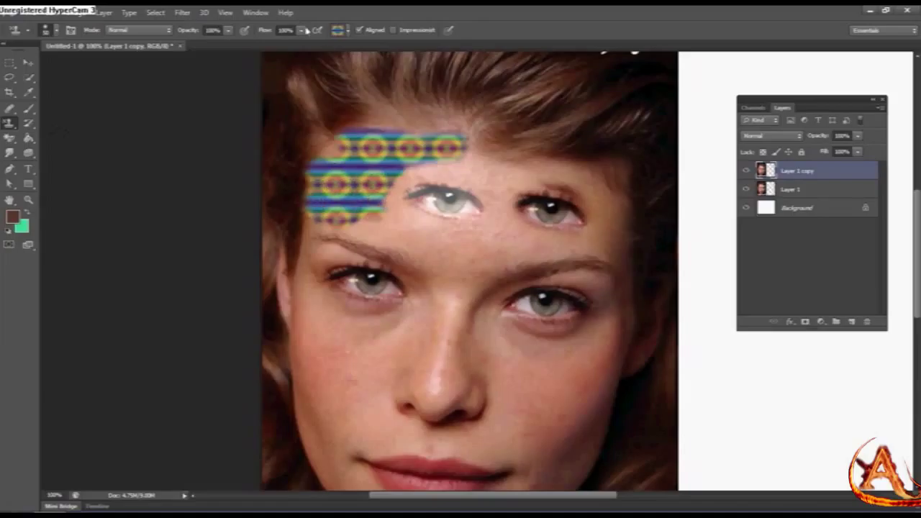
left_click(348, 31)
mouse_move(387, 205)
left_mouse_down()
mouse_move(497, 229)
mouse_move(518, 212)
left_mouse_up()
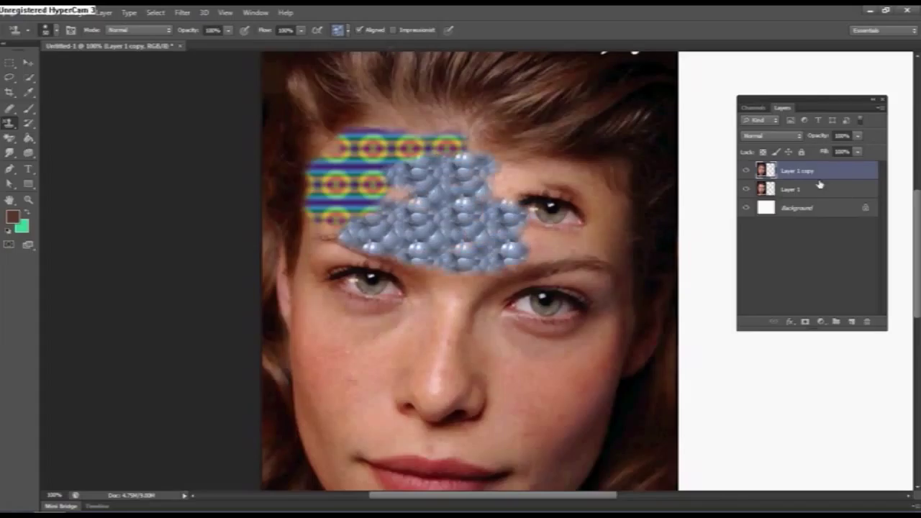
Delete the patterned copy and duplicate Layer 1 with Ctrl+J for a fresh copy
key("Delete")
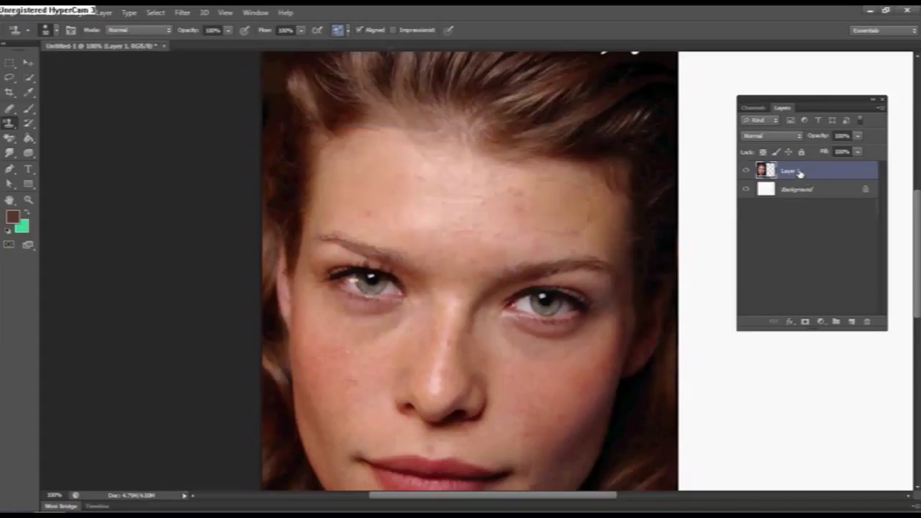
key("ctrl+j")
right_click(26, 126)
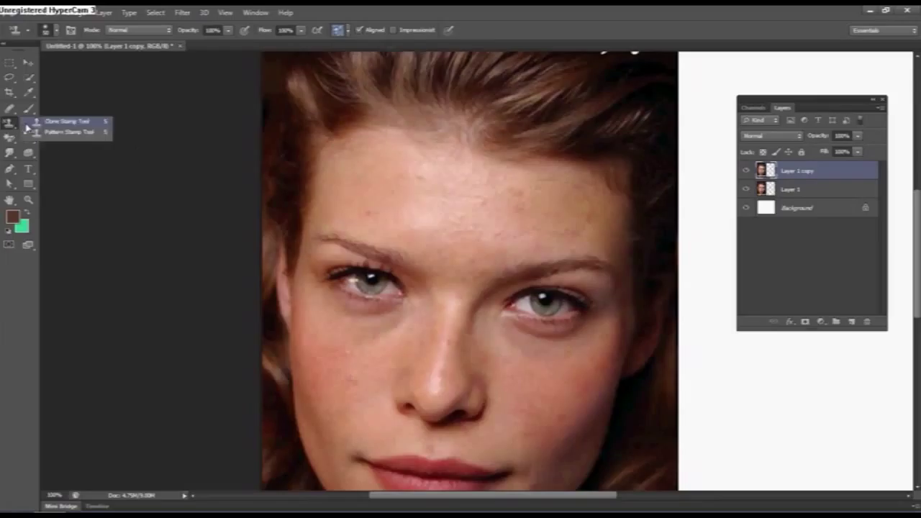
Select the plain Eraser Tool and add a new empty Layer 2
left_click(93, 132)
right_click(26, 127)
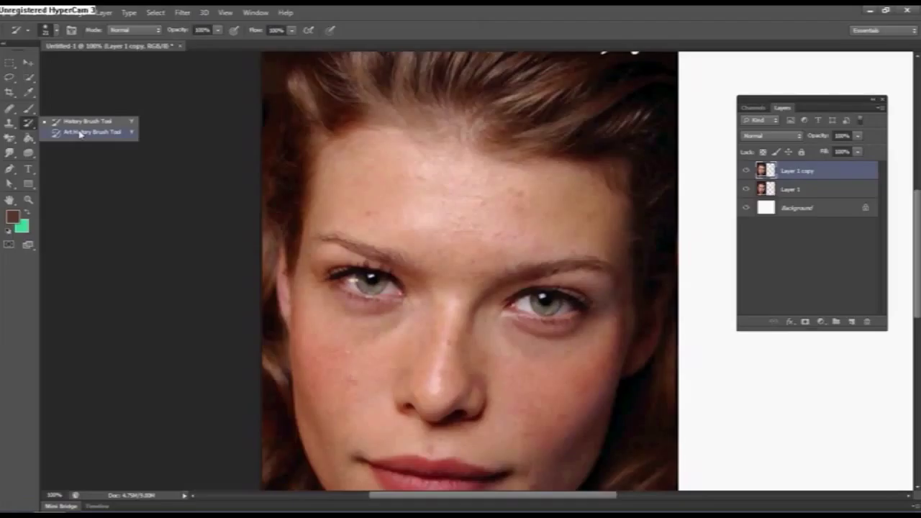
left_click(29, 126)
left_click(8, 139)
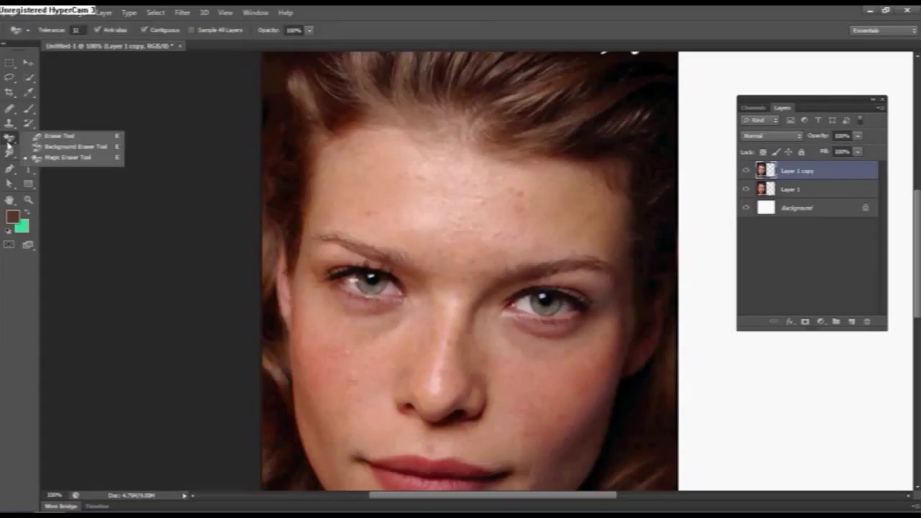
left_click(47, 142)
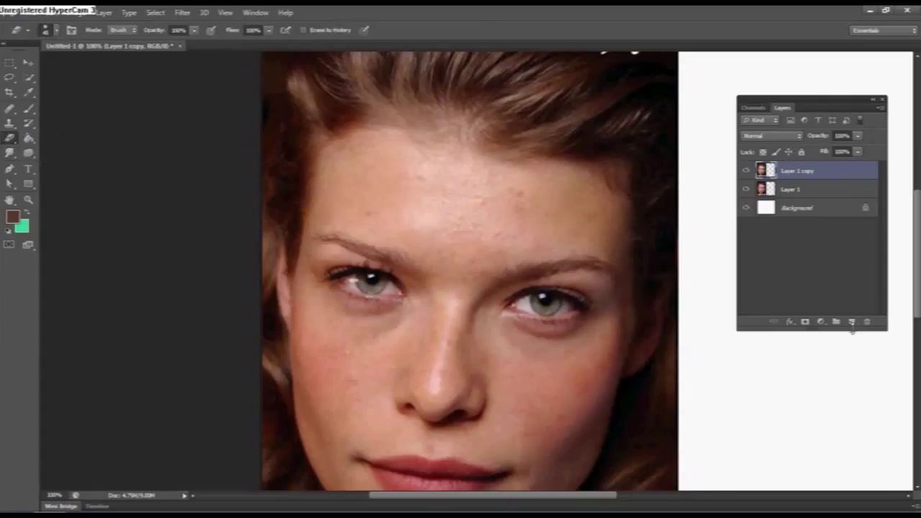
left_click(852, 322)
Erase test strokes across the forehead and left eye on Layer 1 copy, then undo both
left_click(797, 189)
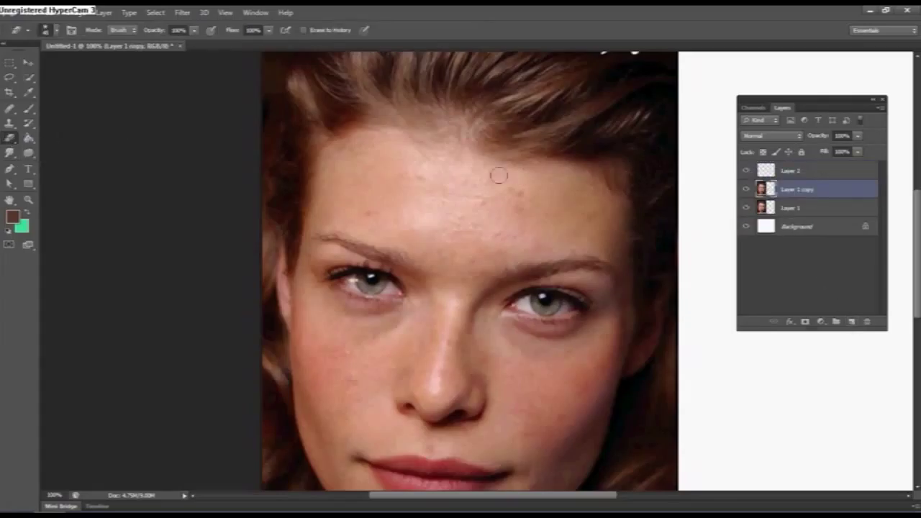
mouse_move(389, 213)
left_mouse_down()
mouse_move(446, 216)
mouse_move(617, 265)
mouse_move(443, 317)
mouse_move(504, 339)
left_mouse_up()
left_click_drag(468, 242, 463, 200)
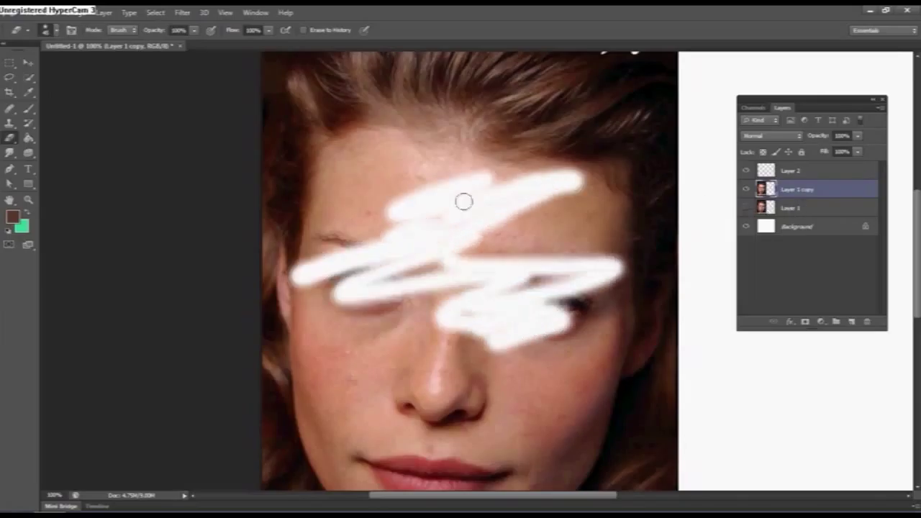
key("ctrl+alt+z")
key("ctrl+alt+z")
key("ctrl+alt+z")
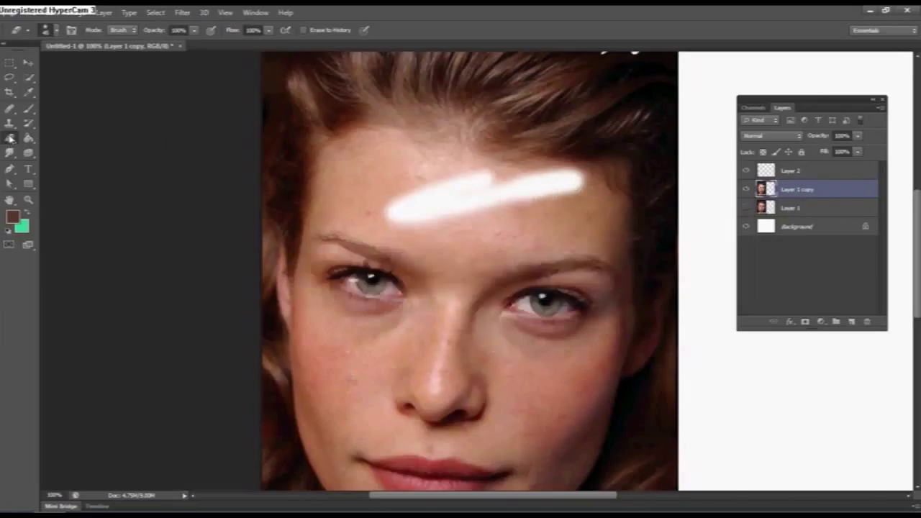
key("ctrl+alt+z")
left_click(10, 139)
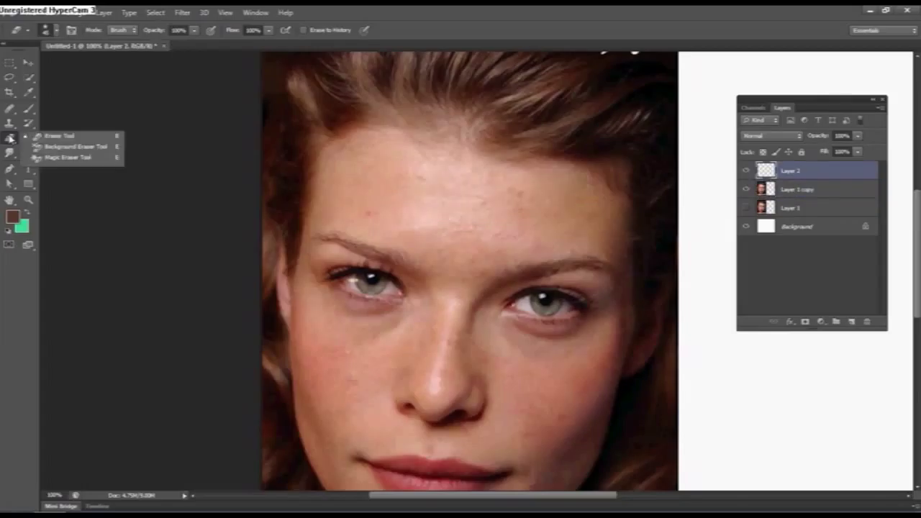
With Layer 1 hidden, background-erase the forehead, nose and left cheek on Layer 1 copy
left_click(55, 148)
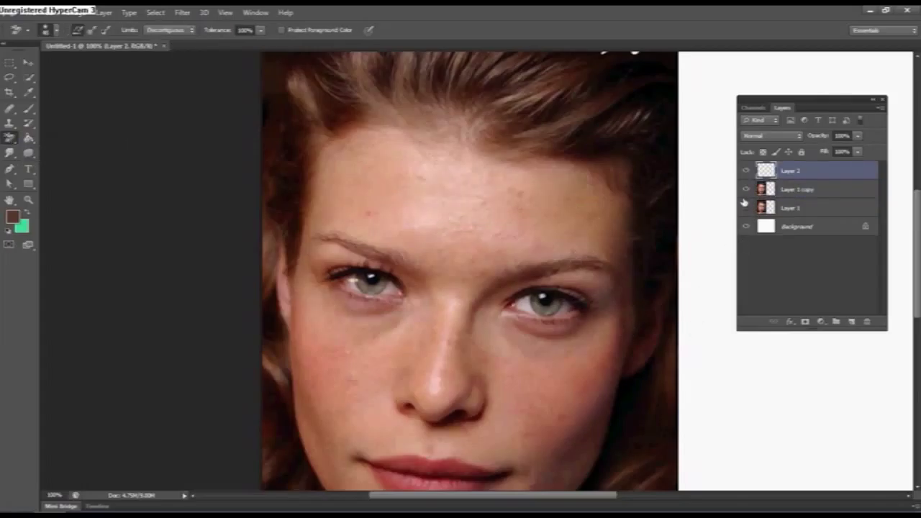
left_click(754, 193)
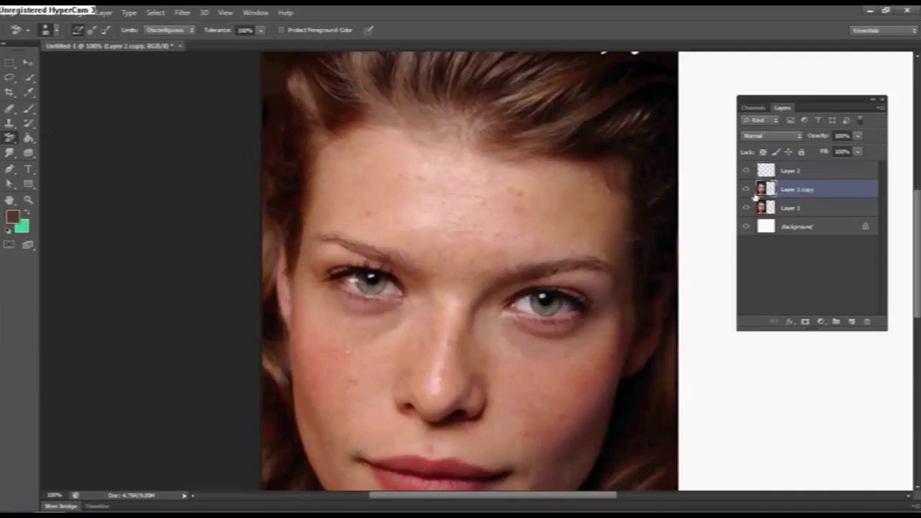
left_click(745, 209)
mouse_move(443, 233)
left_mouse_down()
mouse_move(436, 288)
mouse_move(408, 290)
mouse_move(431, 303)
left_mouse_up()
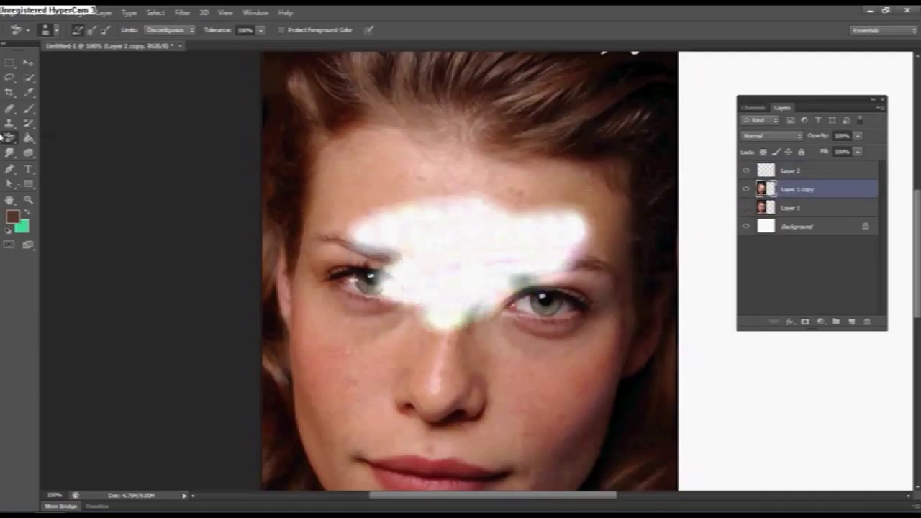
left_click_drag(485, 203, 519, 123)
mouse_move(439, 245)
left_mouse_down()
mouse_move(478, 237)
mouse_move(475, 311)
mouse_move(435, 268)
left_mouse_up()
mouse_move(453, 190)
left_mouse_down()
mouse_move(437, 240)
mouse_move(465, 191)
mouse_move(438, 241)
mouse_move(530, 217)
mouse_move(532, 288)
mouse_move(432, 281)
mouse_move(439, 137)
left_mouse_up()
mouse_move(439, 137)
left_mouse_down()
mouse_move(496, 233)
mouse_move(499, 341)
left_mouse_up()
mouse_move(431, 267)
left_mouse_down()
mouse_move(425, 274)
mouse_move(461, 216)
mouse_move(478, 130)
mouse_move(465, 158)
mouse_move(574, 156)
mouse_move(506, 218)
left_mouse_up()
mouse_move(582, 161)
left_mouse_down()
mouse_move(519, 238)
mouse_move(591, 173)
mouse_move(360, 187)
mouse_move(346, 245)
mouse_move(367, 302)
left_mouse_up()
left_click_drag(413, 251, 456, 79)
Magic-erase the cheek, forehead and hair to white, then delete Layer 1 copy
right_click(10, 138)
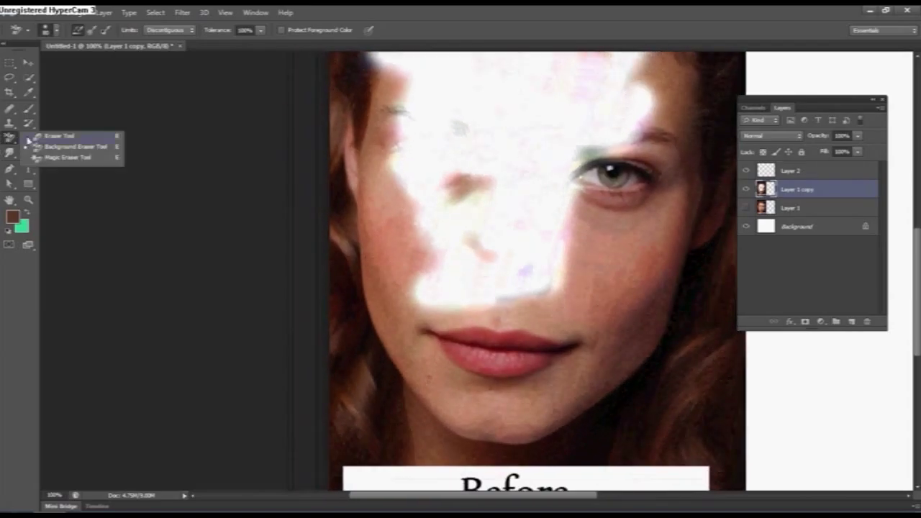
left_click(61, 158)
left_click_drag(630, 197, 534, 214)
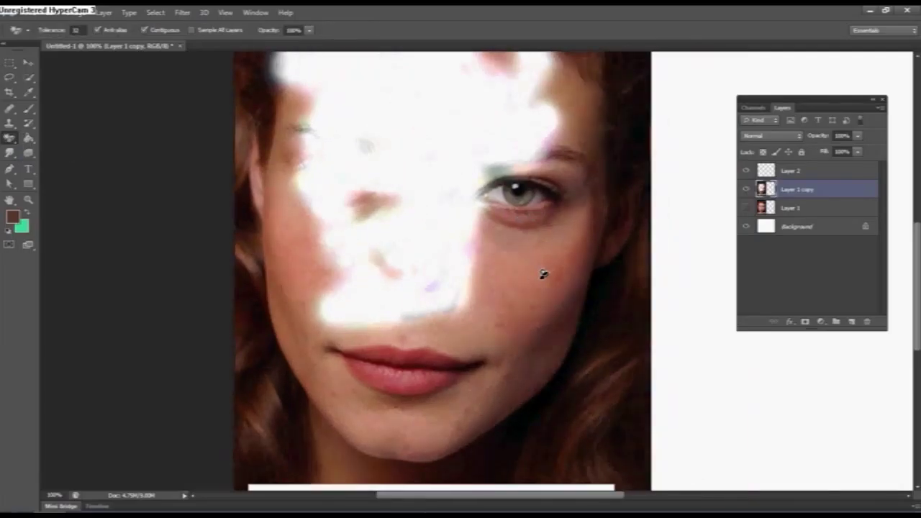
left_click(550, 278)
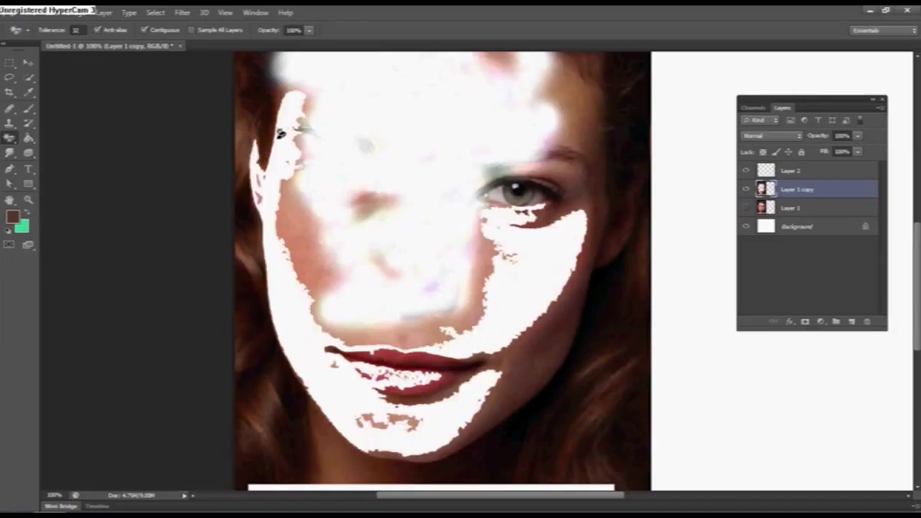
scroll(509, 211, "up", 3)
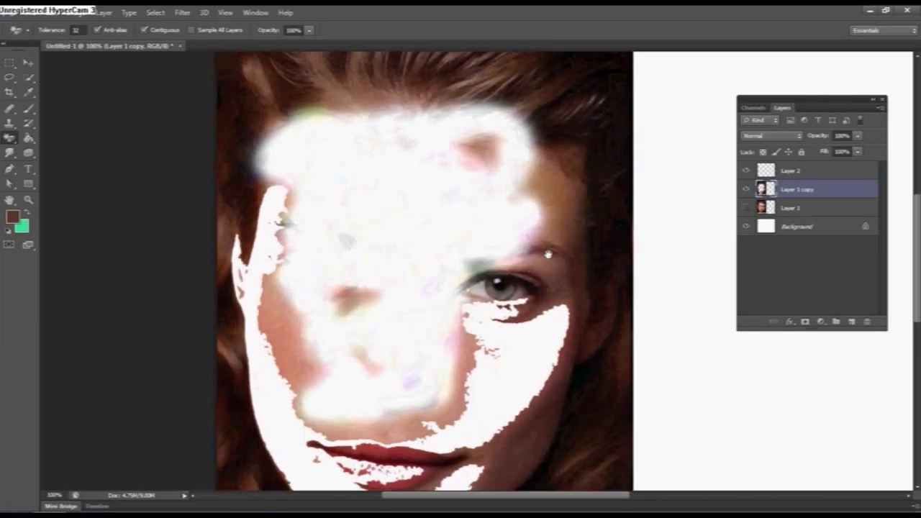
left_click(565, 221)
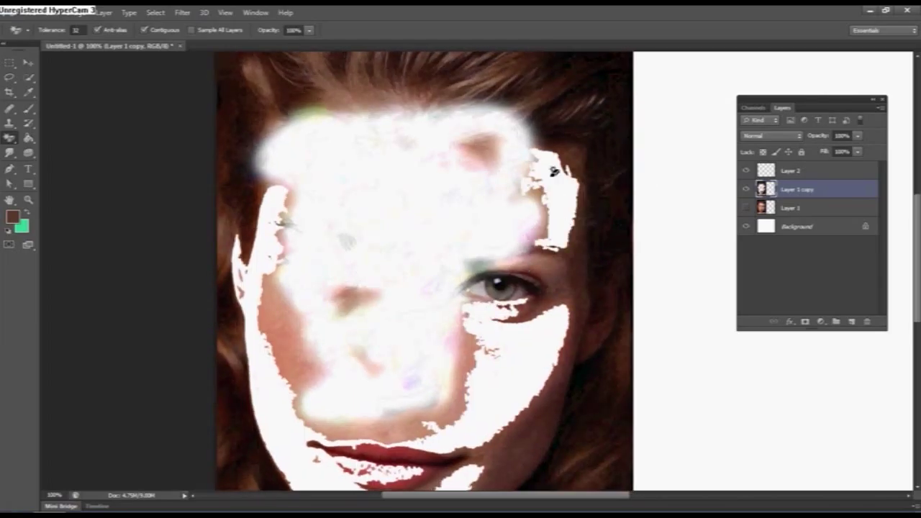
scroll(556, 148, "down", 3)
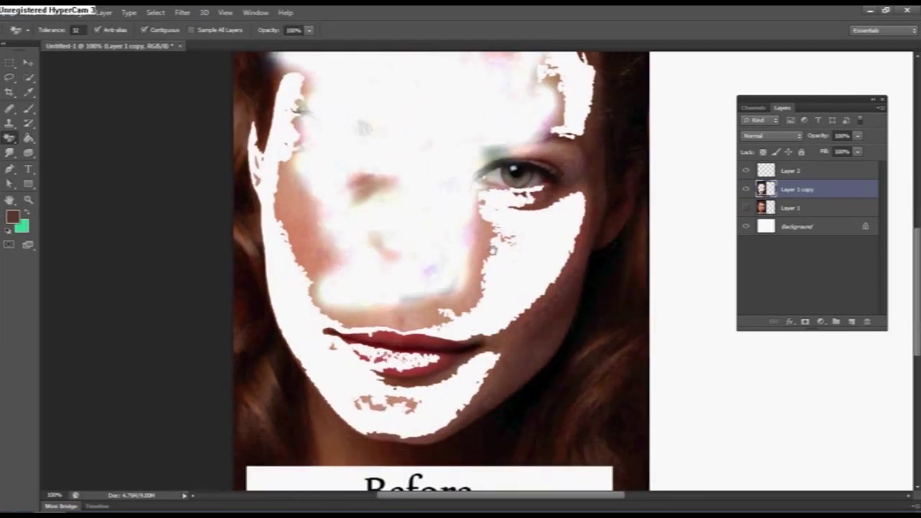
scroll(432, 252, "down", 2)
left_click(273, 324)
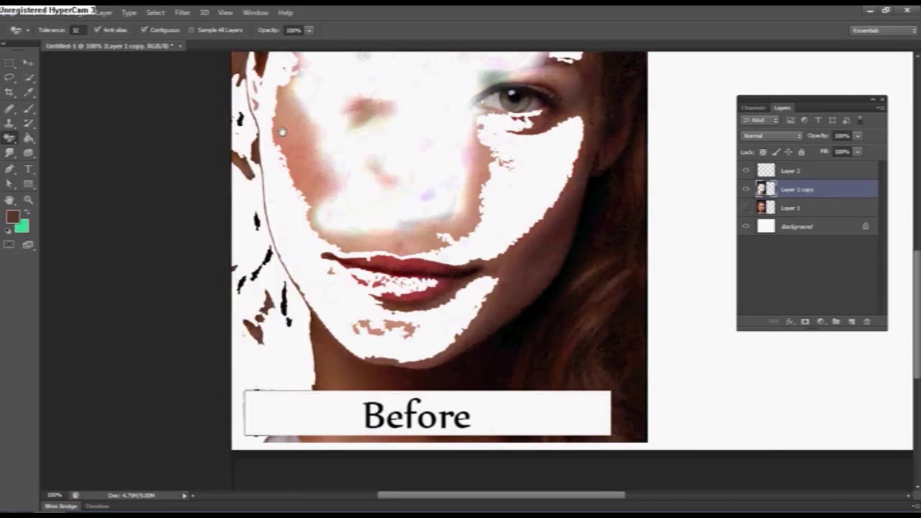
scroll(274, 324, "up", 2)
scroll(473, 228, "right", 1)
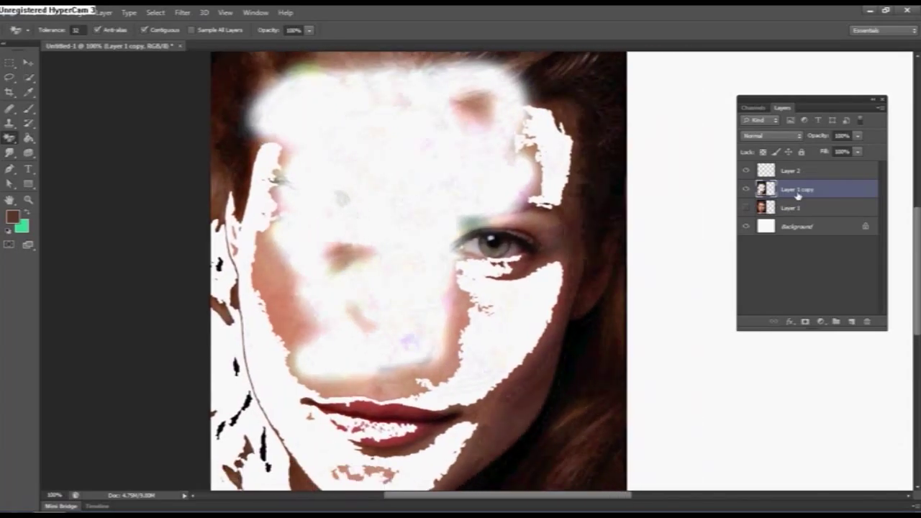
key("Delete")
Make Layer 1 visible, duplicate it into a fresh copy, and pick the Gradient tool
left_click(746, 189)
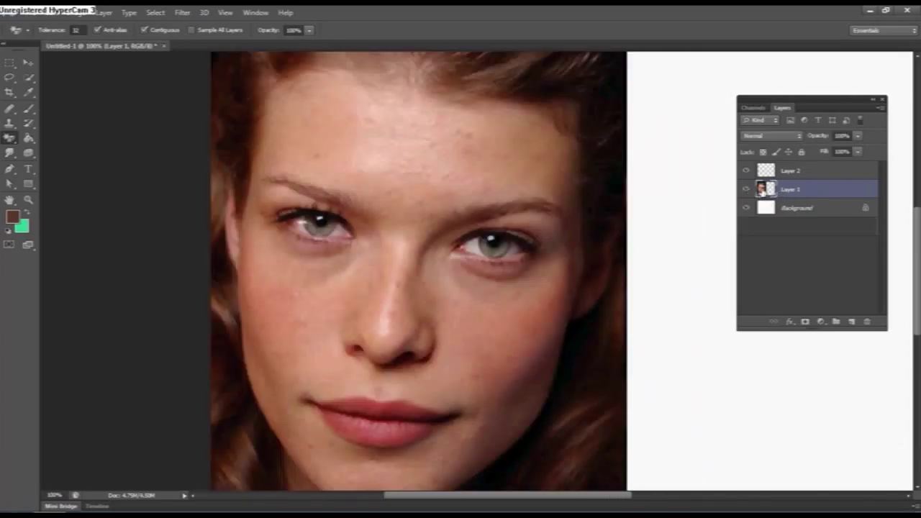
key("ctrl+j")
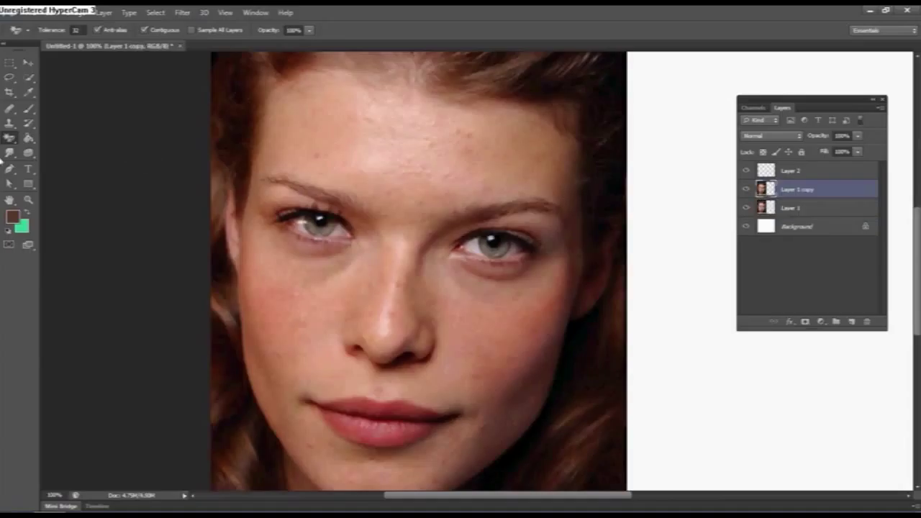
right_click(10, 144)
left_click(29, 142)
right_click(29, 142)
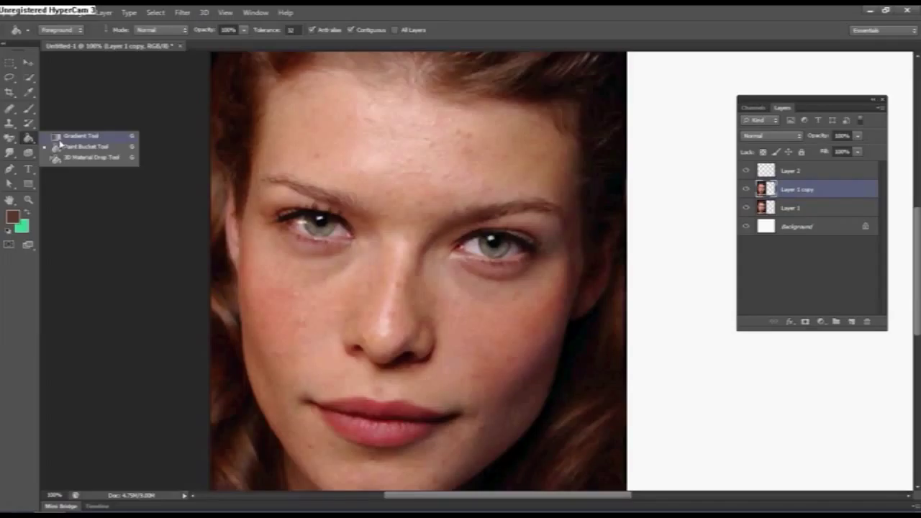
left_click(62, 138)
Zoom out and marquee a rectangle of blank page beside the photo
key("ctrl+minus")
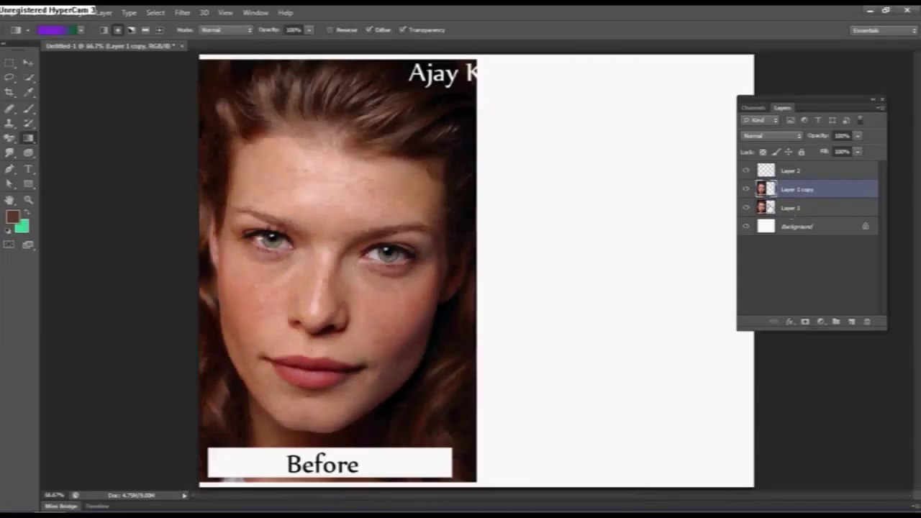
left_click(10, 62)
left_click_drag(459, 163, 635, 298)
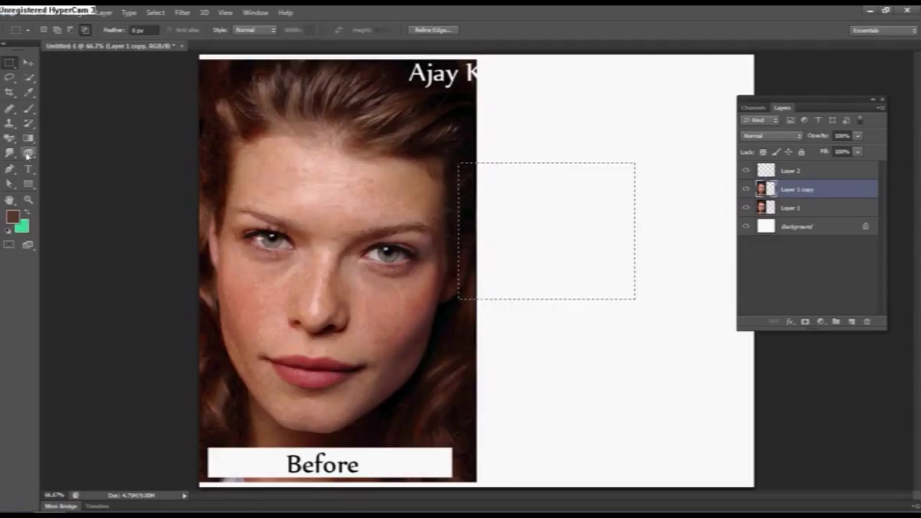
left_click(29, 139)
Open the Gradient Editor and start from the Black, White preset
left_click(56, 30)
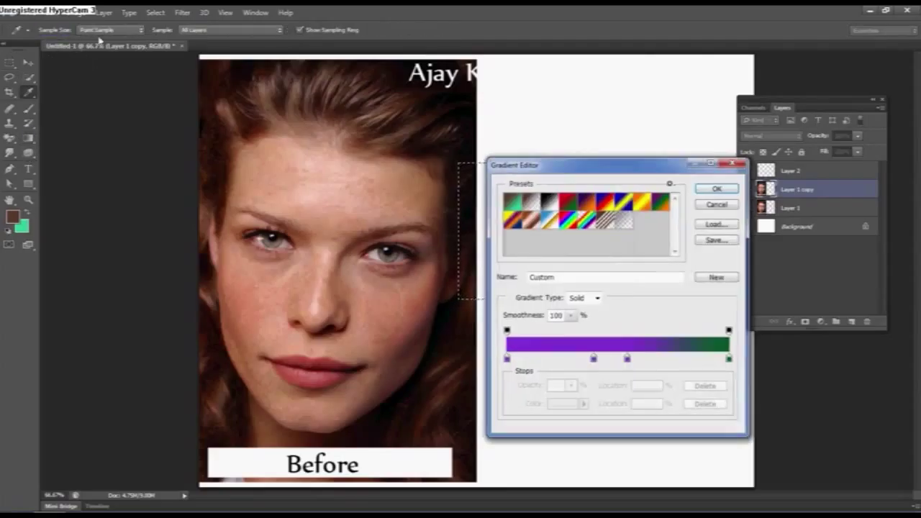
left_click(717, 205)
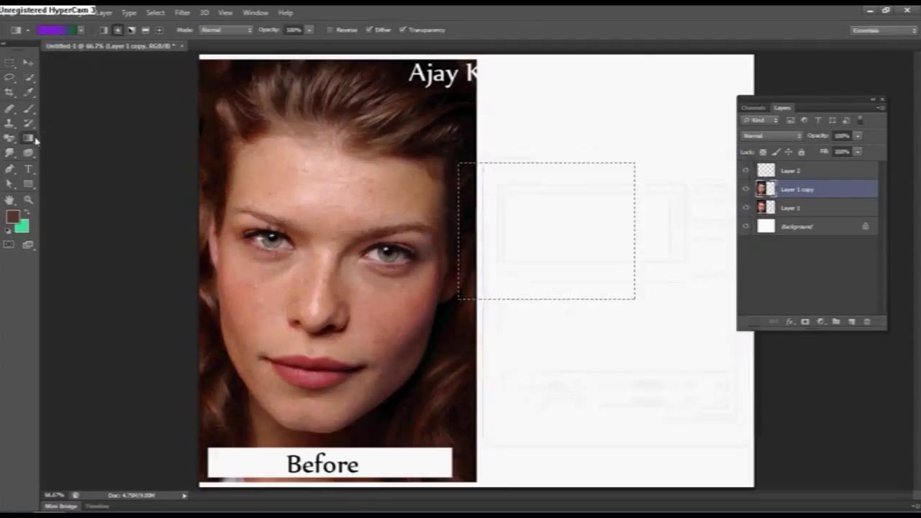
left_click(57, 31)
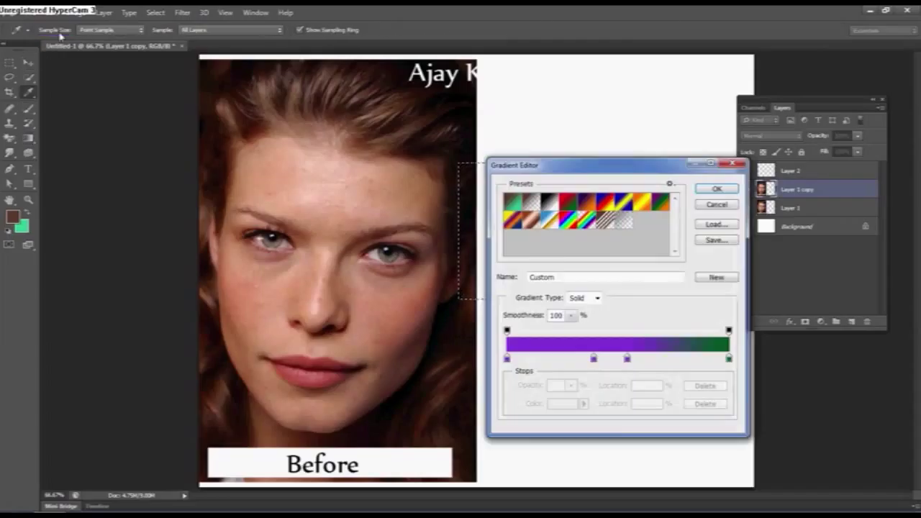
left_click(514, 202)
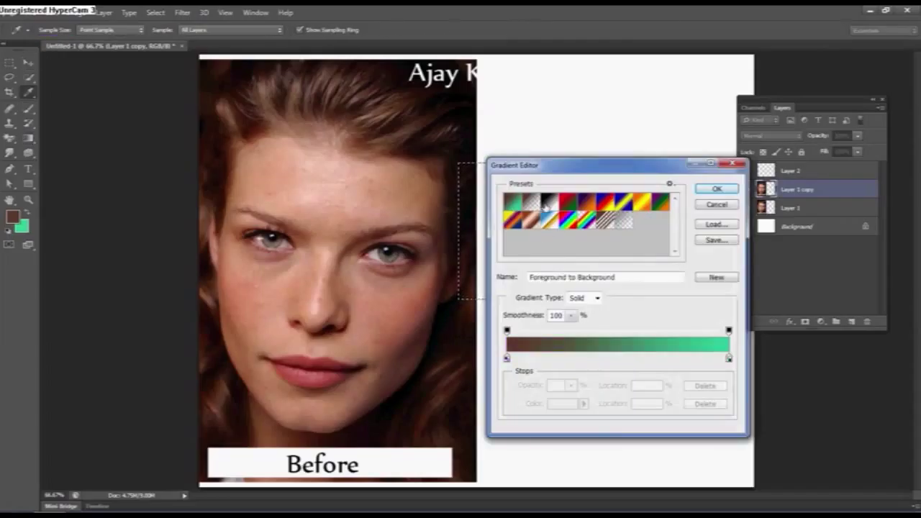
left_click(545, 206)
left_click(566, 208)
left_click(545, 208)
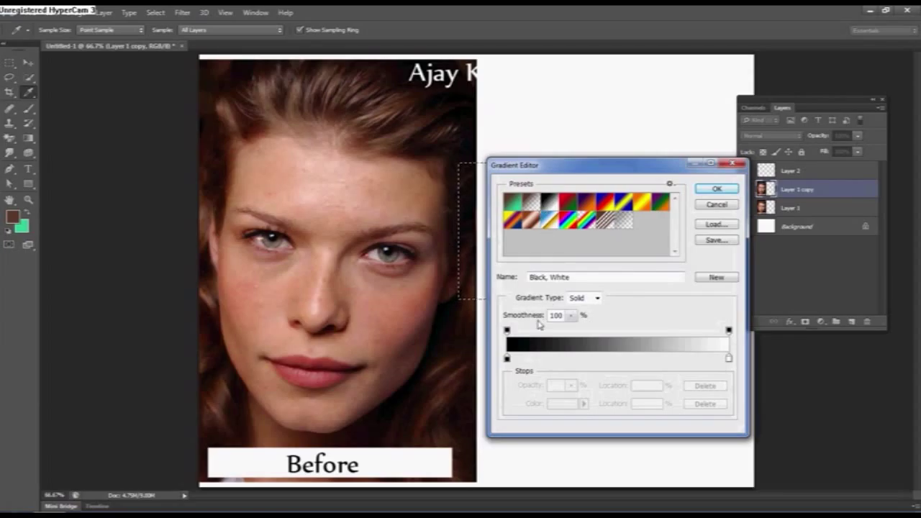
Make the left colour stop blue and lower the left stop's opacity
double_click(507, 357)
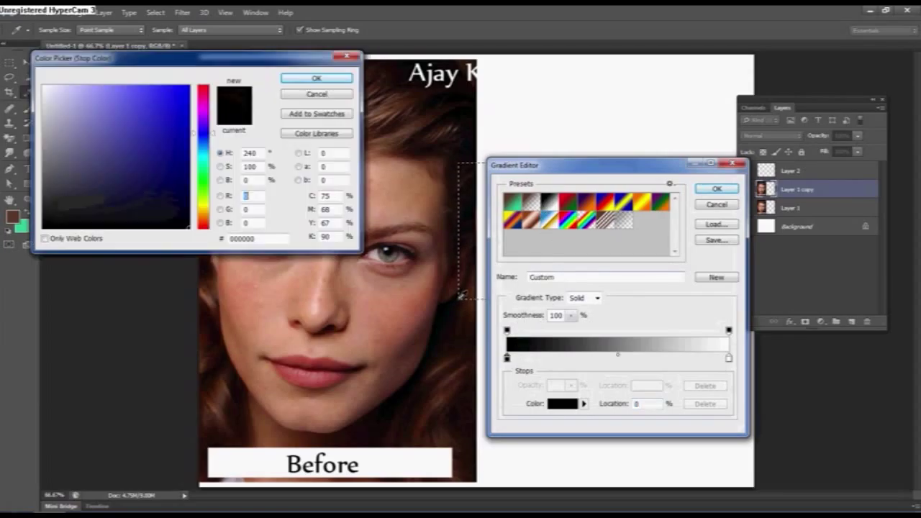
left_click(170, 132)
left_click(173, 111)
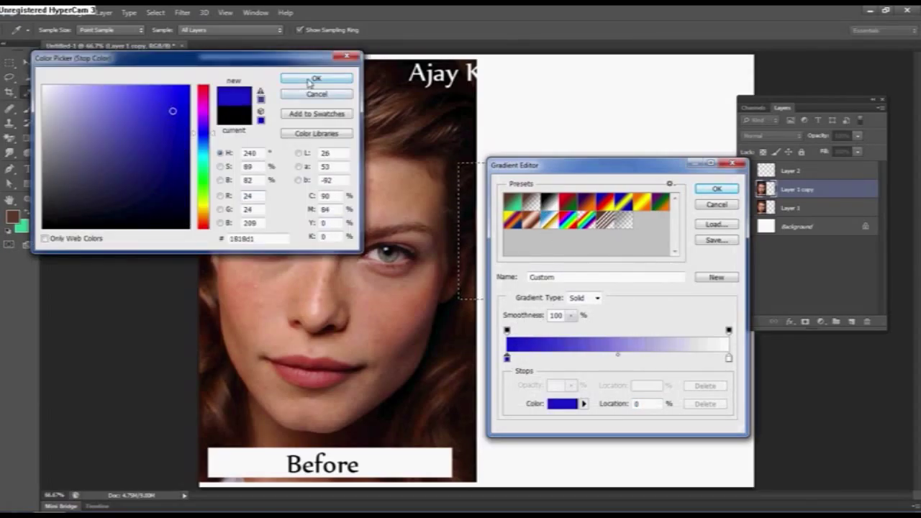
left_click(297, 79)
left_click(508, 331)
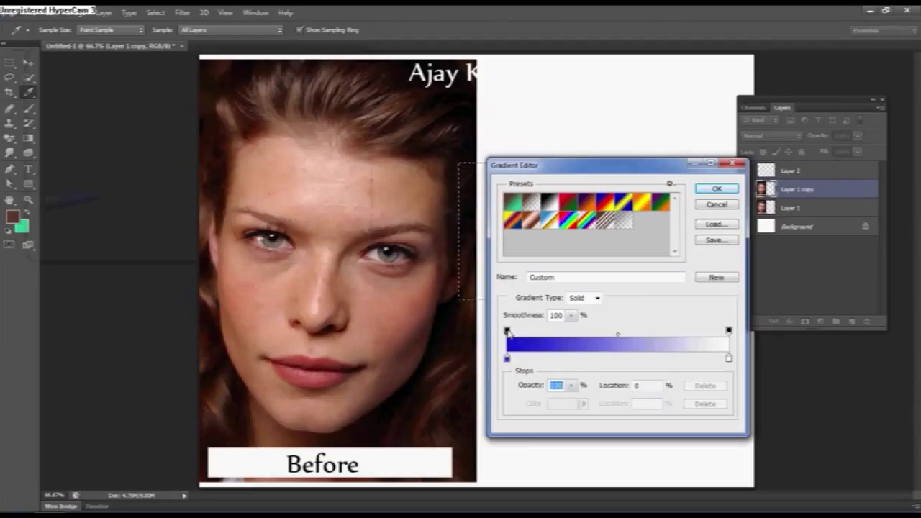
left_click(570, 386)
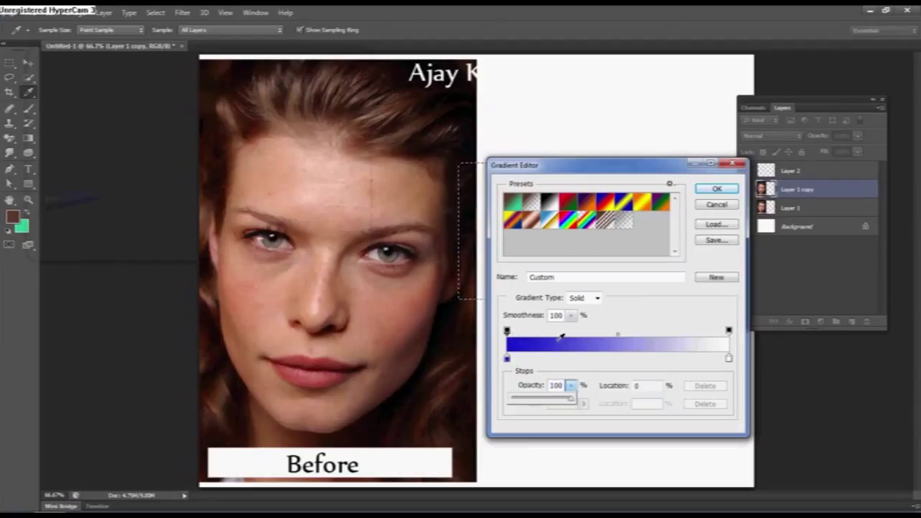
mouse_move(571, 398)
left_mouse_down()
mouse_move(545, 401)
mouse_move(586, 401)
left_mouse_up()
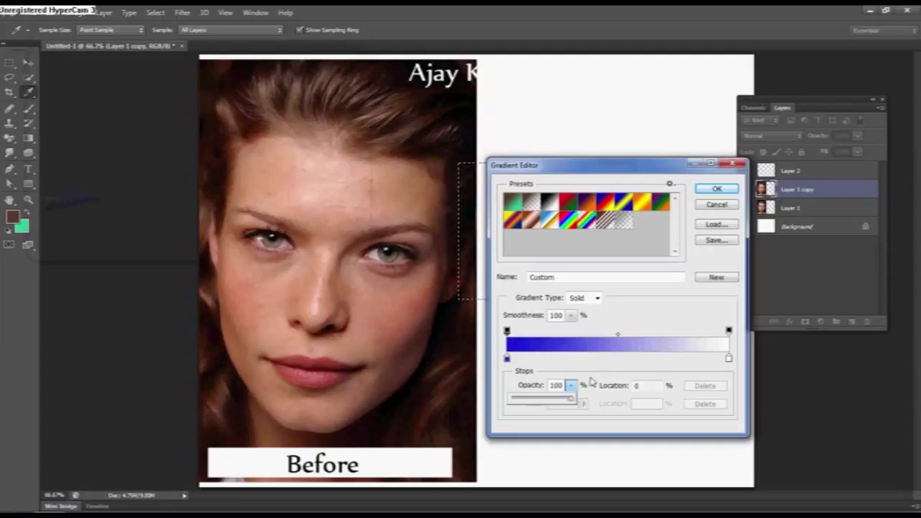
left_click(595, 380)
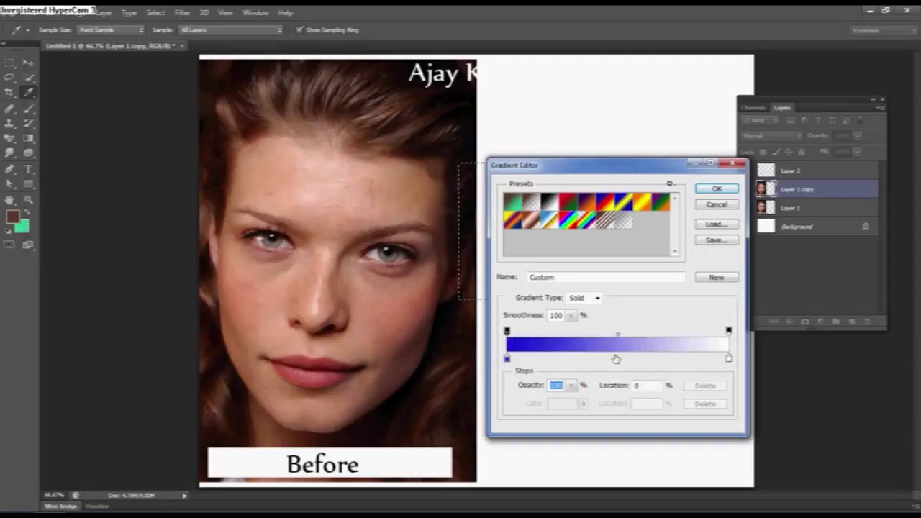
Add a pink stop at 31%, move the other stop to 63% as green, and accept
left_click(616, 358)
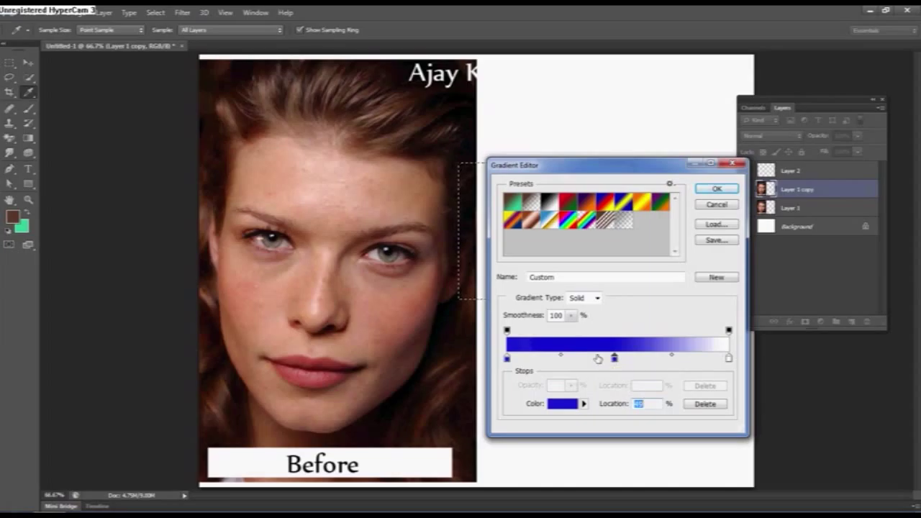
left_click_drag(598, 357, 576, 360)
double_click(576, 358)
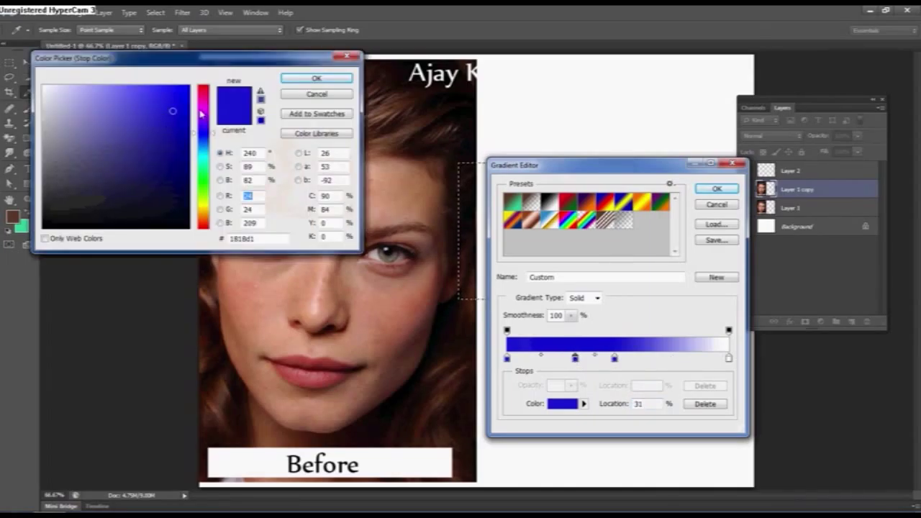
left_click_drag(206, 117, 194, 97)
left_click(317, 78)
left_click(617, 359)
left_click_drag(625, 363, 655, 362)
double_click(648, 359)
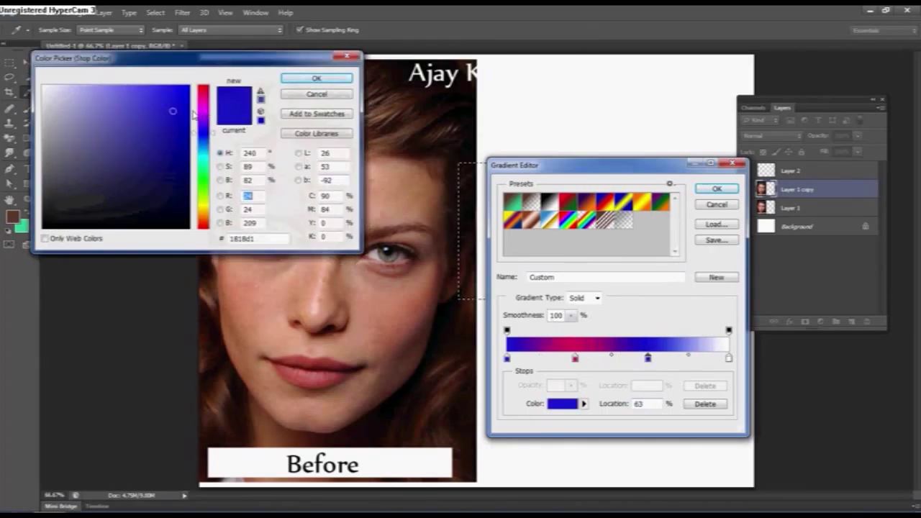
left_click_drag(209, 110, 213, 173)
left_click(317, 77)
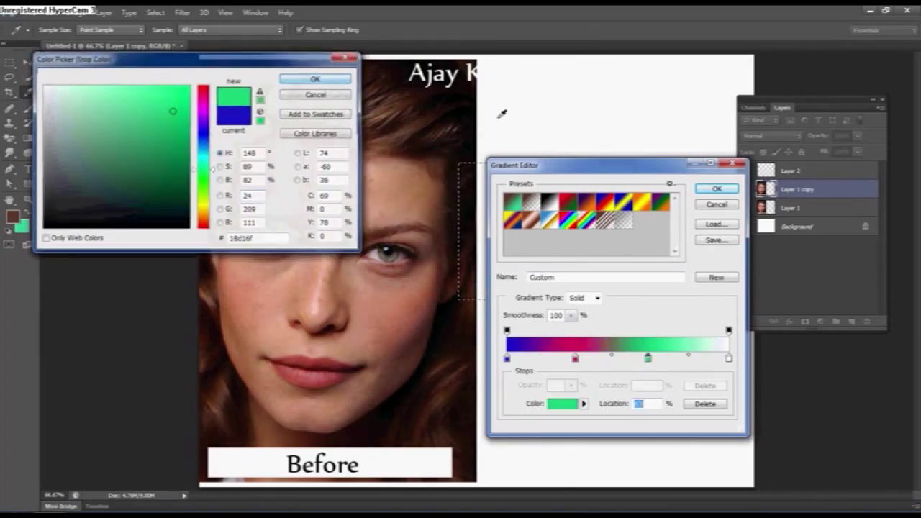
left_click(717, 189)
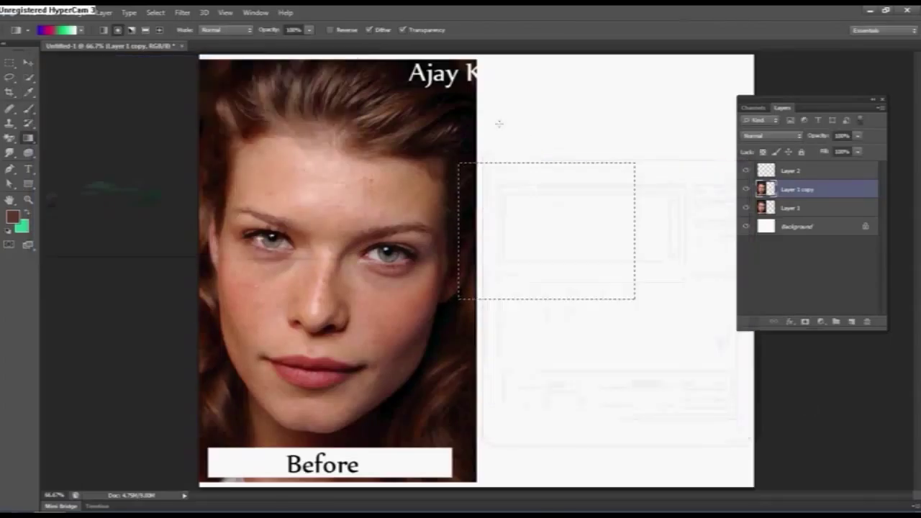
Fill the selection with the new gradient, trying linear and radial styles
left_click_drag(514, 96, 607, 370)
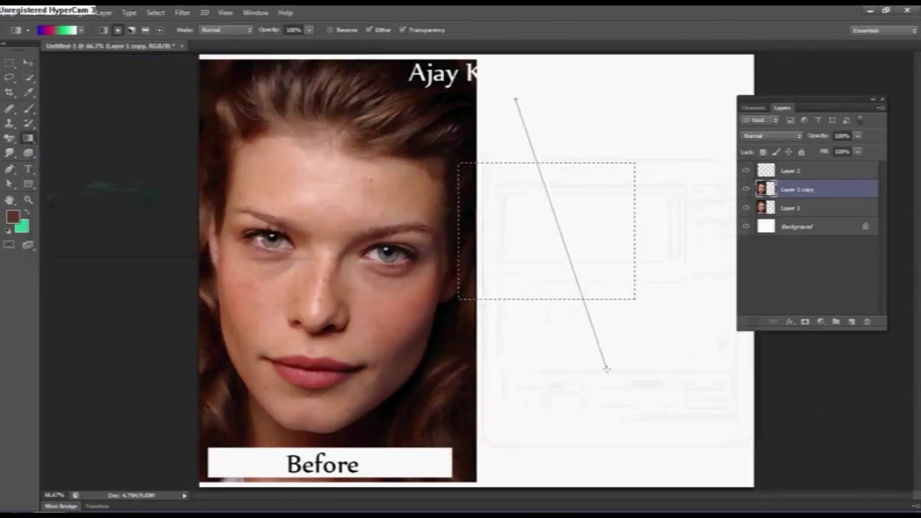
left_click_drag(547, 164, 572, 305)
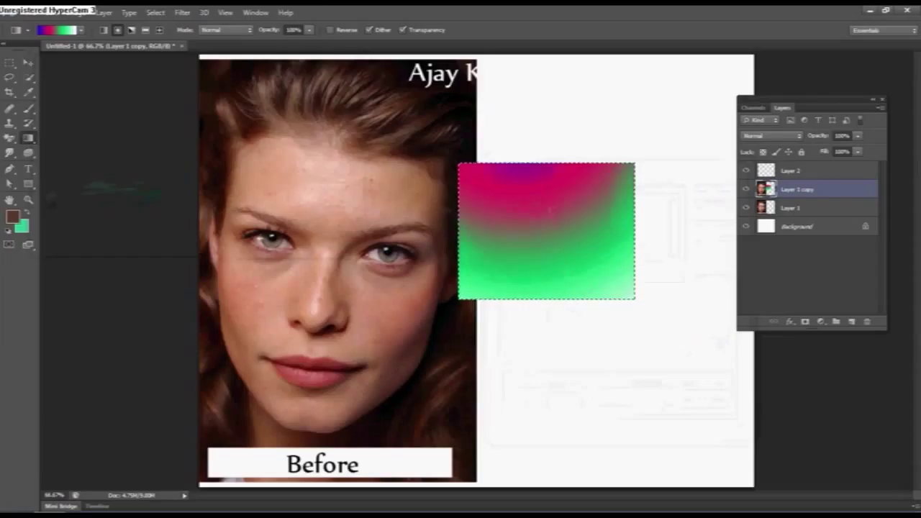
left_click_drag(548, 208, 590, 350)
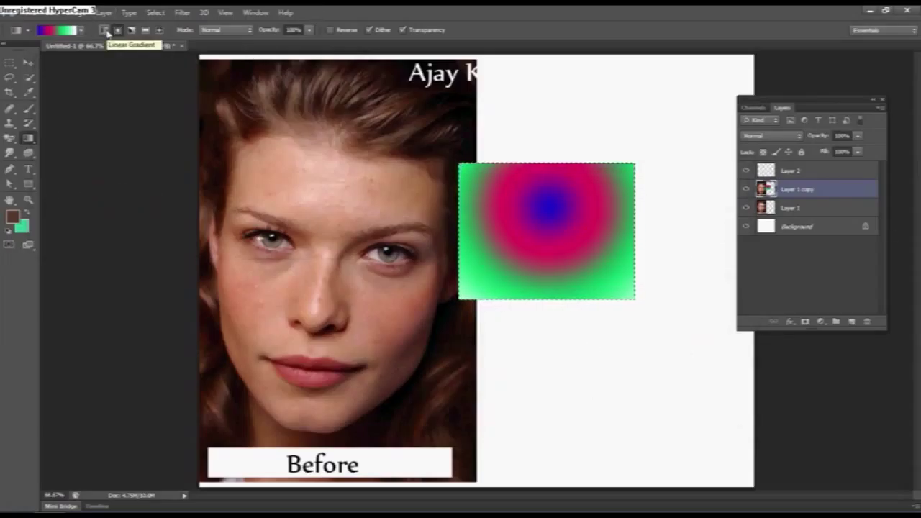
left_click(106, 31)
left_click_drag(556, 131, 564, 347)
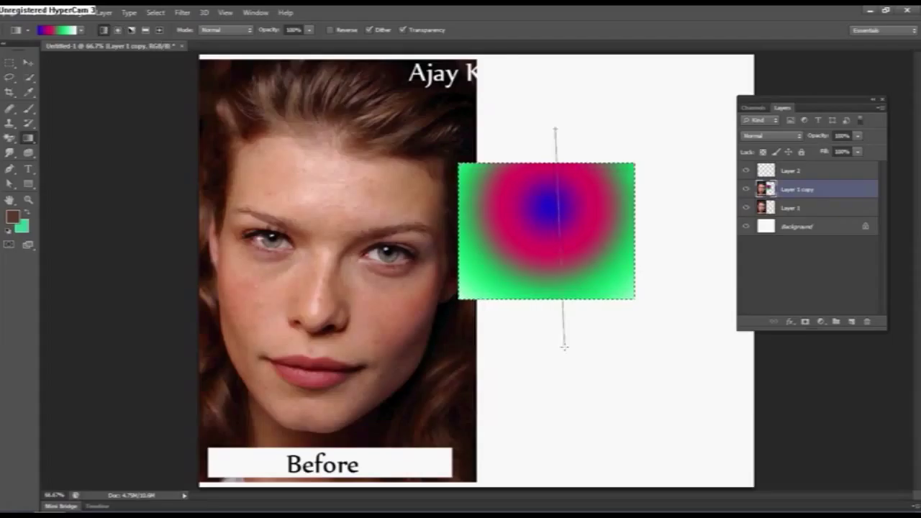
left_click(118, 32)
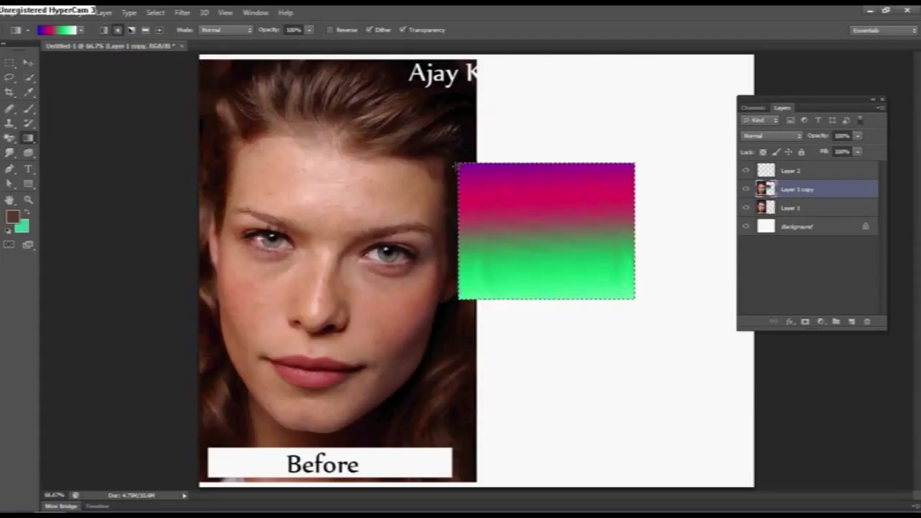
left_click_drag(537, 216, 646, 301)
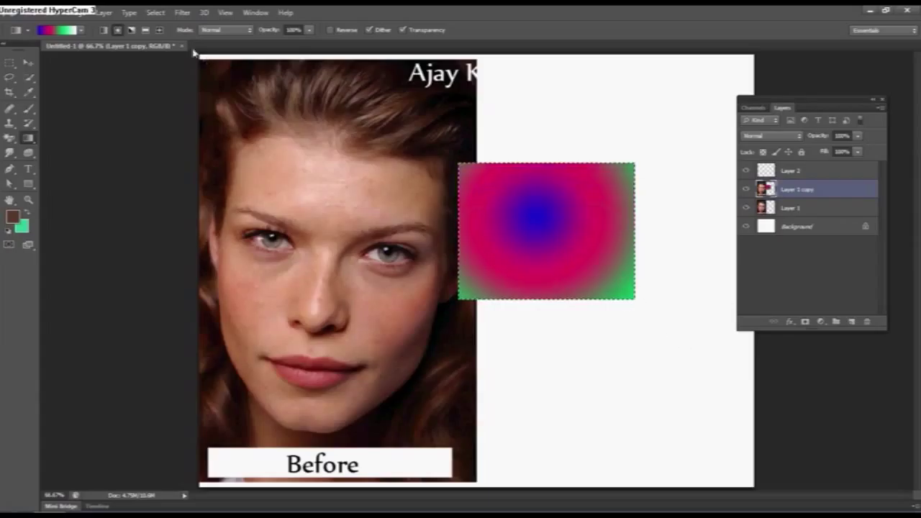
Refill the selection with angle, reflected and finally diamond gradient styles
left_click(132, 29)
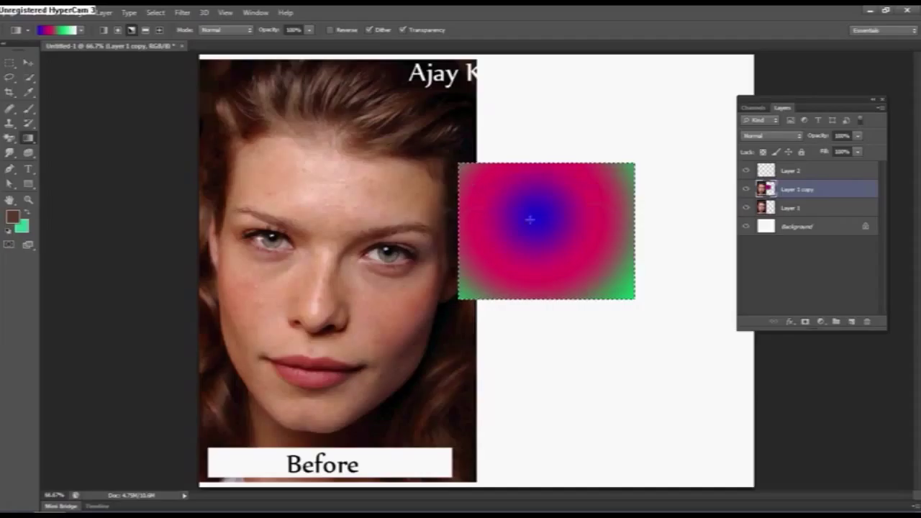
left_click_drag(556, 246, 692, 333)
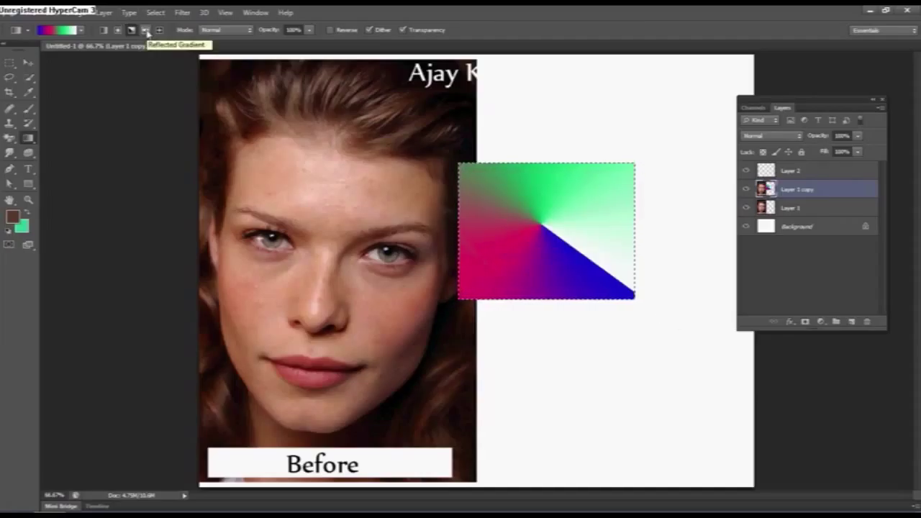
left_click(146, 31)
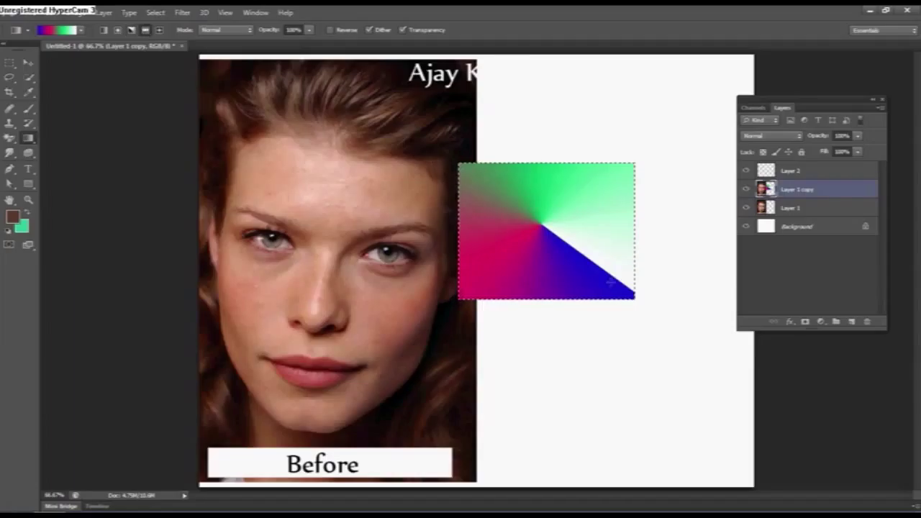
left_click_drag(693, 339, 450, 136)
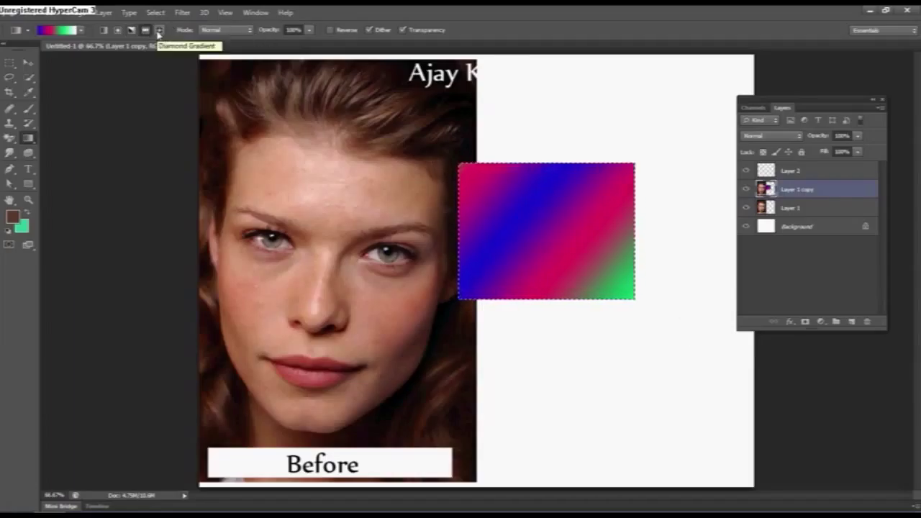
left_click(158, 31)
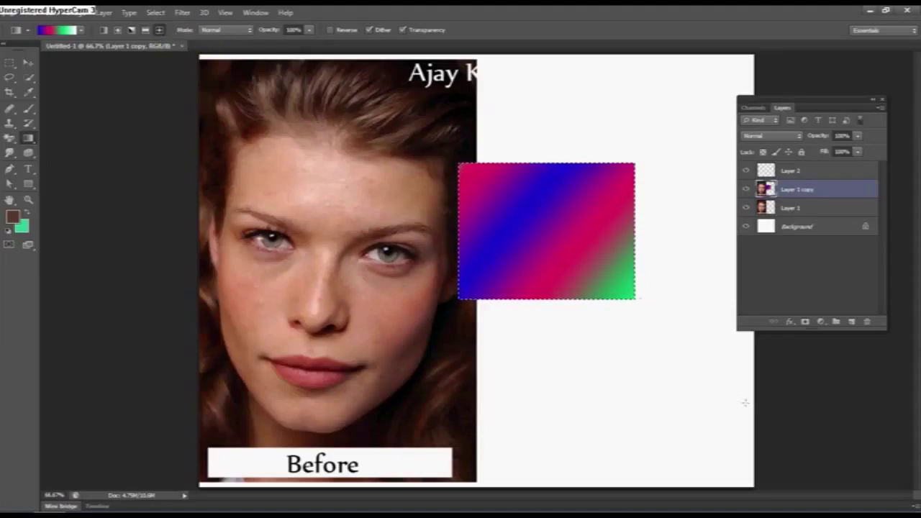
left_click_drag(565, 223, 738, 382)
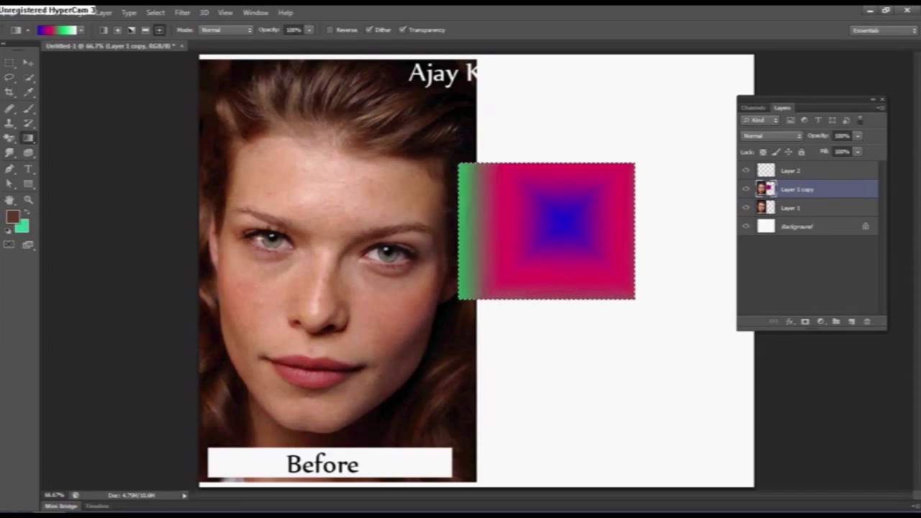
key("v")
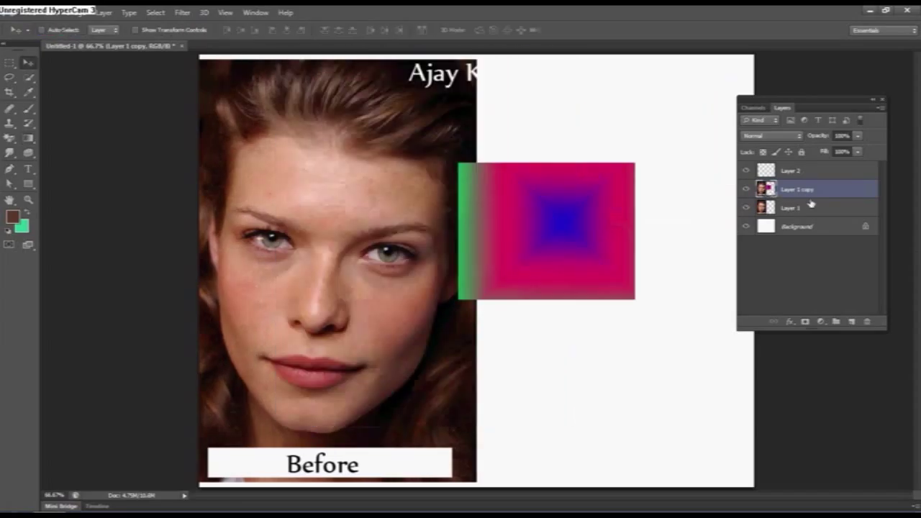
Undo the gradient fill, duplicate Layer 1, and add an empty new layer
key("ctrl+alt+z")
key("ctrl+alt+z")
key("ctrl+alt+z")
key("ctrl+alt+z")
key("ctrl+alt+z")
key("ctrl+alt+z")
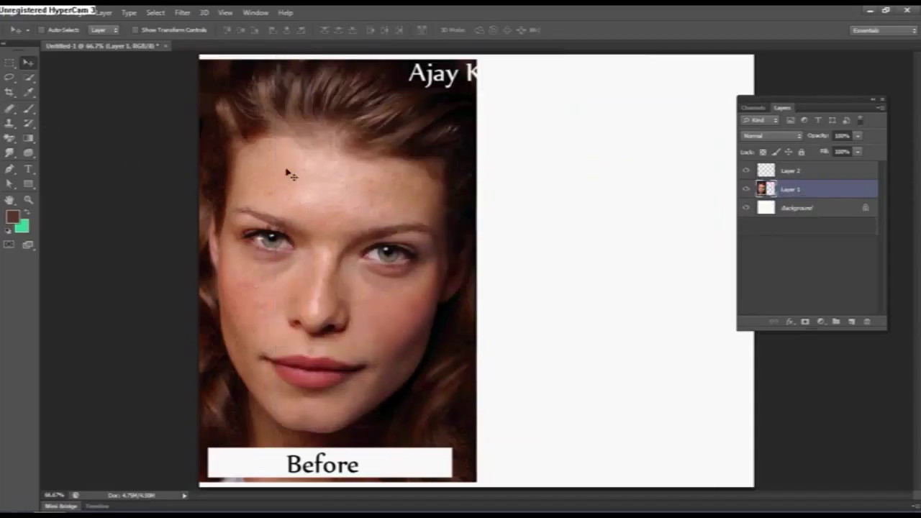
key("ctrl+j")
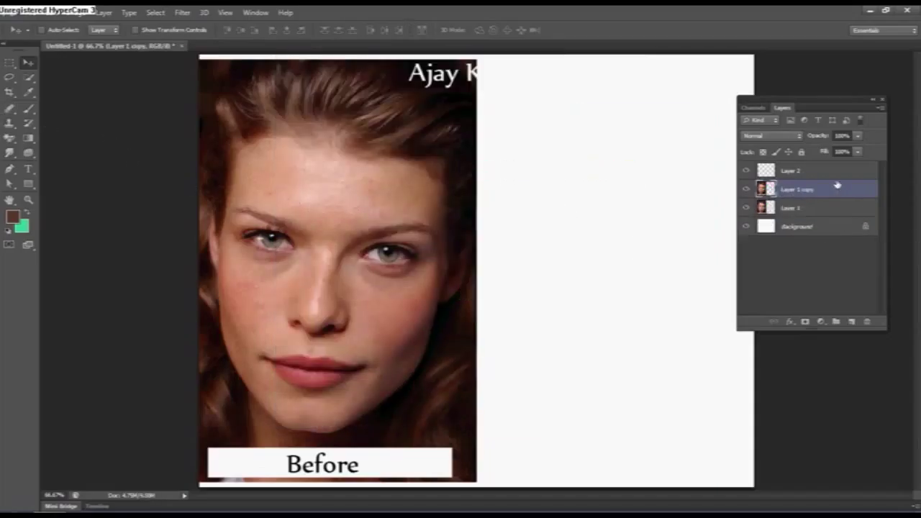
left_click(852, 322)
left_click_drag(28, 138, 57, 144)
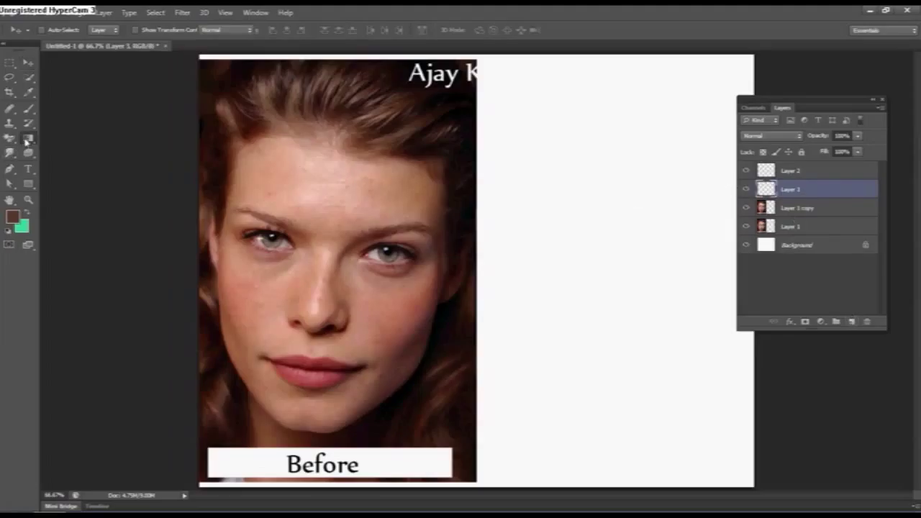
left_click(58, 146)
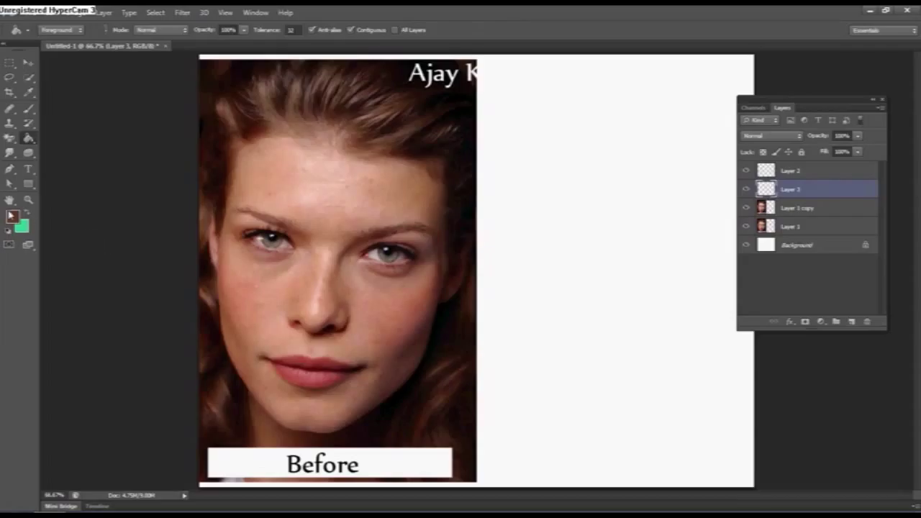
Set the foreground to yellow #eeea37, test a Paint Bucket fill, then undo it
left_click(13, 219)
left_click(117, 99)
left_click(155, 96)
left_click_drag(204, 172, 204, 205)
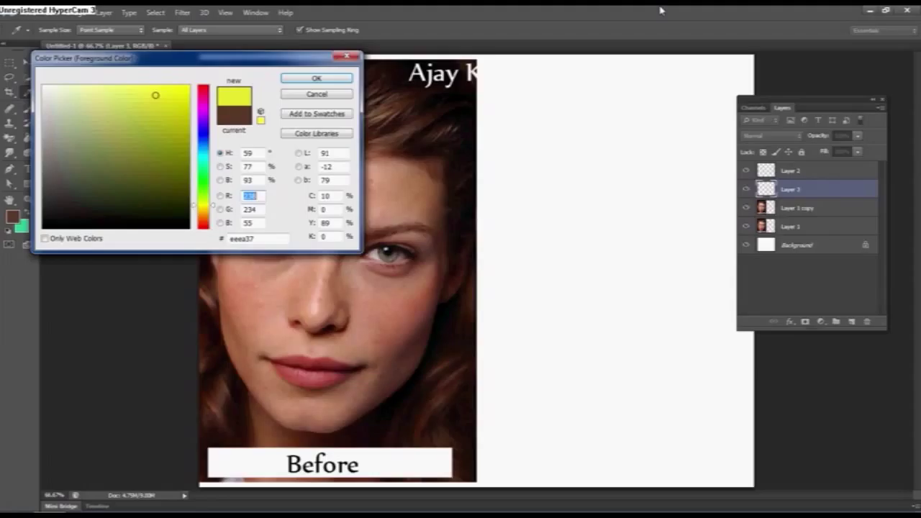
left_click(315, 80)
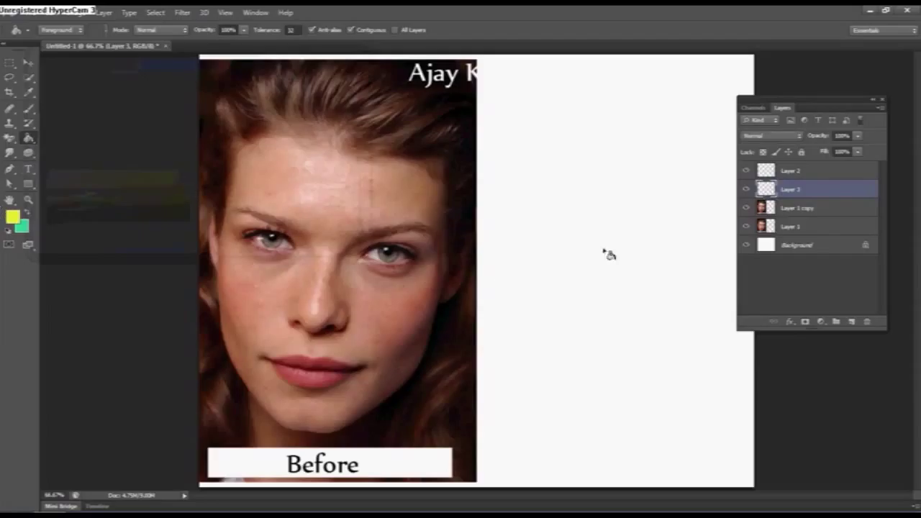
left_click(599, 239)
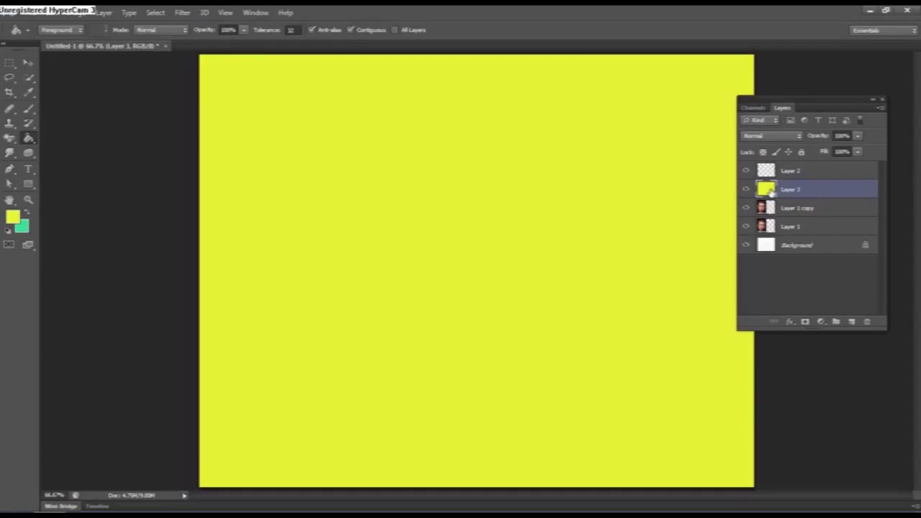
key("ctrl+z")
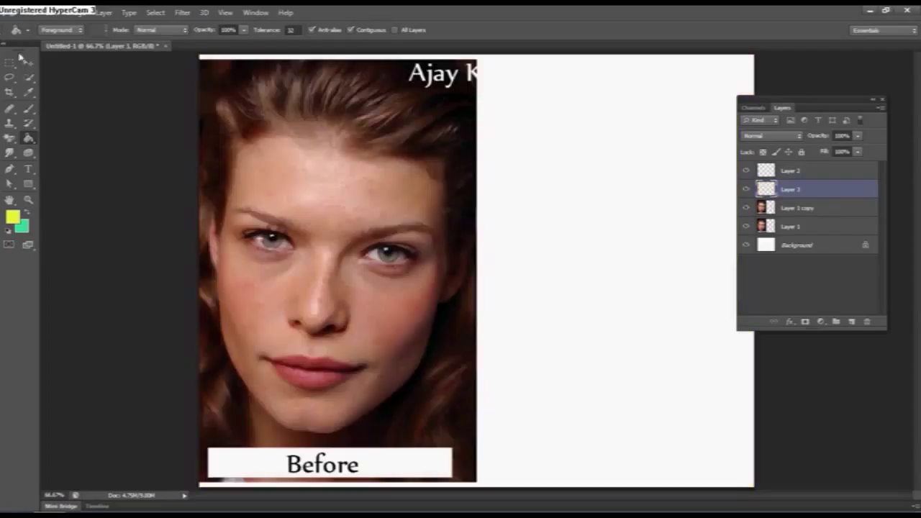
Fill a rectangle right of the portrait with green on Layer 3 and deselect
left_click(10, 62)
left_click_drag(537, 170, 671, 314)
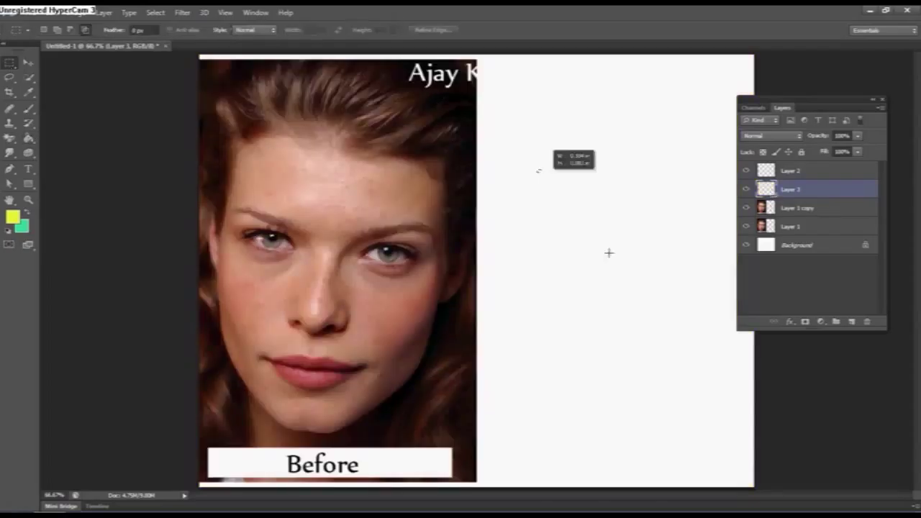
left_click(29, 138)
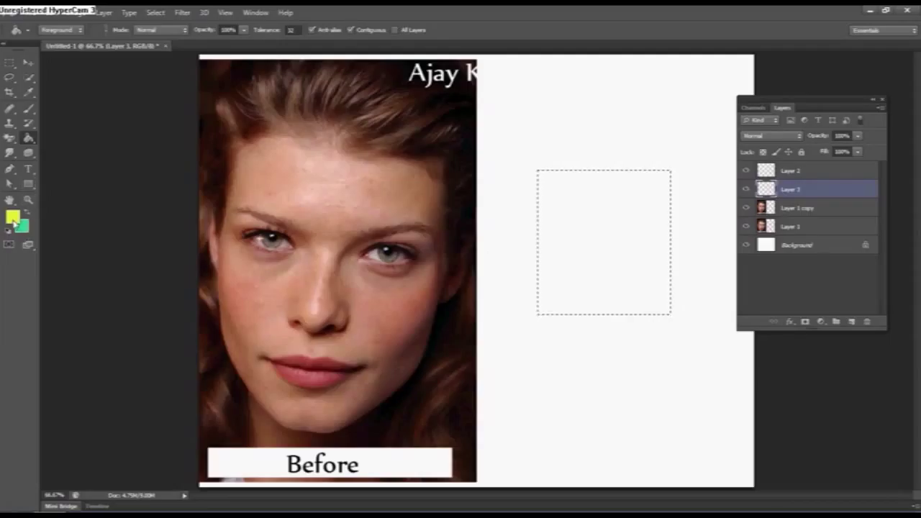
key("x")
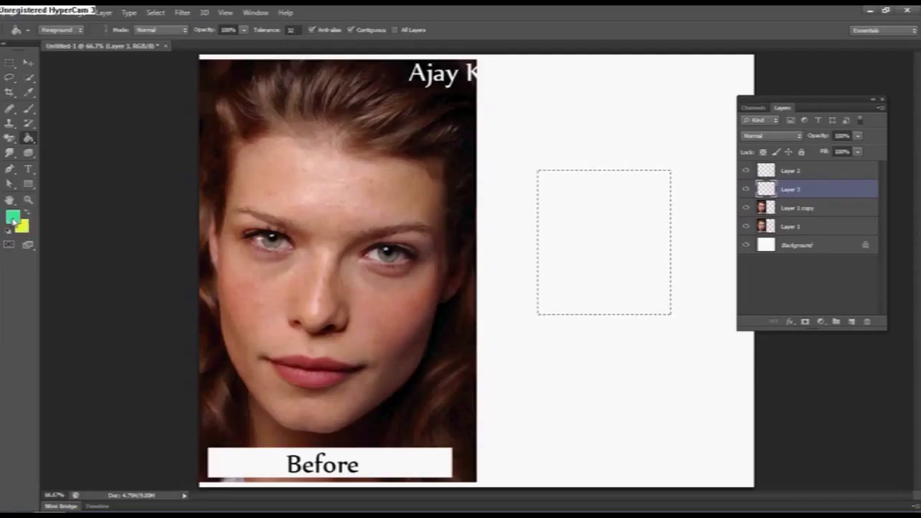
left_click(561, 231)
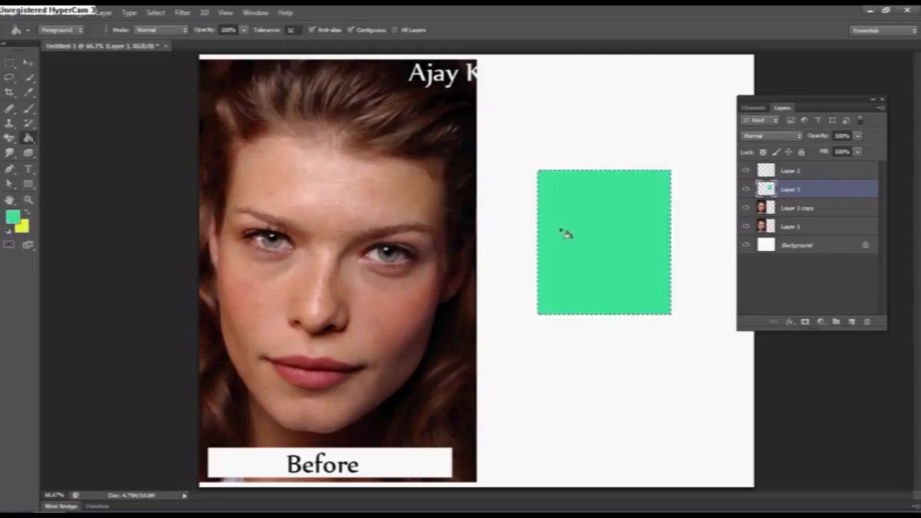
key("ctrl+d")
Glance at the 3D Material Drop tool and 3D menu, then ready Blur on Layer 1 copy
right_click(30, 142)
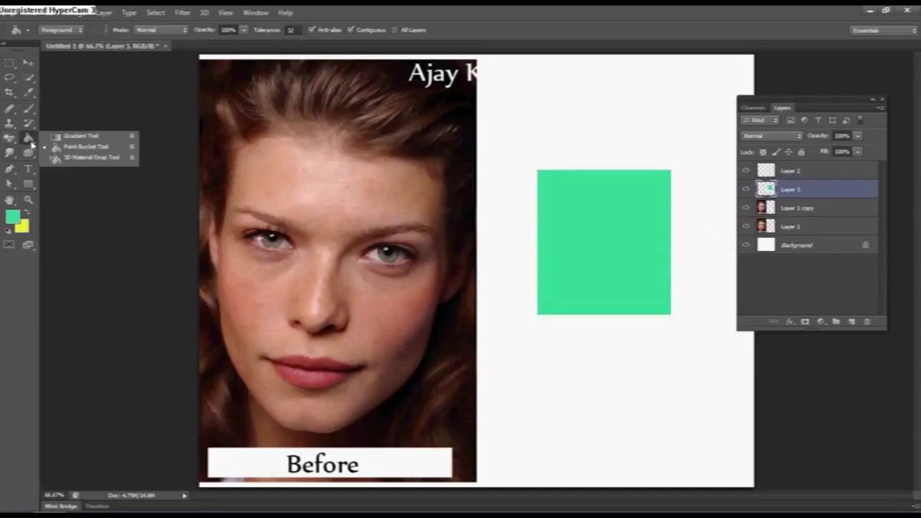
left_click(68, 164)
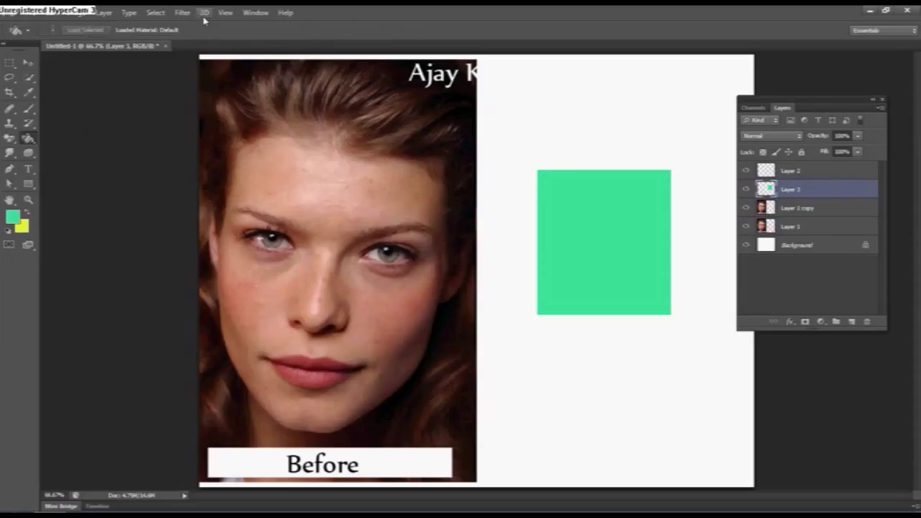
left_click(204, 14)
left_click(204, 14)
left_click(204, 15)
left_click(40, 122)
left_click(10, 153)
left_click(51, 155)
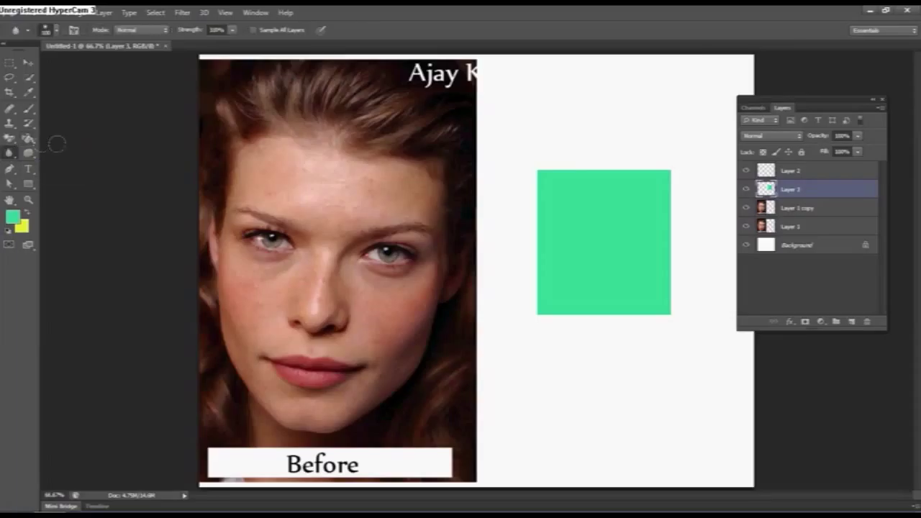
left_click(772, 208)
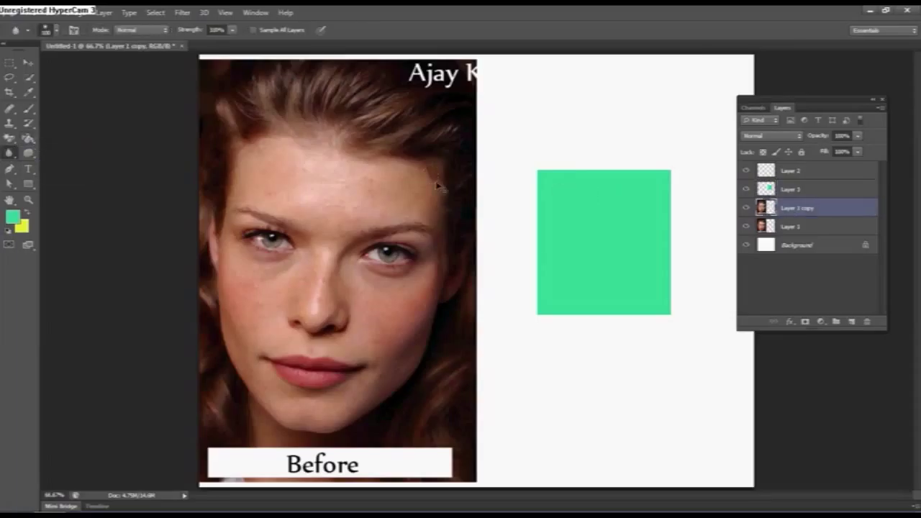
Zoom in and blur-soften the forehead skin on Layer 1 copy
scroll(287, 173, "up", 2)
scroll(306, 180, "up", 1)
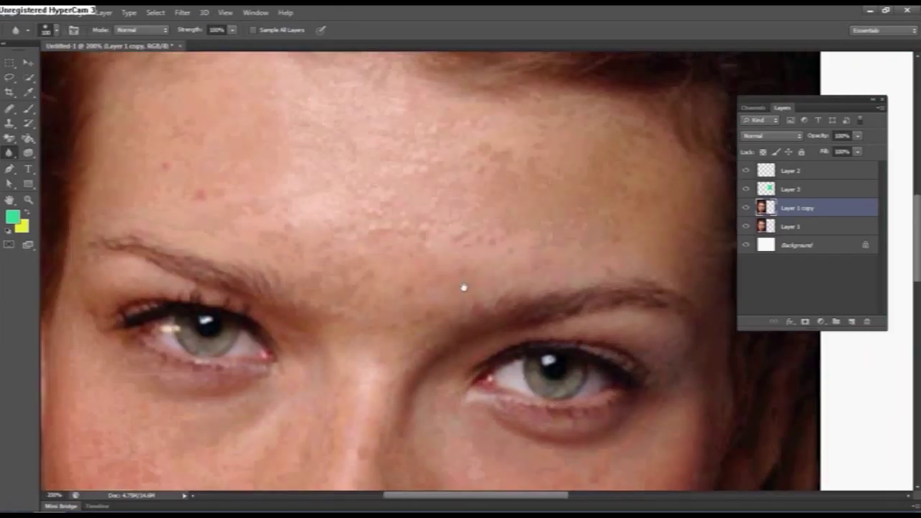
left_click_drag(453, 140, 443, 129)
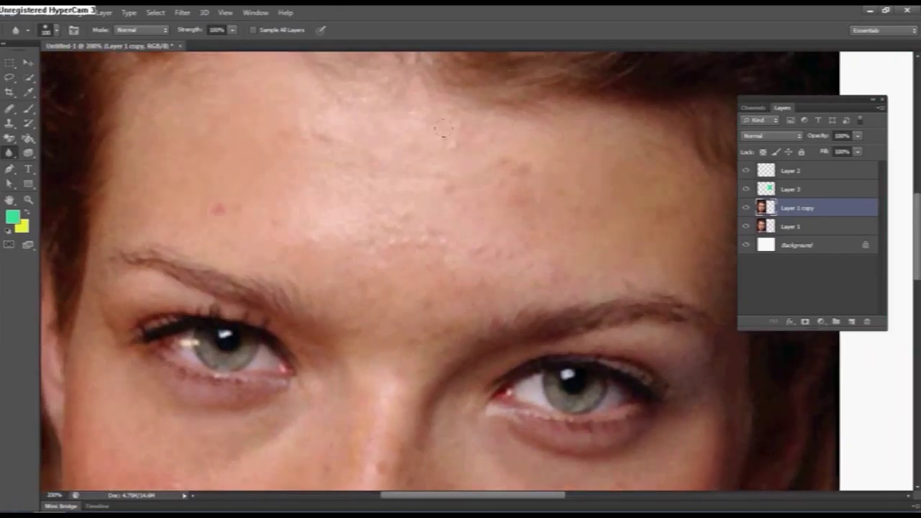
mouse_move(449, 209)
left_mouse_down()
mouse_move(455, 259)
mouse_move(333, 216)
left_mouse_up()
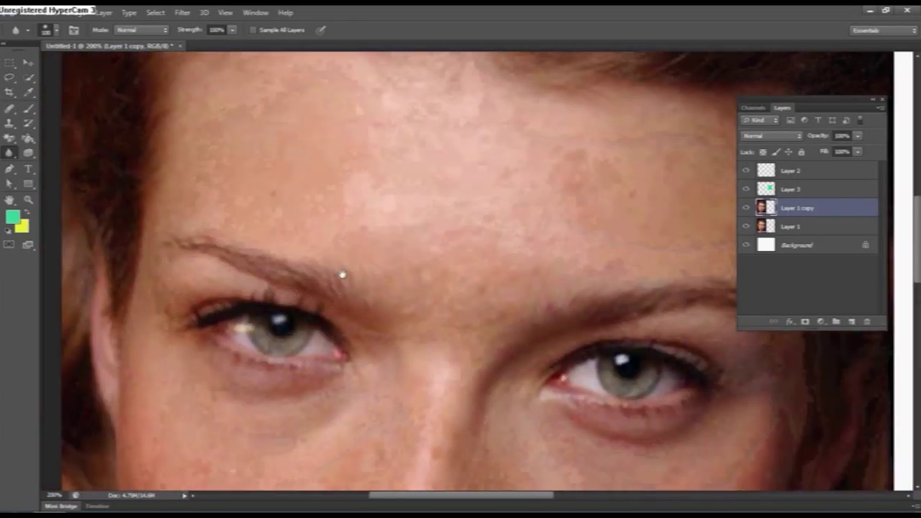
left_click_drag(342, 275, 410, 166)
scroll(372, 232, "down", 3)
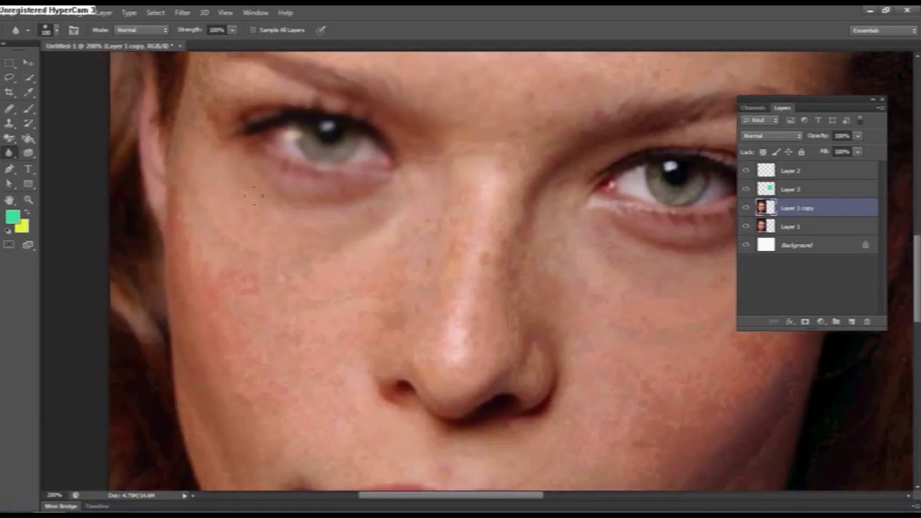
left_click_drag(397, 282, 389, 245)
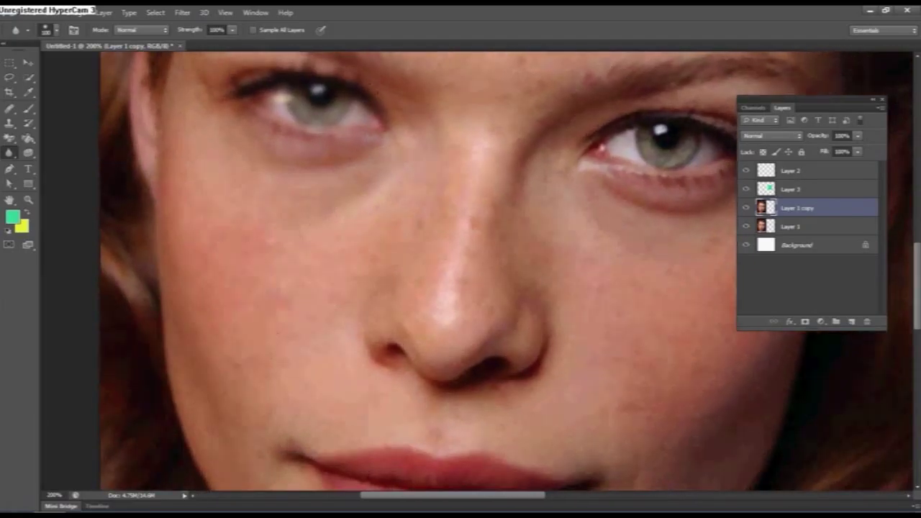
scroll(512, 339, "up", 3)
scroll(512, 339, "right", 3)
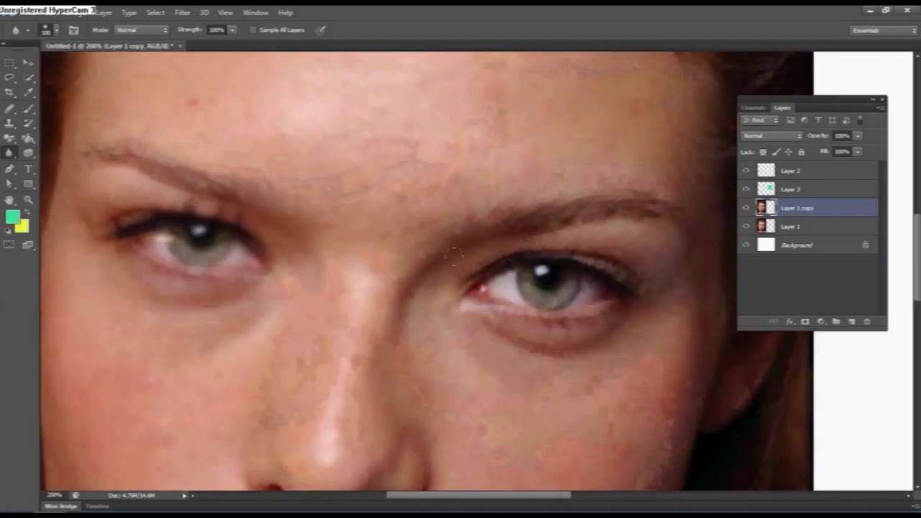
Compare the blurred copy with the original, merge it down, and duplicate Layer 1 afresh
left_click(746, 208)
left_click(745, 208)
left_click(745, 208)
left_click(746, 208)
key("ctrl+e")
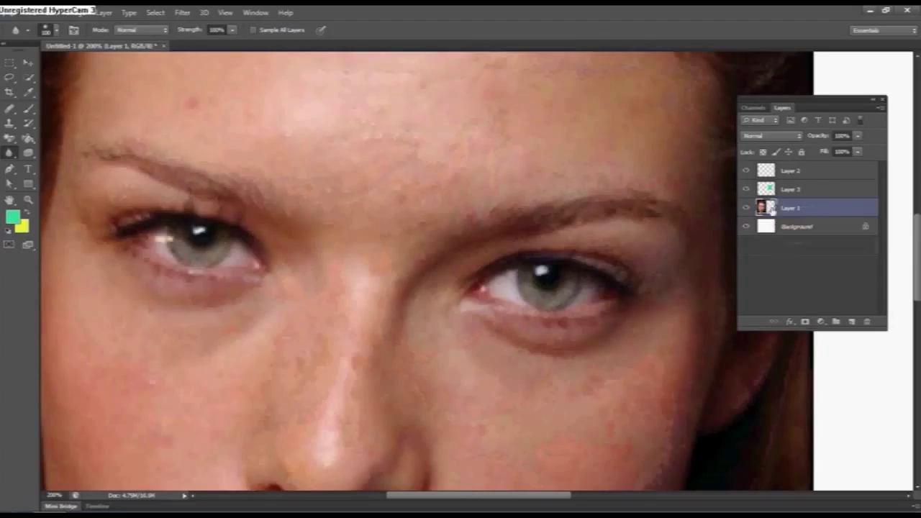
key("ctrl+j")
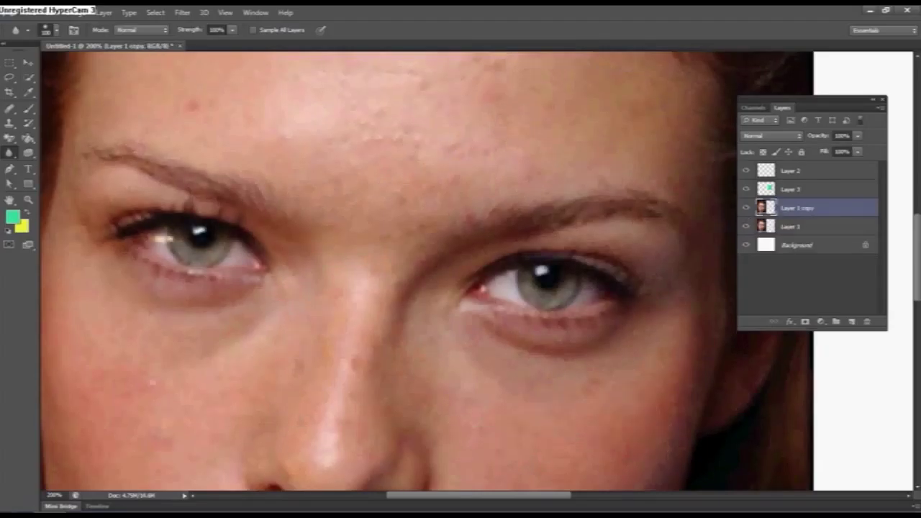
right_click(9, 154)
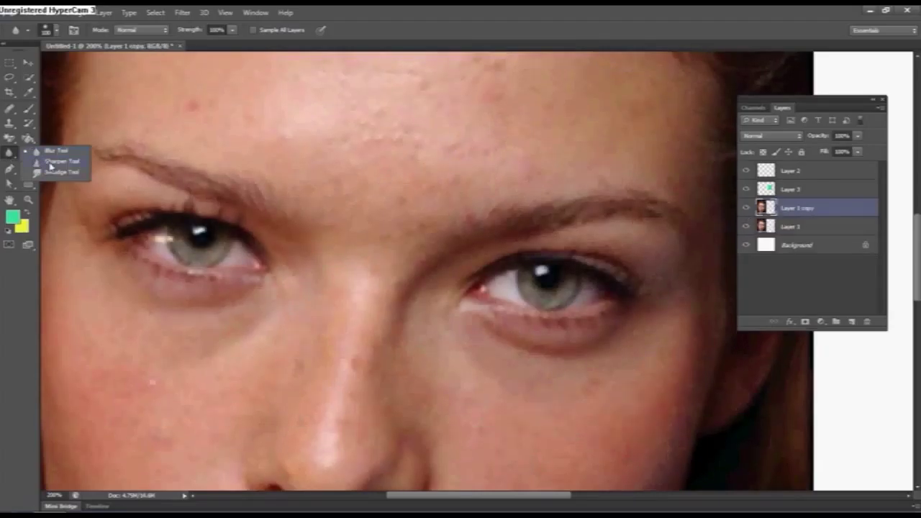
Sharpen the left eye's lower lashline with the Sharpen tool at 54% strength
left_click(41, 161)
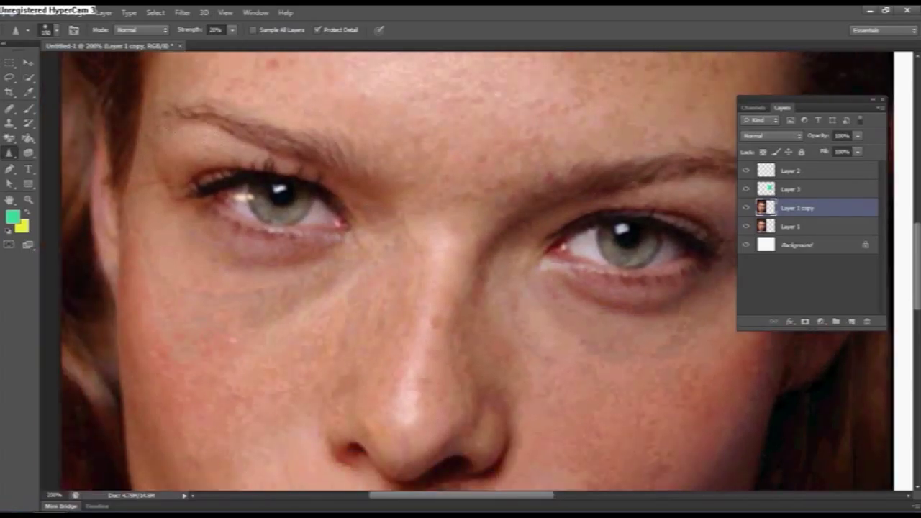
left_click_drag(206, 229, 260, 270)
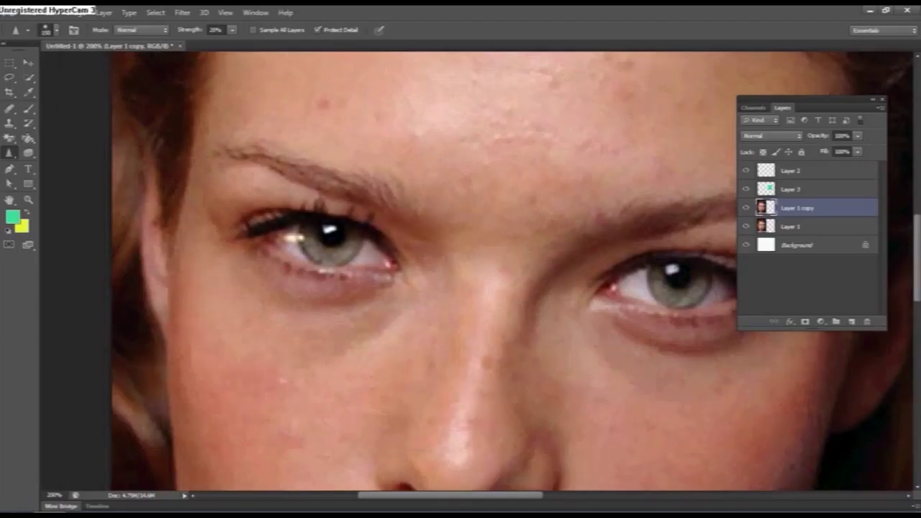
left_click_drag(192, 30, 210, 34)
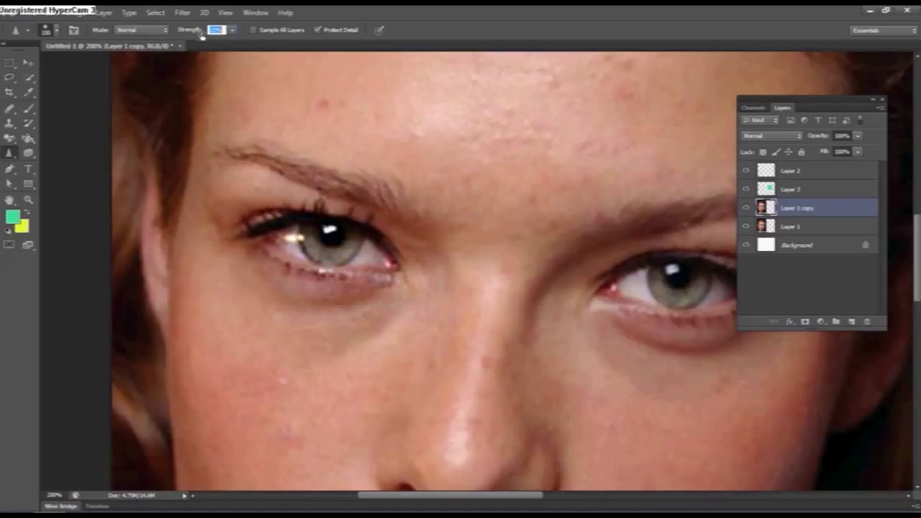
mouse_move(273, 232)
left_mouse_down()
mouse_move(288, 268)
mouse_move(388, 268)
left_mouse_up()
Toggle the sharpened copy to compare, then delete it and duplicate Layer 1 afresh
left_click(746, 208)
left_click(746, 208)
left_click(747, 209)
left_click(747, 208)
left_click(747, 209)
left_click(746, 209)
left_click(746, 209)
left_click(746, 209)
left_click(746, 209)
left_click(746, 208)
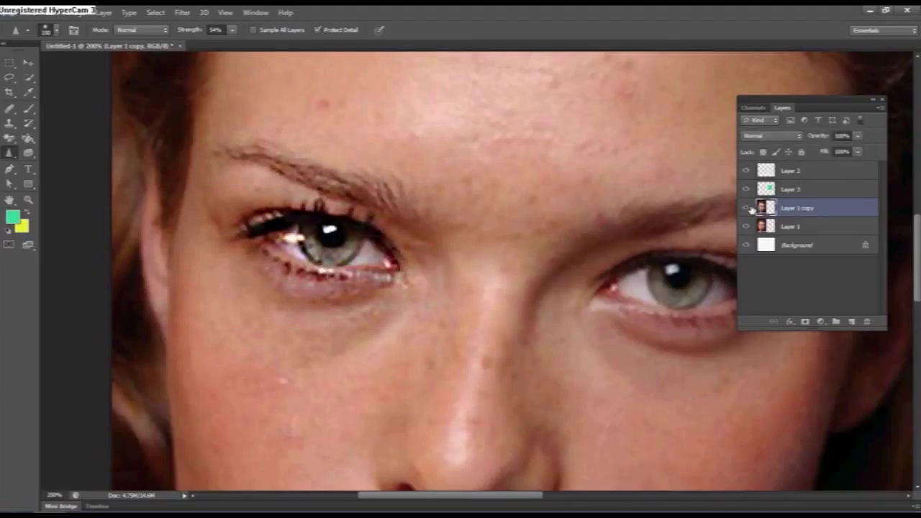
key("Delete")
key("ctrl+j")
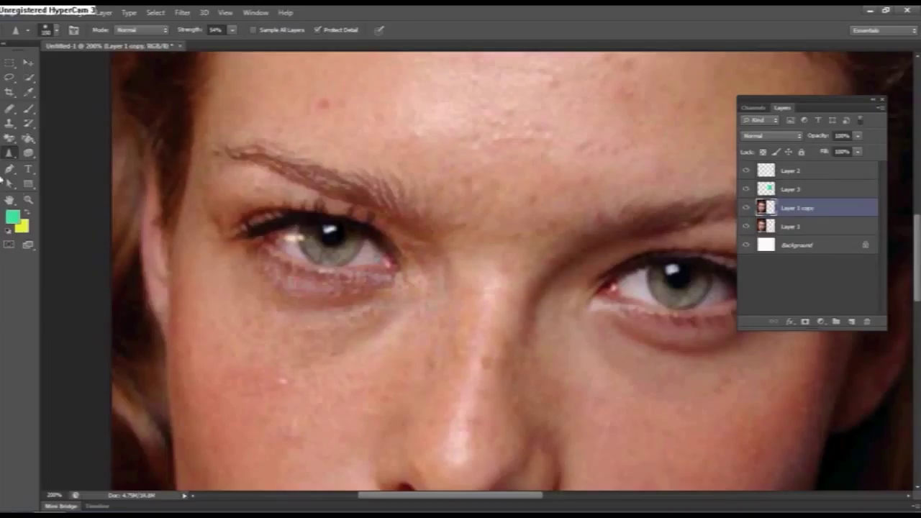
right_click(16, 157)
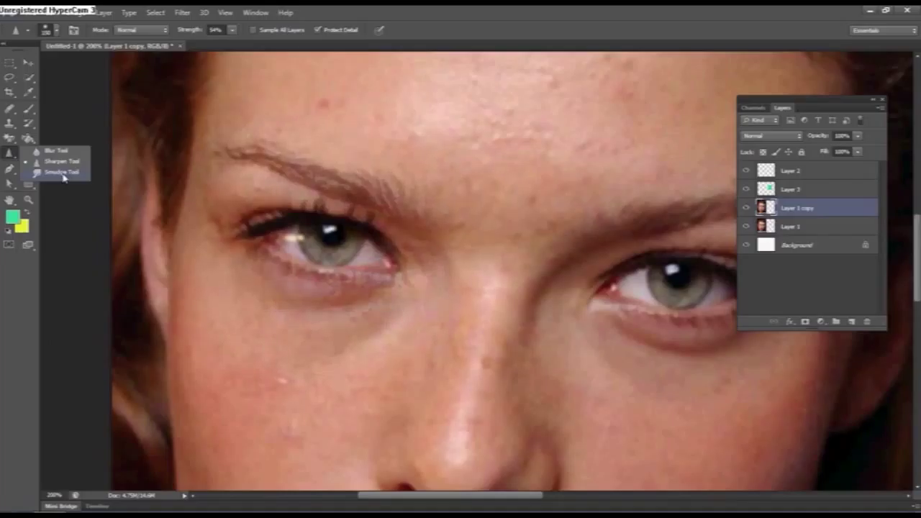
After a brief smudge stroke, sample a skin tone from the face as the brush colour
left_click(62, 172)
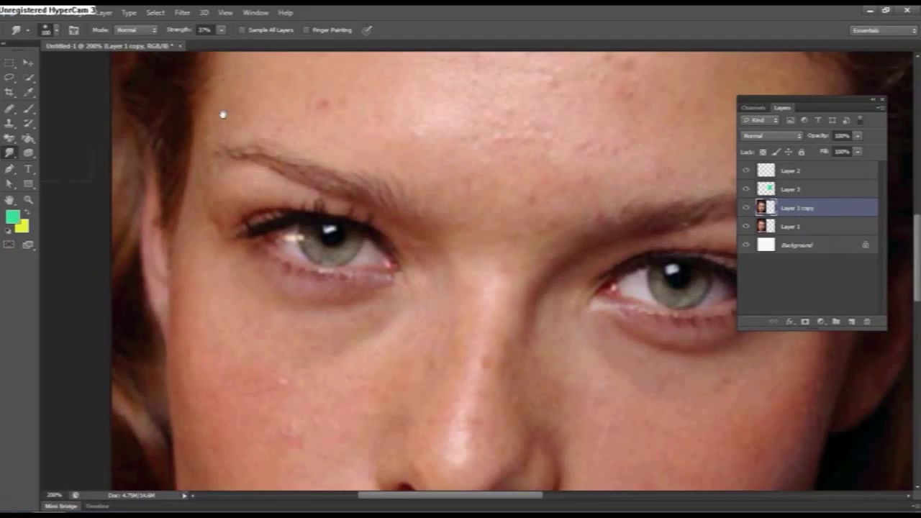
left_click_drag(224, 114, 238, 135)
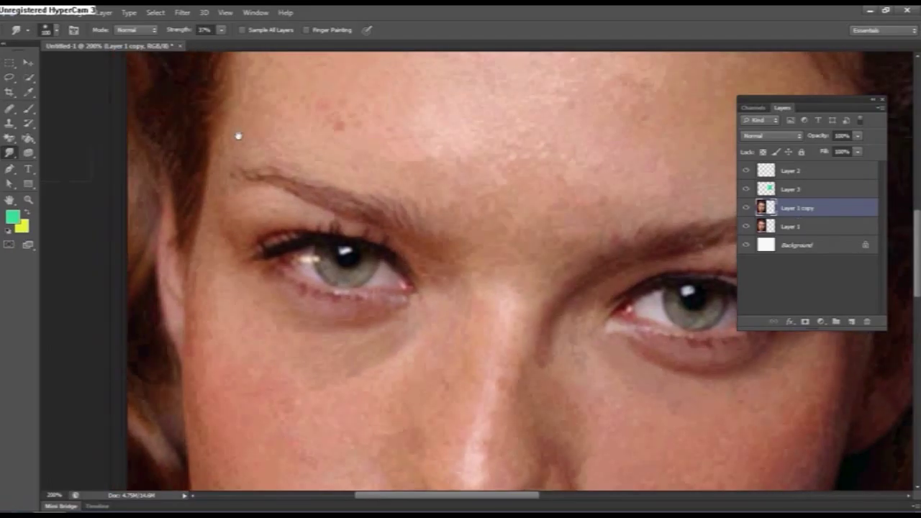
left_click(29, 108)
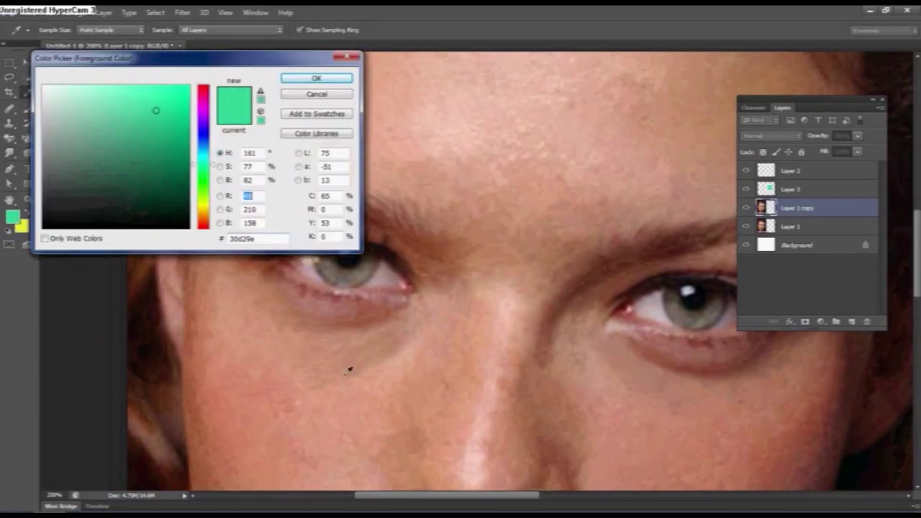
left_click(420, 381)
left_click(315, 80)
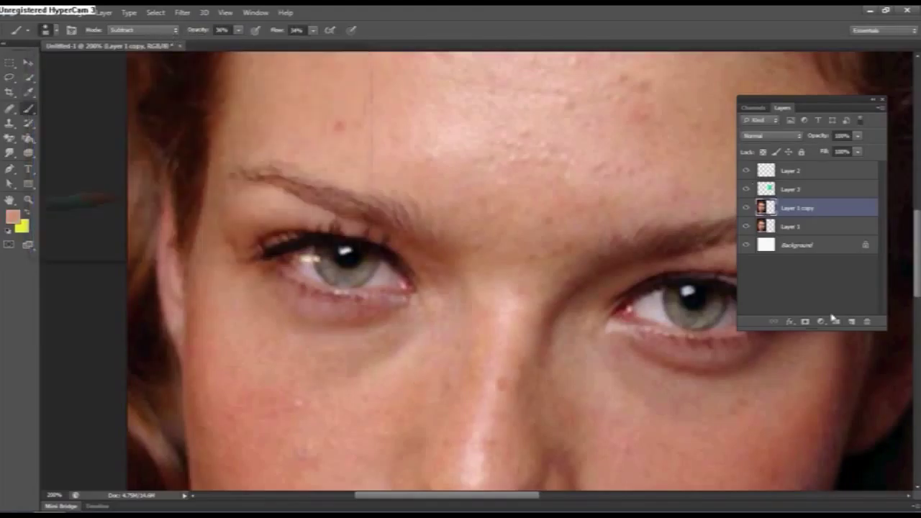
On a new empty layer, paint skin tone over the forehead, undoing part of it
left_click(852, 322)
mouse_move(344, 112)
left_mouse_down()
mouse_move(535, 164)
mouse_move(446, 173)
mouse_move(356, 155)
left_mouse_up()
key("ctrl+z")
Smudge the forehead skin smooth with the Smudge Tool at 20% strength
left_click(11, 154)
left_click(12, 157)
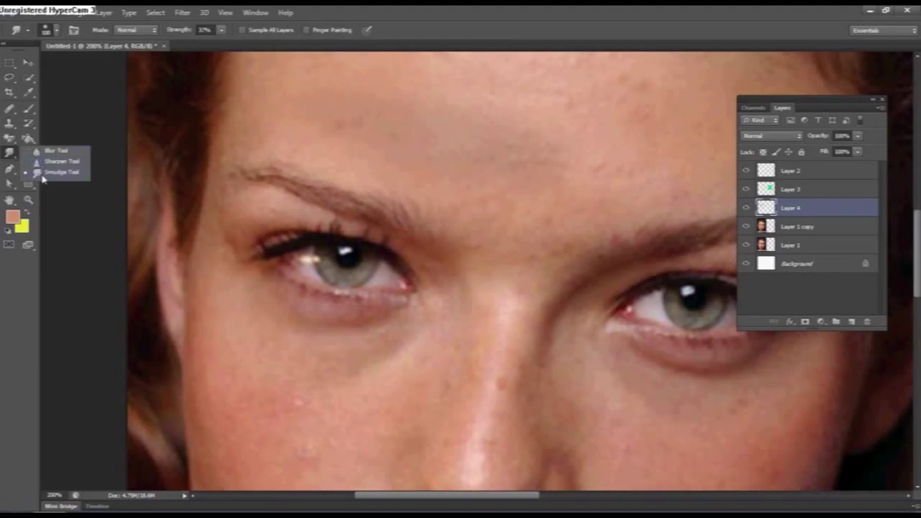
left_click(42, 176)
left_click(177, 35)
type("20")
left_click_drag(538, 203, 434, 199)
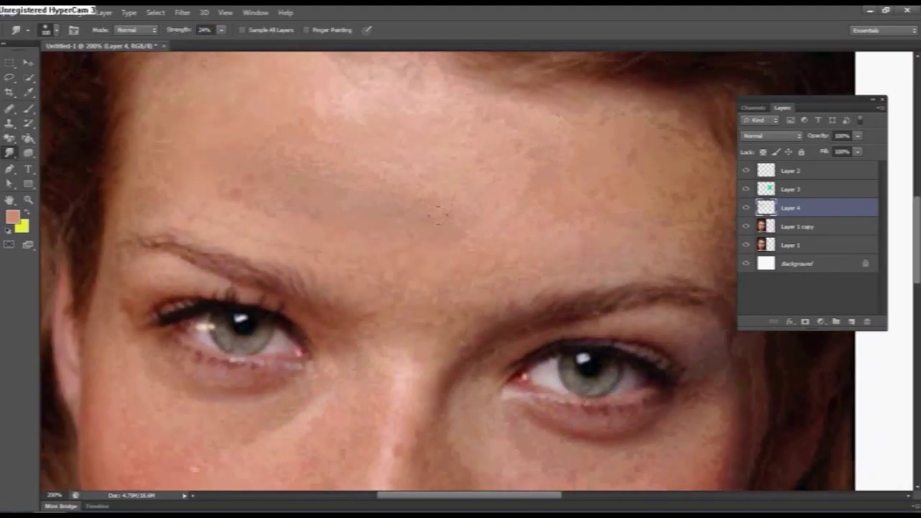
left_click_drag(317, 163, 396, 236)
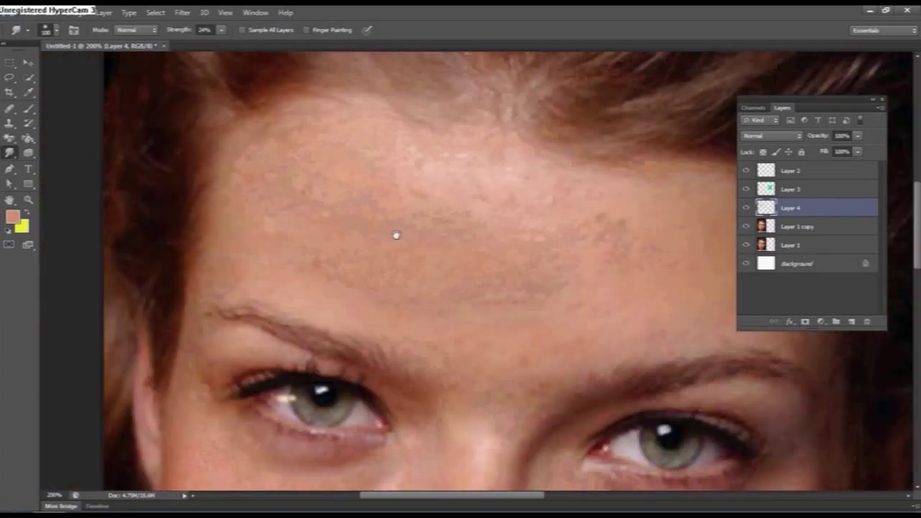
left_click_drag(387, 171, 403, 225)
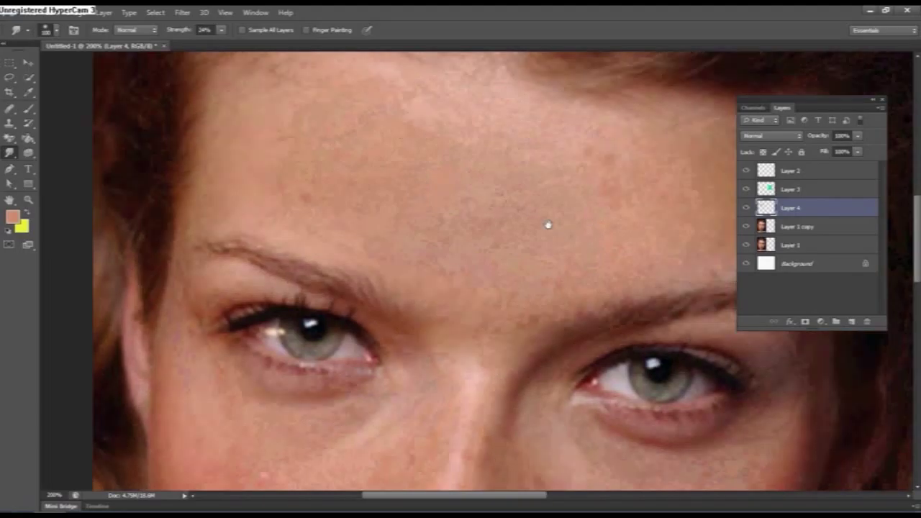
Delete the temporary layer holding the forehead paint and smudges, and recentre the face
key("Delete")
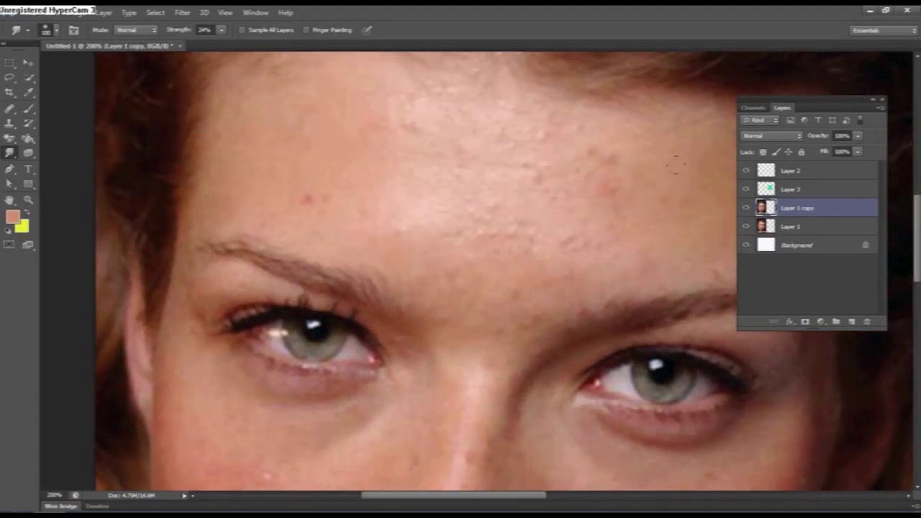
left_click_drag(280, 240, 309, 154)
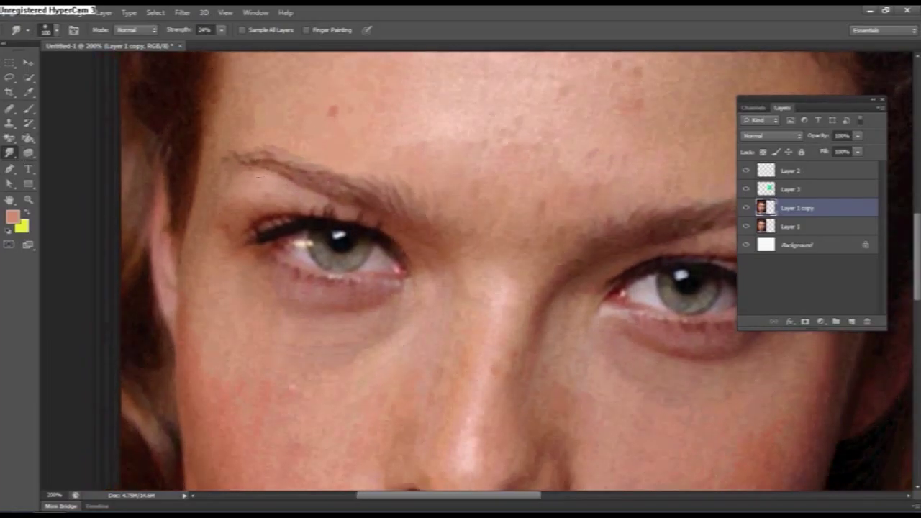
left_click_drag(295, 206, 304, 229)
left_click(29, 153)
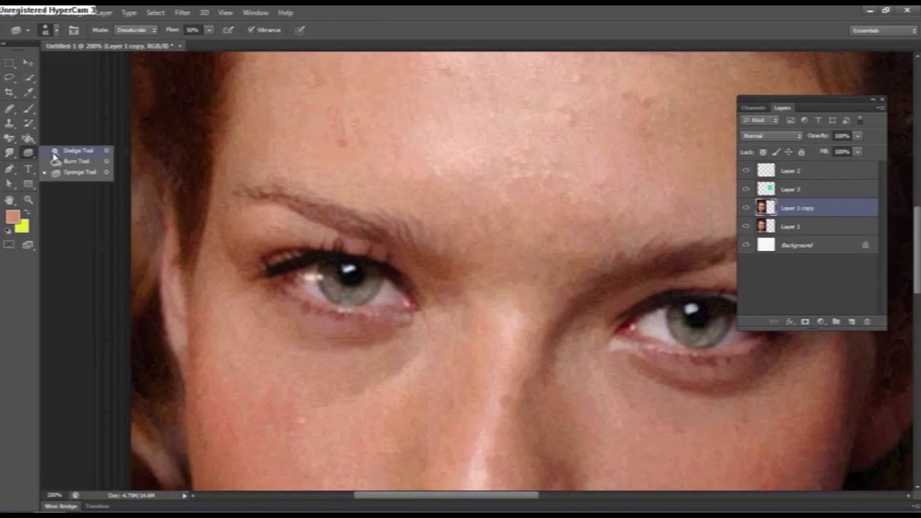
Dodge the skin between and under the eyes, then zoom out to see the whole face
left_click(56, 151)
left_click_drag(666, 288, 591, 239)
left_click_drag(375, 267, 311, 303)
key("ctrl+minus")
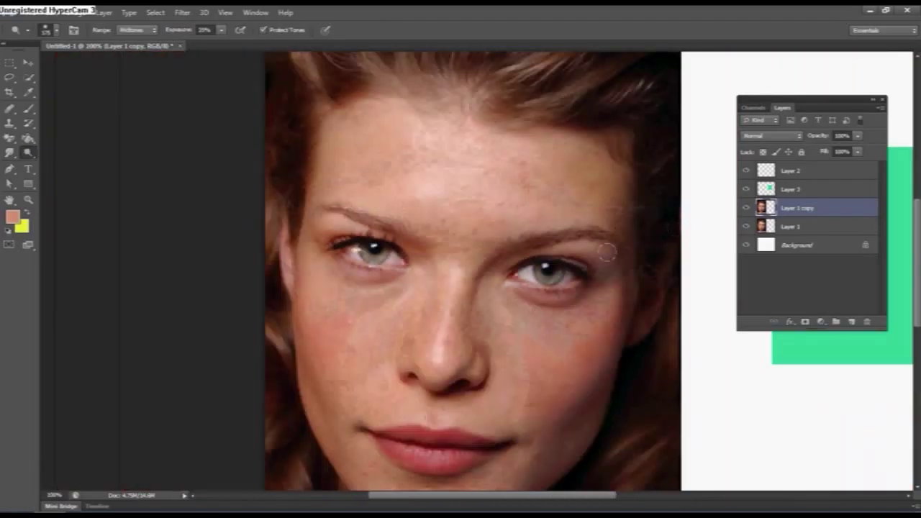
Brighten the forehead, cheeks, nose and eye area with further Dodge strokes
right_click(28, 160)
left_click(27, 158)
right_click(31, 157)
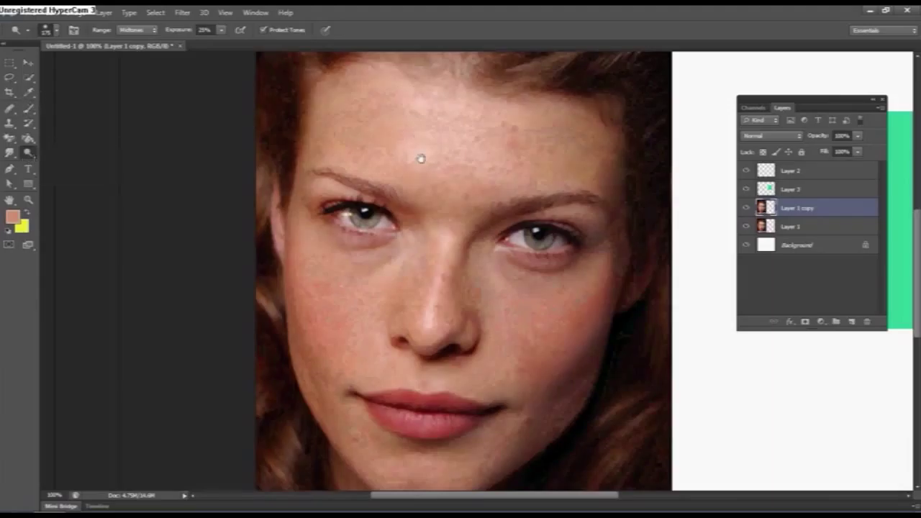
left_click_drag(419, 156, 401, 175)
mouse_move(339, 144)
left_mouse_down()
mouse_move(488, 341)
mouse_move(516, 257)
mouse_move(554, 283)
mouse_move(496, 414)
mouse_move(349, 358)
mouse_move(417, 267)
mouse_move(432, 360)
mouse_move(442, 359)
left_mouse_up()
mouse_move(324, 209)
left_mouse_down()
mouse_move(291, 344)
mouse_move(367, 425)
mouse_move(432, 460)
mouse_move(504, 238)
mouse_move(454, 116)
left_mouse_up()
Toggle the dodged copy layer's visibility repeatedly to compare it with the original
left_click(746, 208)
left_click(746, 208)
left_click(745, 208)
left_click(746, 208)
left_click(746, 208)
left_click(746, 208)
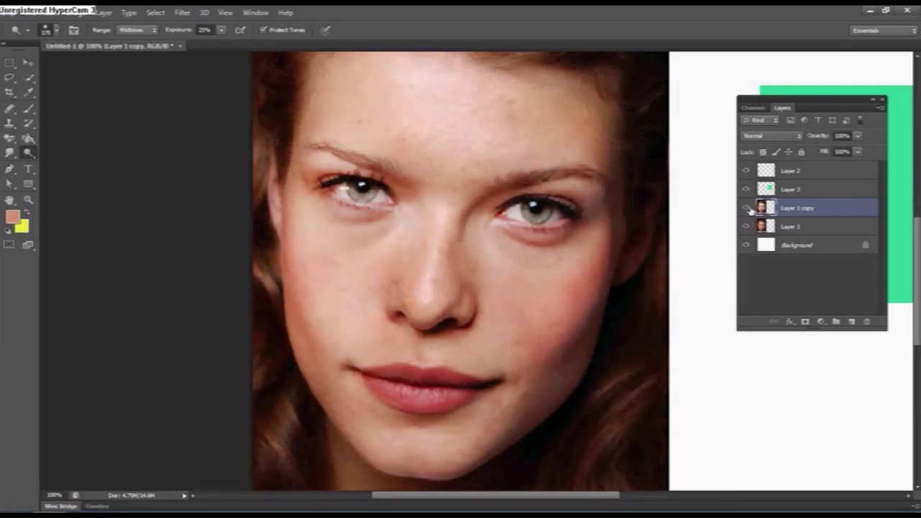
left_click(746, 208)
left_click(745, 208)
Replace the dodged copy with a fresh Ctrl+J duplicate of Layer 1
key("ctrl+e")
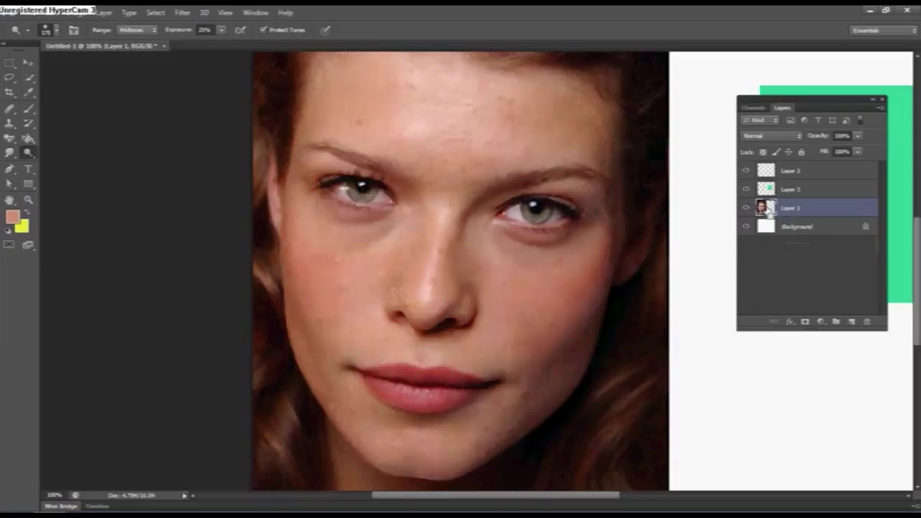
key("ctrl+j")
right_click(30, 155)
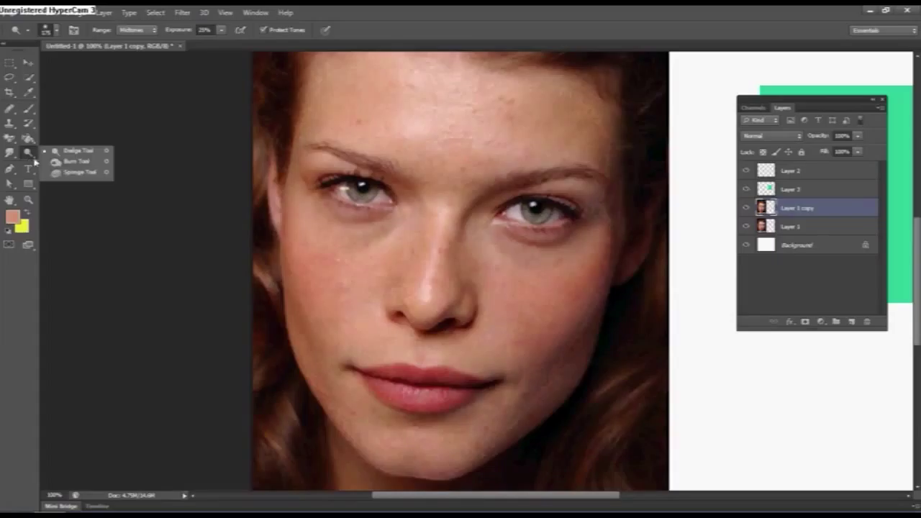
Darken the cheeks, forehead and chin with the Burn Tool as a test
left_click(78, 173)
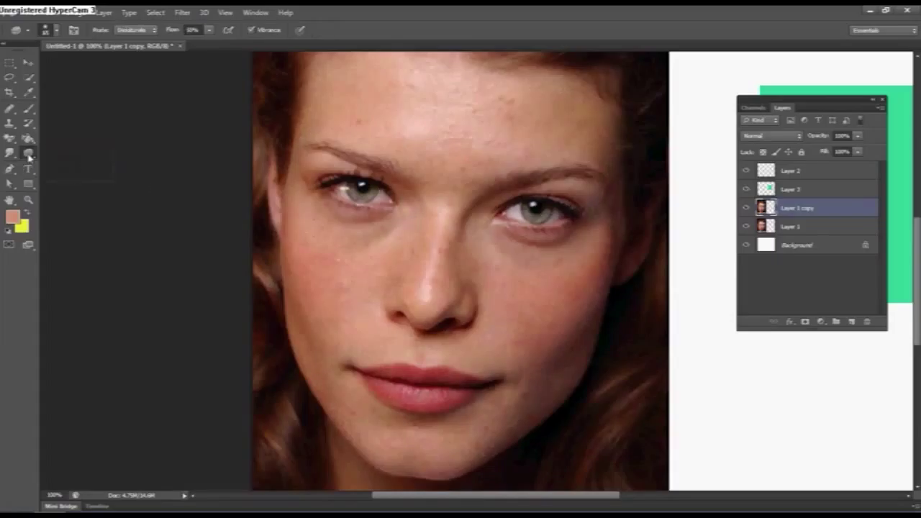
right_click(29, 157)
left_click(57, 153)
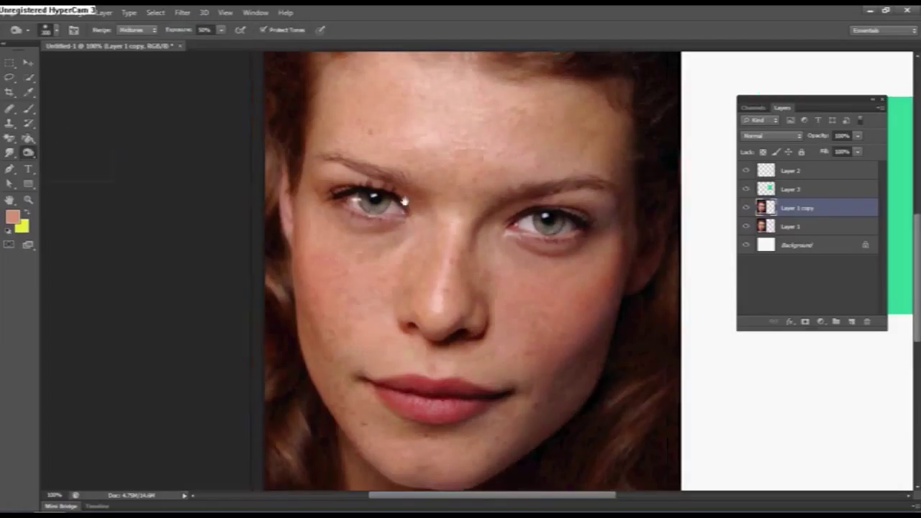
mouse_move(344, 85)
left_mouse_down()
mouse_move(353, 130)
mouse_move(335, 274)
mouse_move(360, 367)
mouse_move(430, 408)
left_mouse_up()
mouse_move(374, 389)
left_mouse_down()
mouse_move(526, 411)
mouse_move(608, 170)
left_mouse_up()
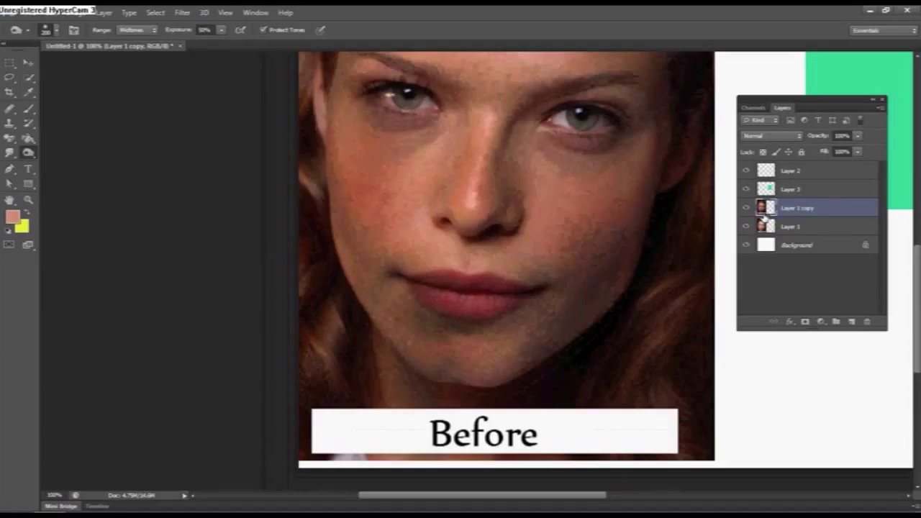
Discard the darkened copy and duplicate Layer 1 as a fresh copy
key("Delete")
key("ctrl+j")
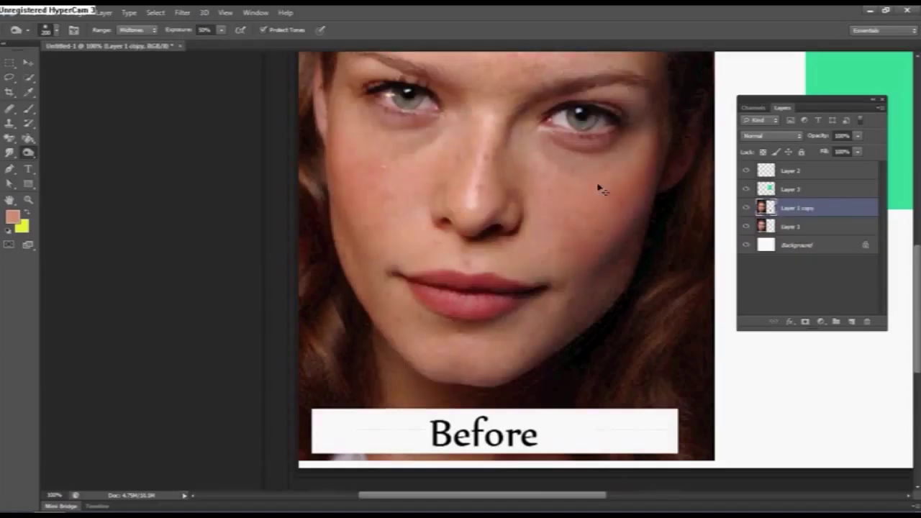
right_click(32, 157)
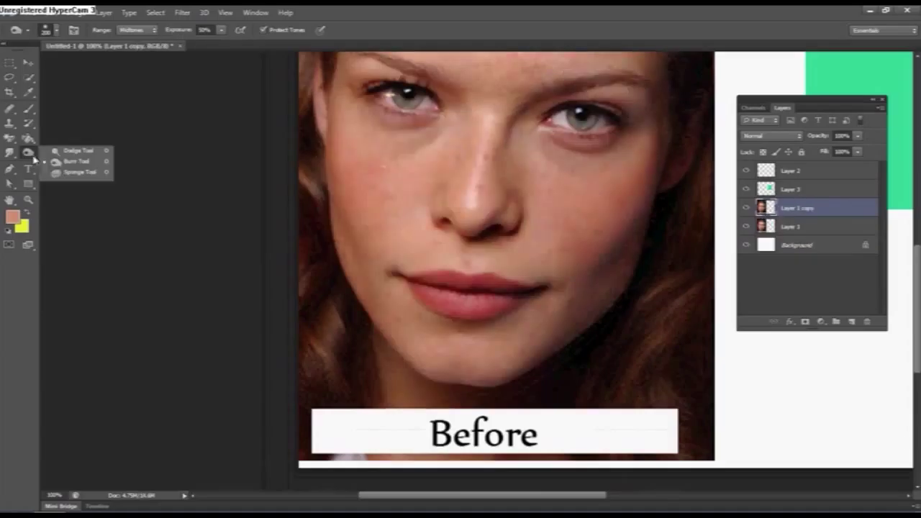
Desaturate the left cheek, nose bridge and between the eyes with the Sponge in Desaturate mode
left_click(80, 175)
scroll(432, 201, "up", 2)
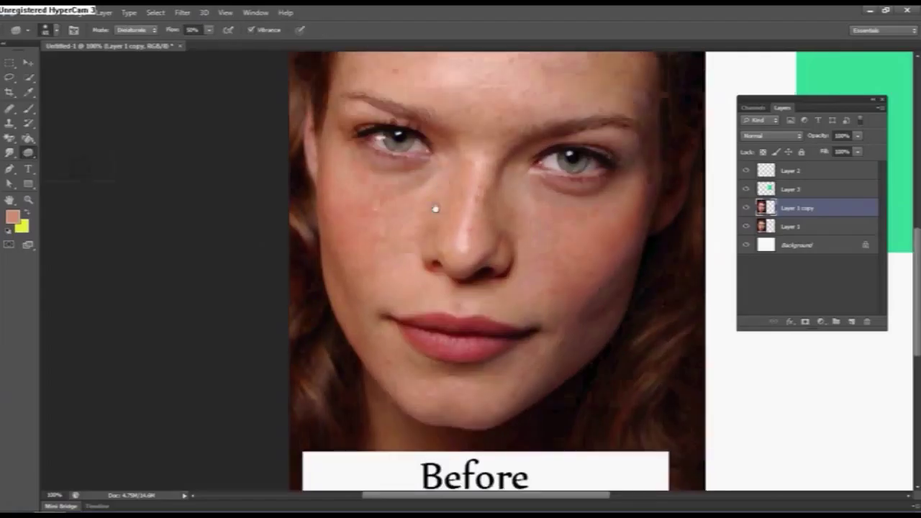
scroll(435, 205, "up", 1)
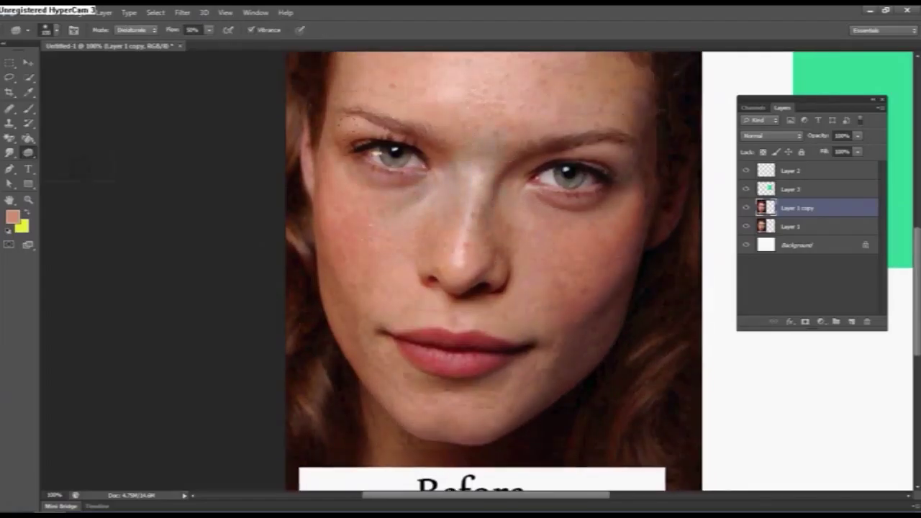
scroll(331, 185, "down", 2)
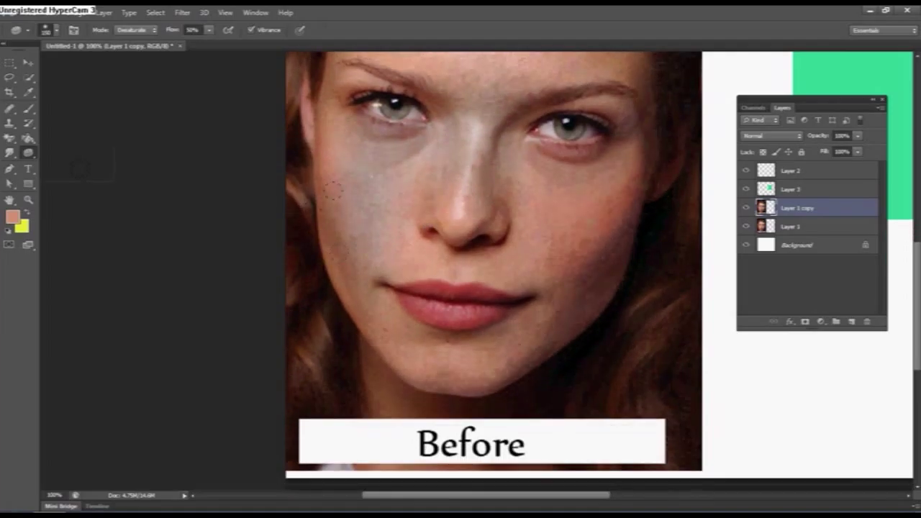
scroll(486, 310, "up", 1)
scroll(486, 310, "left", 1)
scroll(490, 299, "up", 2)
scroll(490, 298, "right", 2)
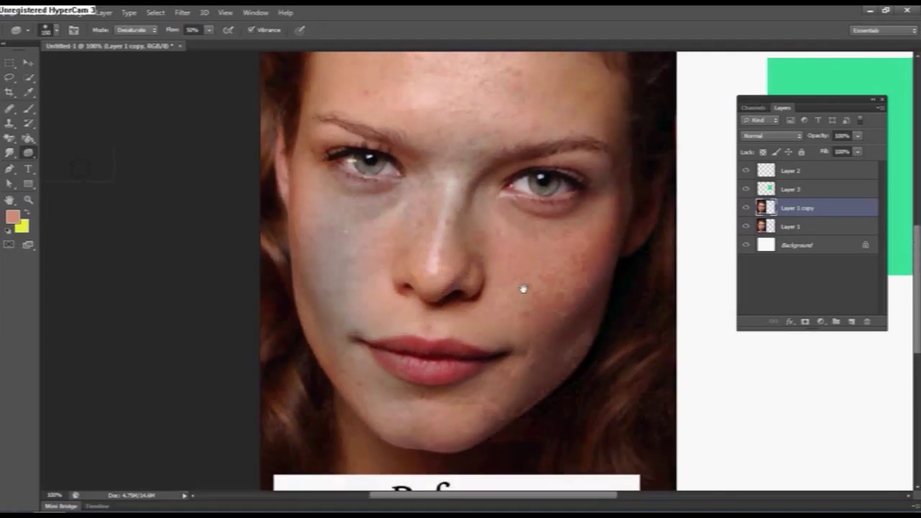
scroll(429, 223, "up", 4)
scroll(429, 223, "right", 2)
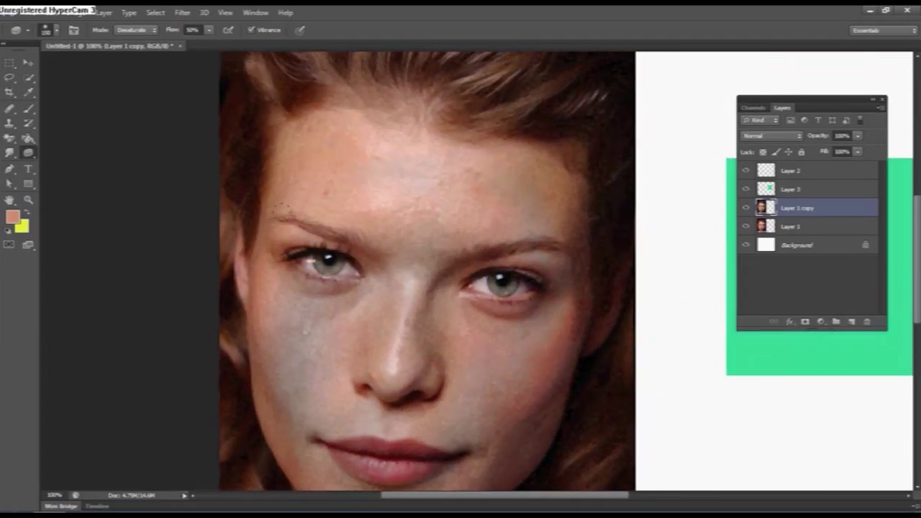
scroll(413, 180, "down", 1)
scroll(413, 181, "down", 4)
scroll(413, 181, "left", 3)
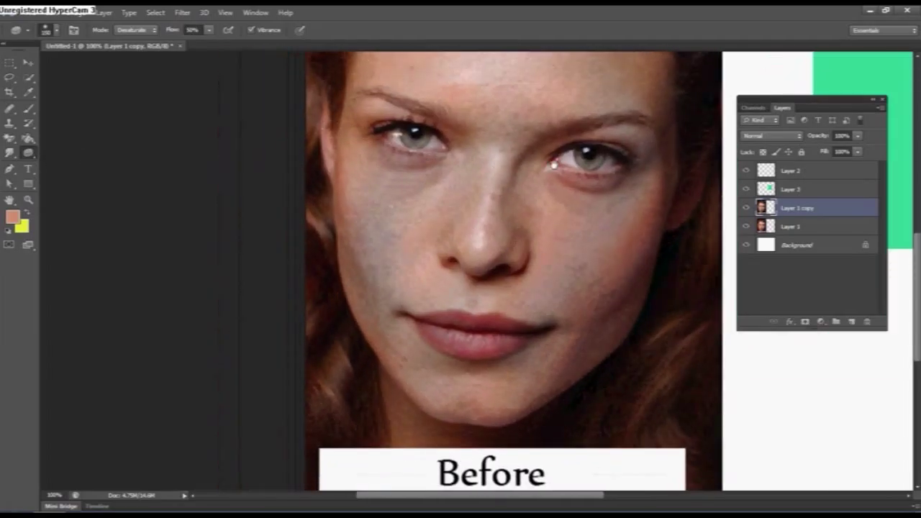
scroll(482, 271, "up", 5)
scroll(483, 271, "right", 3)
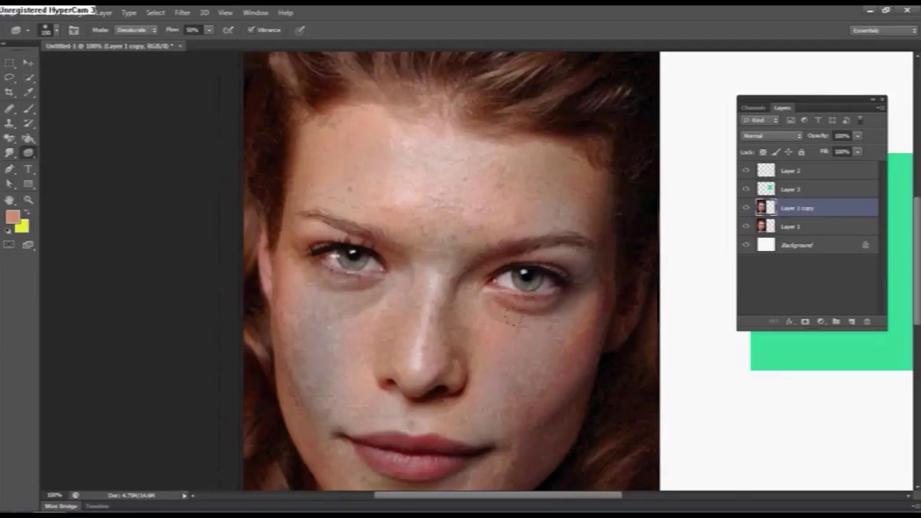